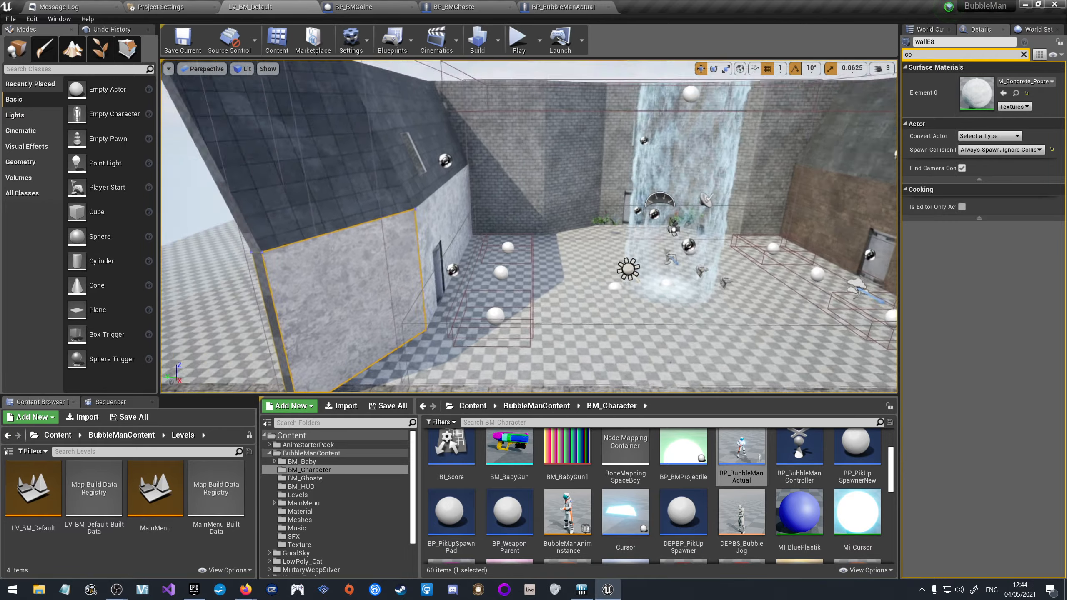
Switch to brush editing mode and change the level viewport to the two-by-two four-pane layout.
{"action": "mouse_move", "coordinate": [528, 226]}
{"action": "right_mouse_down"}
{"action": "mouse_move", "coordinate": [467, 225]}
{"action": "mouse_move", "coordinate": [529, 229]}
{"action": "mouse_move", "coordinate": [521, 248]}
{"action": "mouse_move", "coordinate": [504, 220]}
{"action": "mouse_move", "coordinate": [441, 225]}
{"action": "mouse_move", "coordinate": [546, 227]}
{"action": "mouse_move", "coordinate": [523, 225]}
{"action": "right_mouse_up"}
{"action": "mouse_move", "coordinate": [562, 112]}
{"action": "right_mouse_down"}
{"action": "mouse_move", "coordinate": [542, 110]}
{"action": "mouse_move", "coordinate": [562, 112]}
{"action": "right_mouse_up"}
{"action": "left_click", "coordinate": [127, 49]}
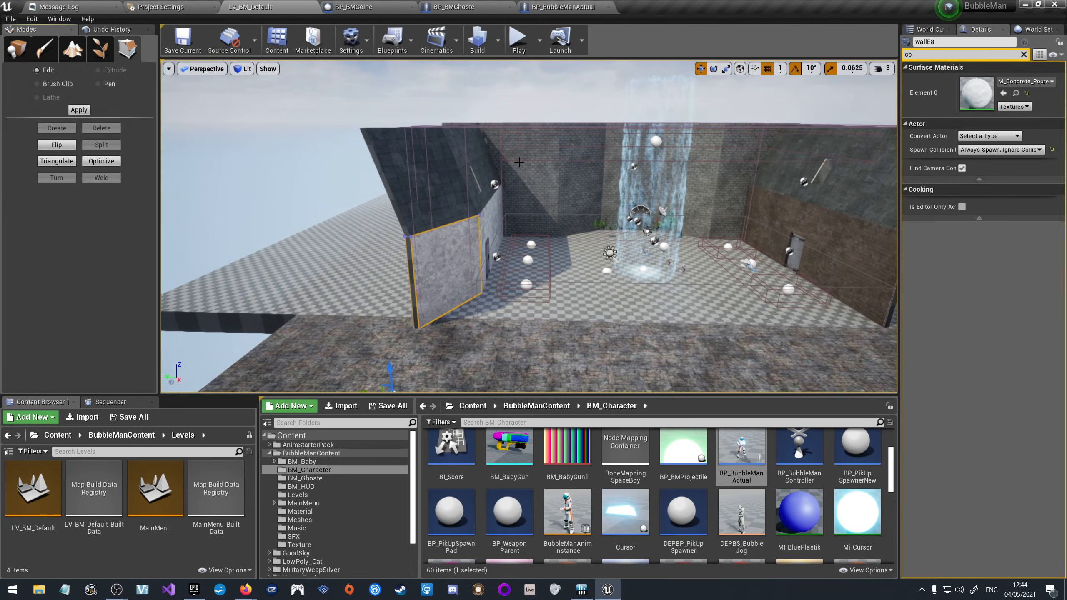
{"action": "left_click", "coordinate": [169, 69]}
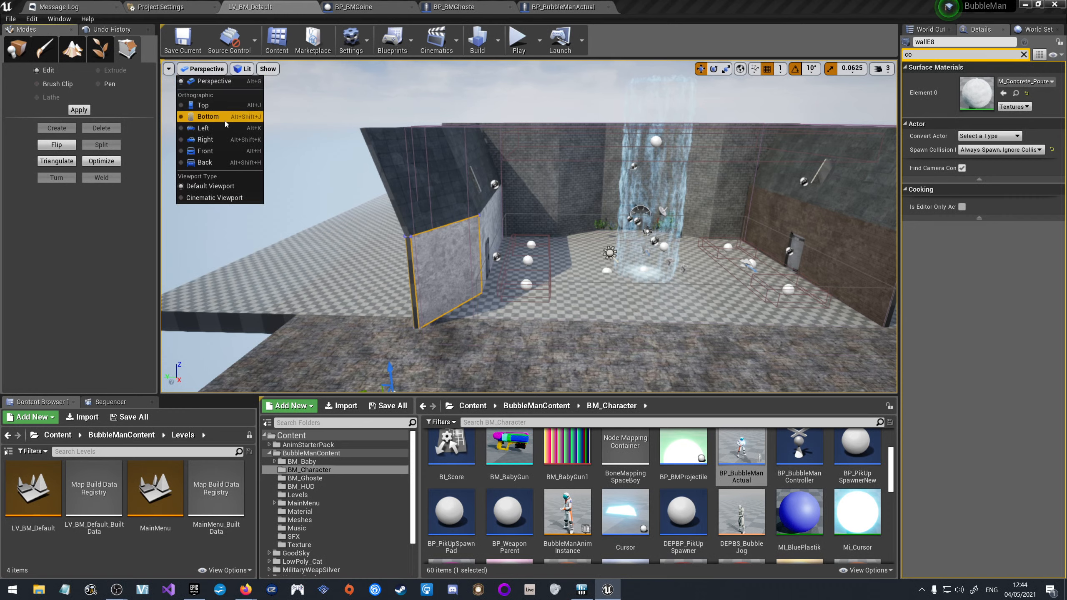
{"action": "left_click", "coordinate": [168, 69]}
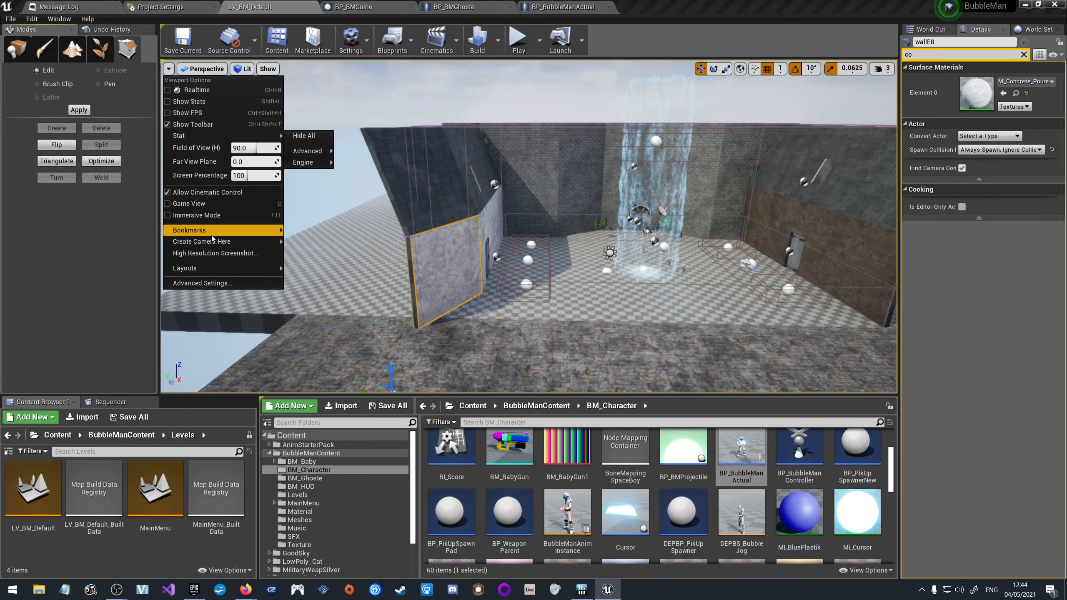
{"action": "mouse_move", "coordinate": [246, 267]}
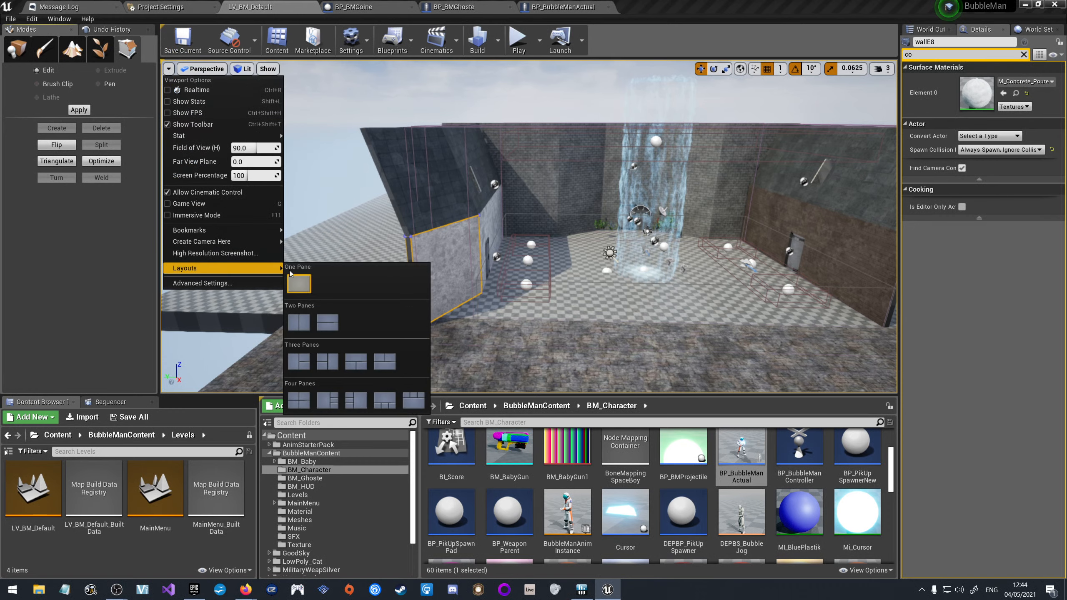
{"action": "left_click", "coordinate": [298, 400]}
{"action": "right_click_drag", "start_coordinate": [402, 306], "coordinate": [385, 278]}
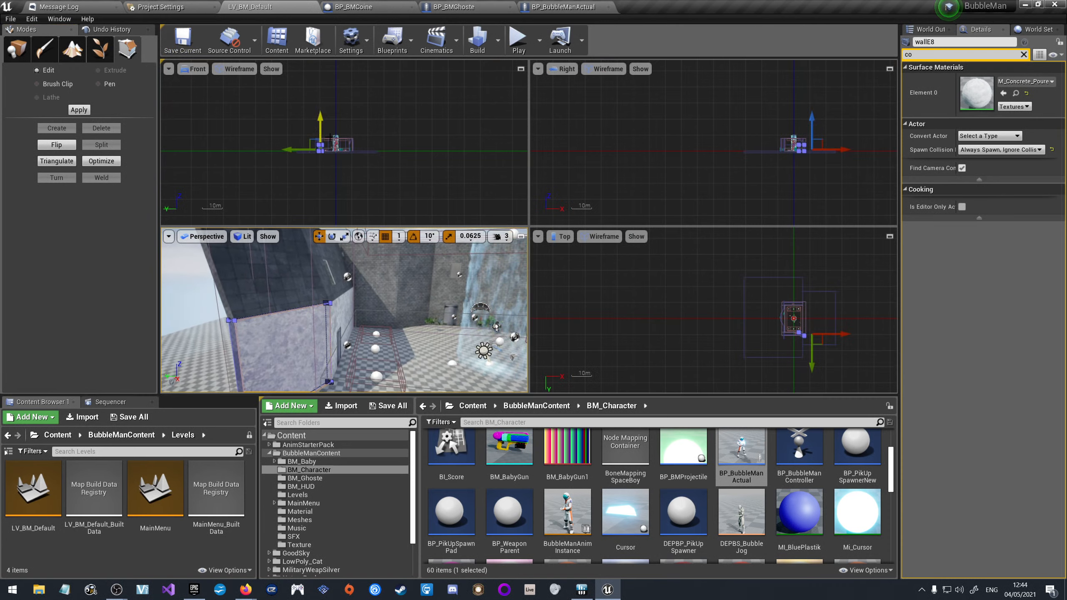
Duplicate the concrete wall brush wallE along the Y axis, placing the copy outside the room parallel to the original.
{"action": "left_click", "coordinate": [342, 332]}
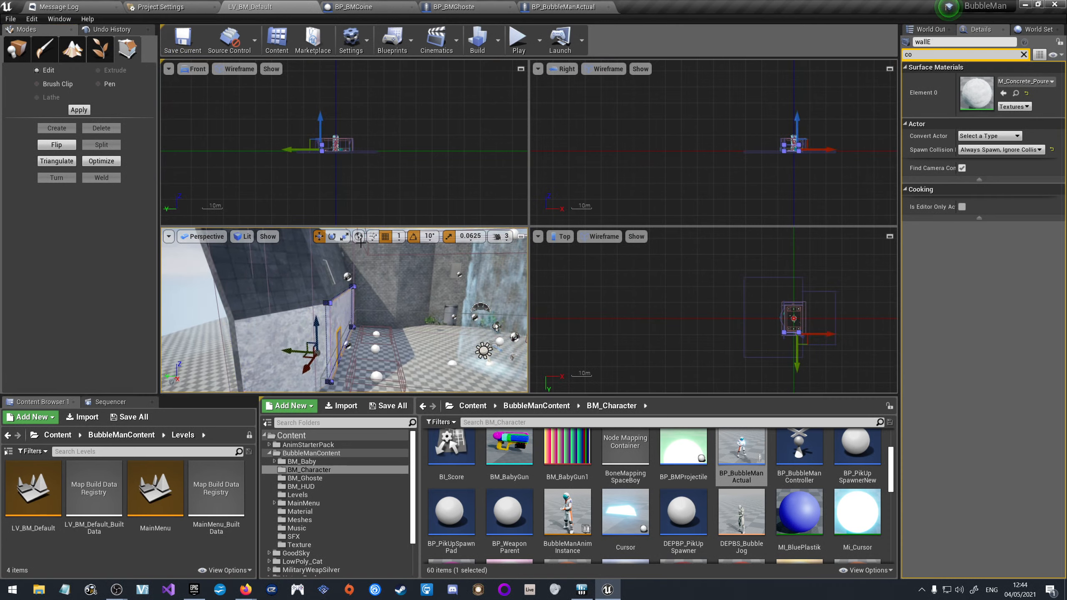
{"action": "scroll", "coordinate": [776, 347], "scroll_direction": "up", "scroll_amount": 8}
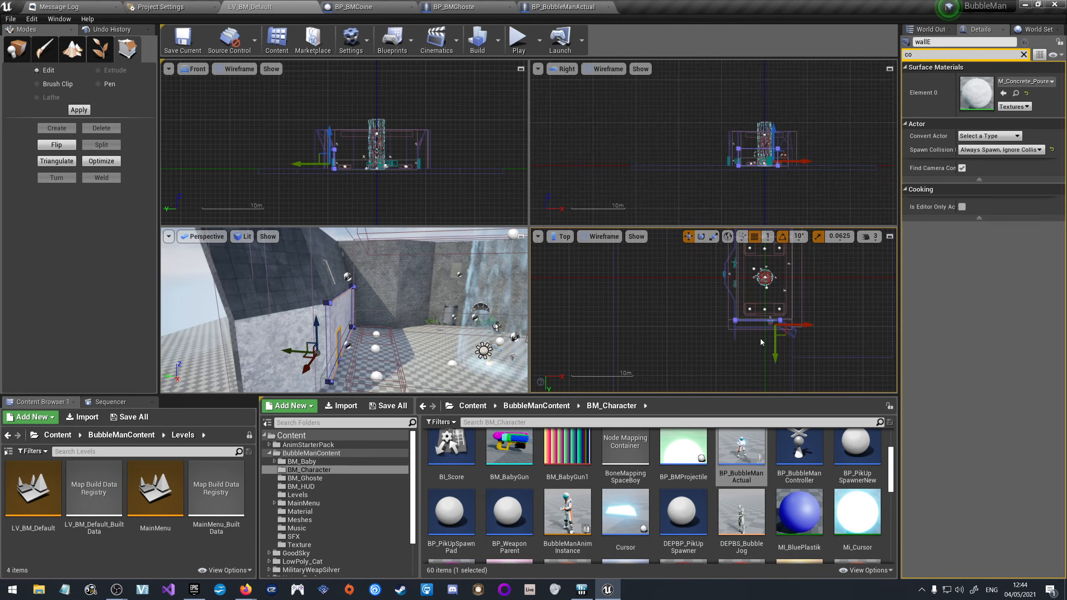
{"action": "scroll", "coordinate": [764, 319], "scroll_direction": "up", "scroll_amount": 10}
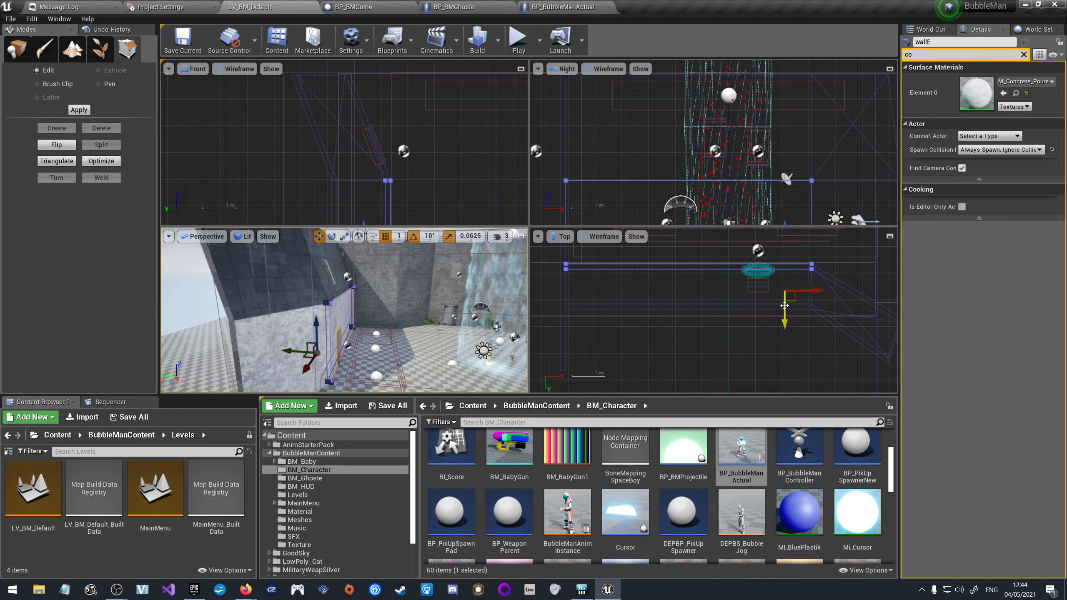
{"action": "left_click_drag", "start_coordinate": [784, 306], "coordinate": [785, 342], "text": "alt"}
{"action": "scroll", "coordinate": [748, 297], "scroll_direction": "down", "scroll_amount": 3}
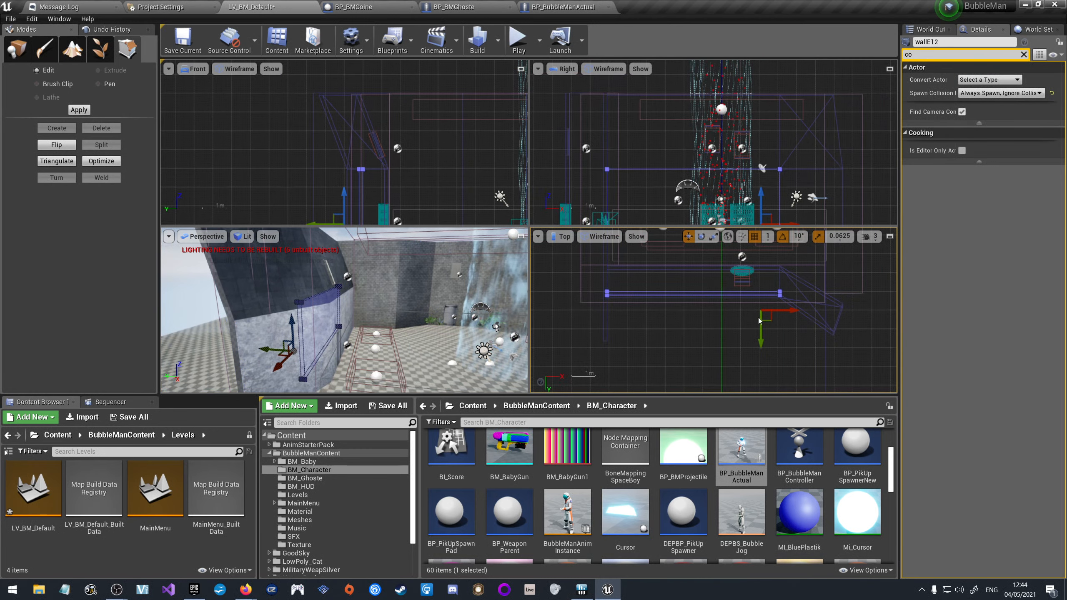
Move the duplicated wall to the outer corner of the angled wall and rotate it 90° about the vertical axis.
{"action": "scroll", "coordinate": [783, 325], "scroll_direction": "up", "scroll_amount": 5}
{"action": "left_click_drag", "start_coordinate": [754, 292], "coordinate": [830, 293]}
{"action": "scroll", "coordinate": [779, 299], "scroll_direction": "down", "scroll_amount": 5}
{"action": "scroll", "coordinate": [767, 303], "scroll_direction": "up", "scroll_amount": 4}
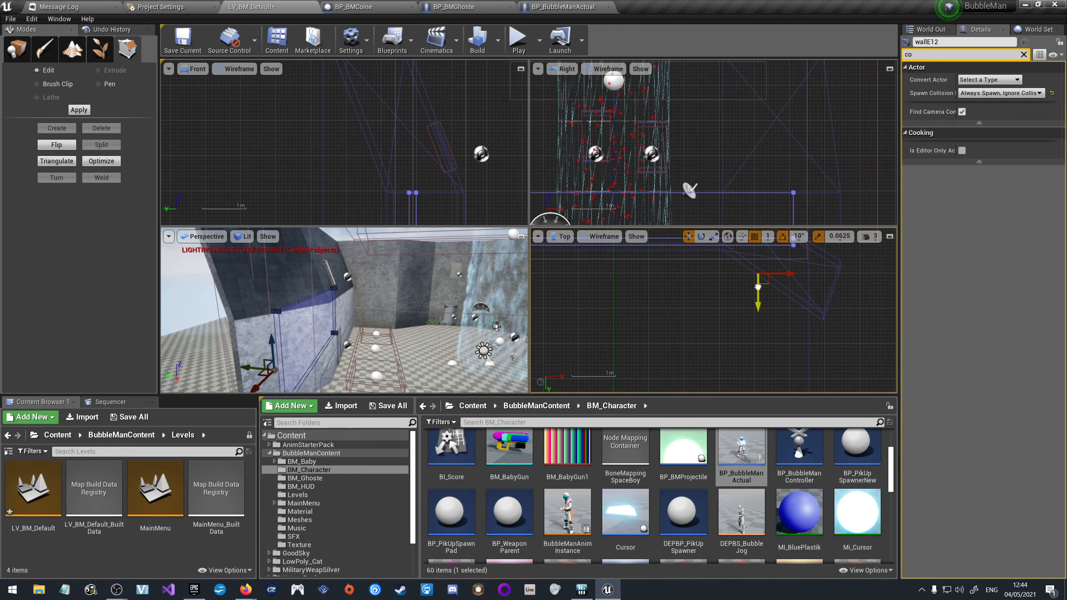
{"action": "mouse_move", "coordinate": [757, 287]}
{"action": "left_mouse_down"}
{"action": "mouse_move", "coordinate": [800, 327]}
{"action": "mouse_move", "coordinate": [804, 311]}
{"action": "mouse_move", "coordinate": [832, 312]}
{"action": "left_mouse_up"}
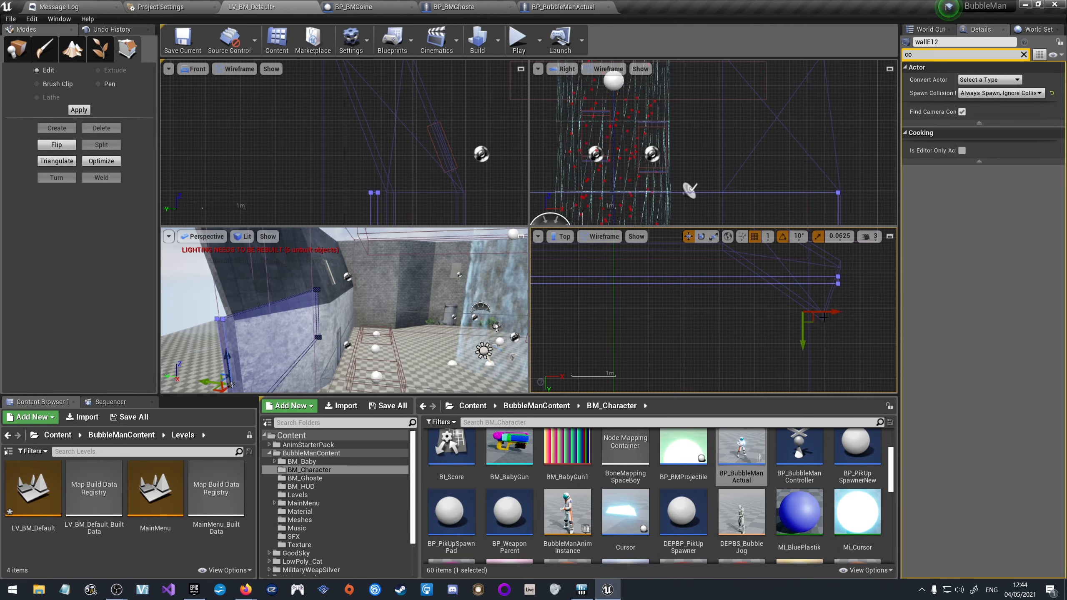
{"action": "key", "text": "e"}
{"action": "mouse_move", "coordinate": [845, 312]}
{"action": "left_mouse_down"}
{"action": "mouse_move", "coordinate": [844, 344]}
{"action": "mouse_move", "coordinate": [804, 362]}
{"action": "mouse_move", "coordinate": [829, 277]}
{"action": "left_mouse_up"}
{"action": "key", "text": "w"}
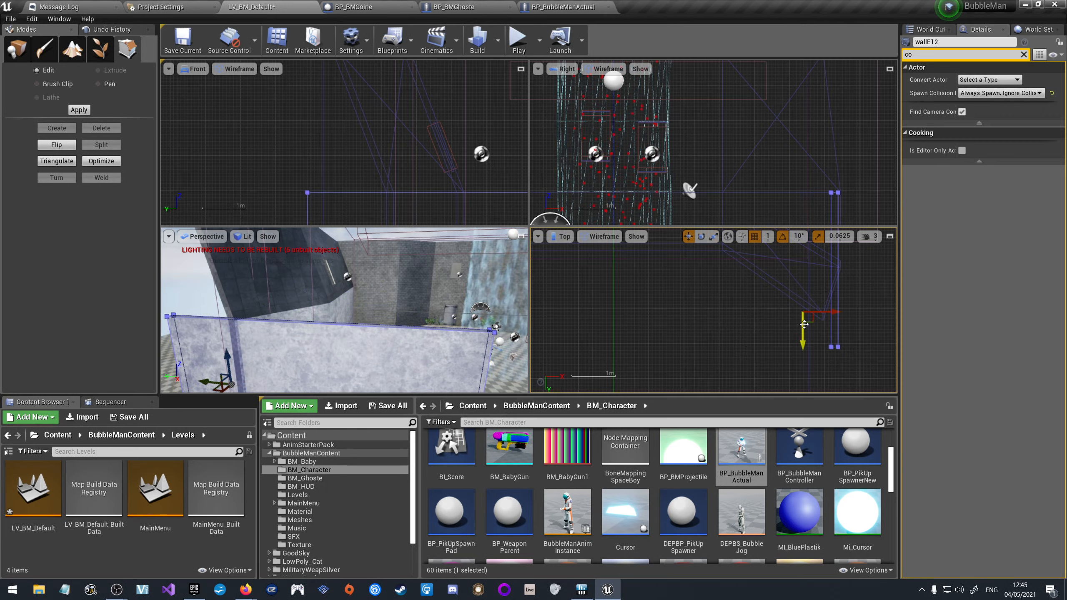
Shorten the rotated wall by moving its room-side end vertices along Y to near the angled wall's corner.
{"action": "scroll", "coordinate": [809, 269], "scroll_direction": "down", "scroll_amount": 10}
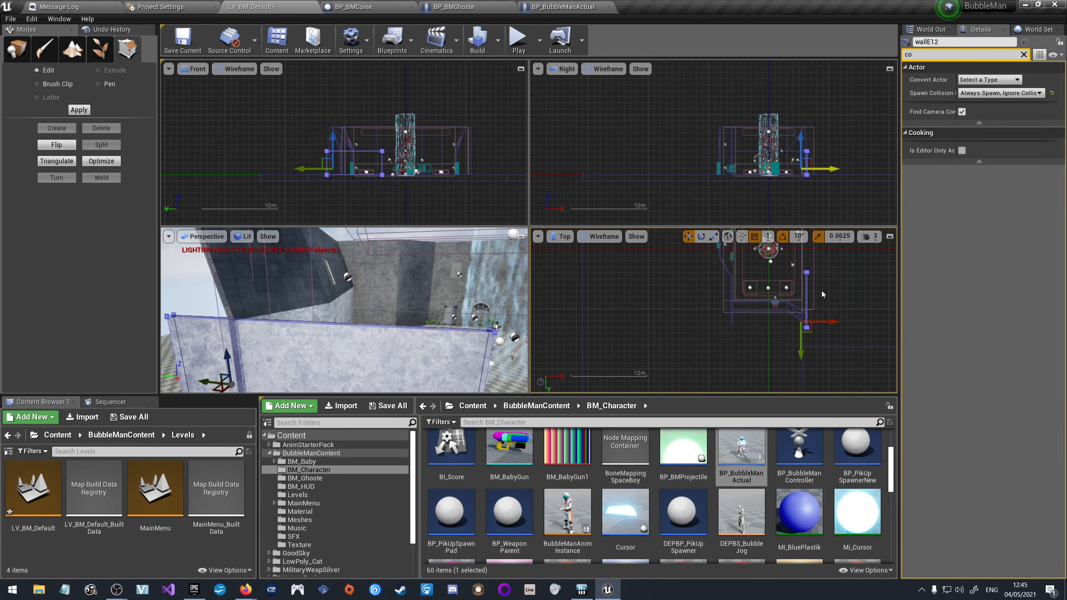
{"action": "scroll", "coordinate": [795, 269], "scroll_direction": "up", "scroll_amount": 3}
{"action": "left_click", "coordinate": [785, 265]}
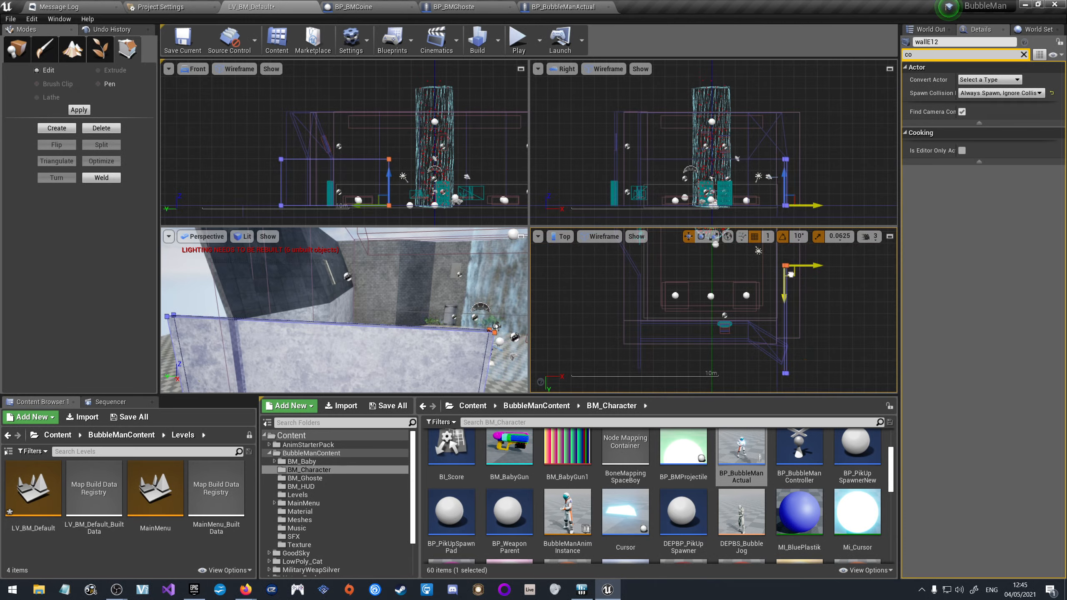
{"action": "left_click_drag", "start_coordinate": [790, 274], "coordinate": [792, 351]}
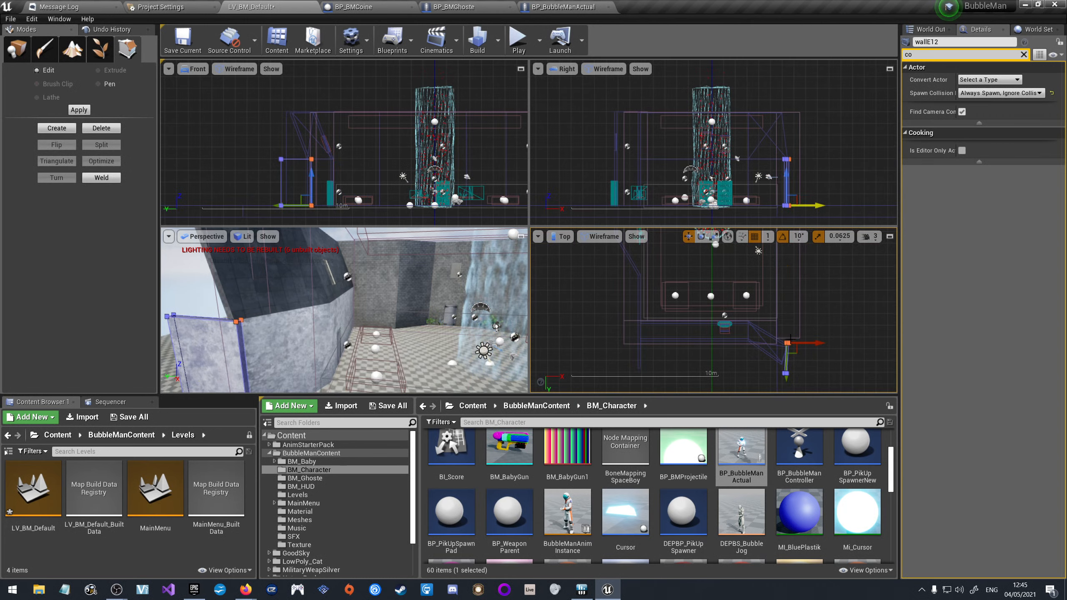
Align the shortened wall's inner end vertices exactly with the outer corner of the adjoining angled wall.
{"action": "scroll", "coordinate": [785, 354], "scroll_direction": "up", "scroll_amount": 6}
{"action": "scroll", "coordinate": [797, 312], "scroll_direction": "up", "scroll_amount": 6}
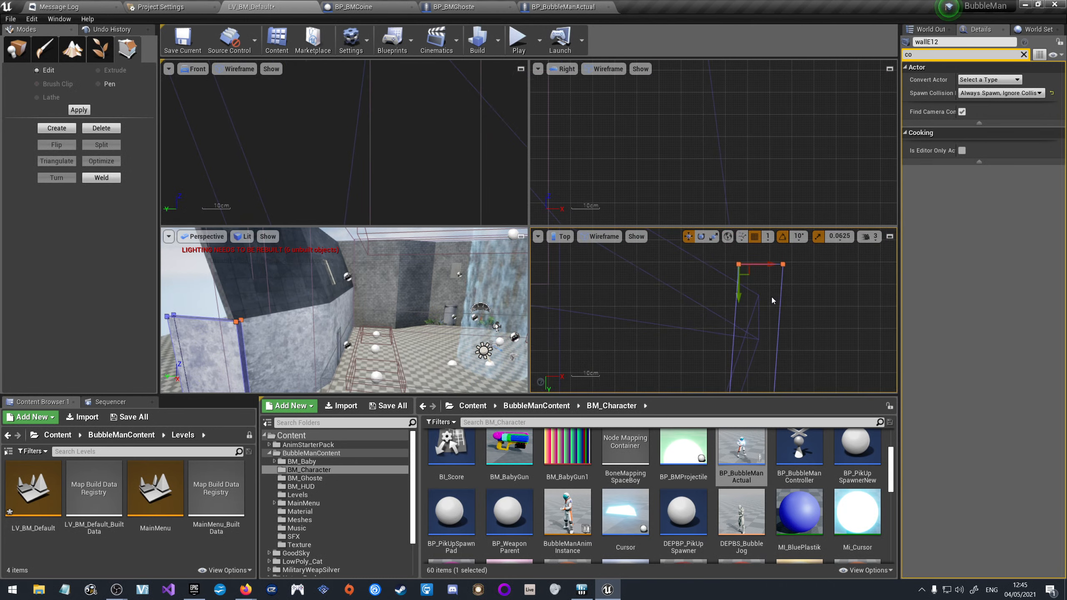
{"action": "mouse_move", "coordinate": [746, 275]}
{"action": "left_mouse_down"}
{"action": "mouse_move", "coordinate": [743, 298]}
{"action": "mouse_move", "coordinate": [724, 304]}
{"action": "left_mouse_up"}
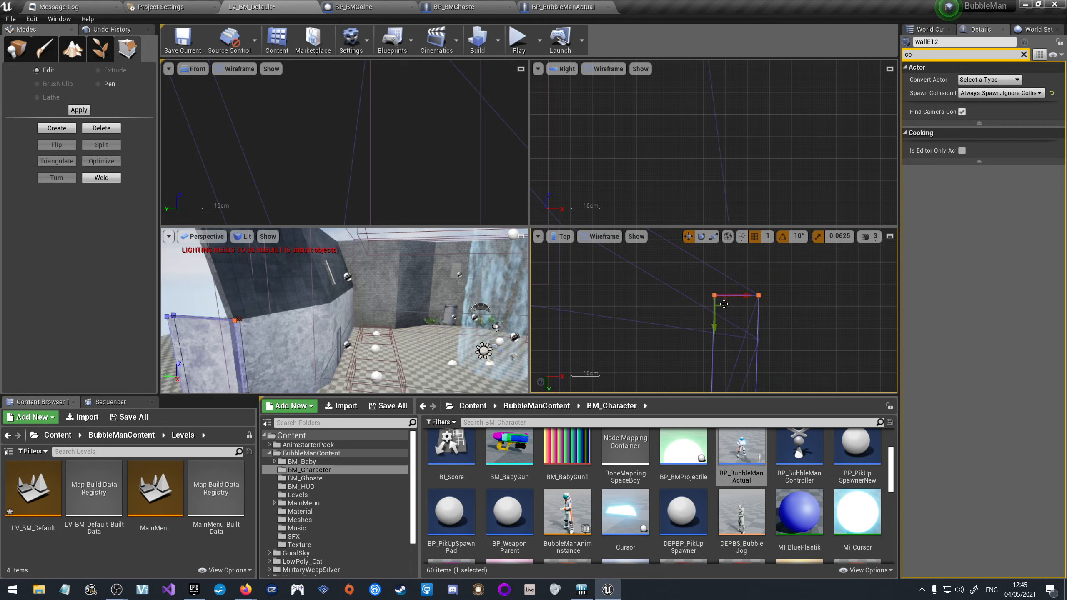
{"action": "scroll", "coordinate": [762, 302], "scroll_direction": "up", "scroll_amount": 5}
{"action": "scroll", "coordinate": [760, 278], "scroll_direction": "down", "scroll_amount": 8}
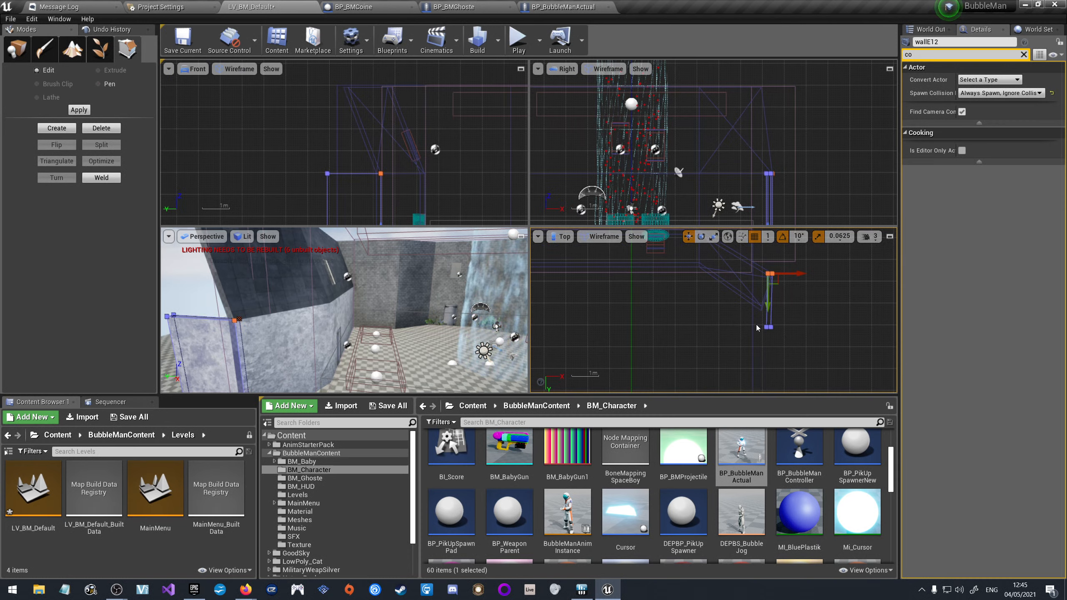
Move the wall's far end vertices outward along Y and sideways along X so the wall runs at a slant.
{"action": "left_click_drag", "start_coordinate": [800, 339], "coordinate": [790, 339]}
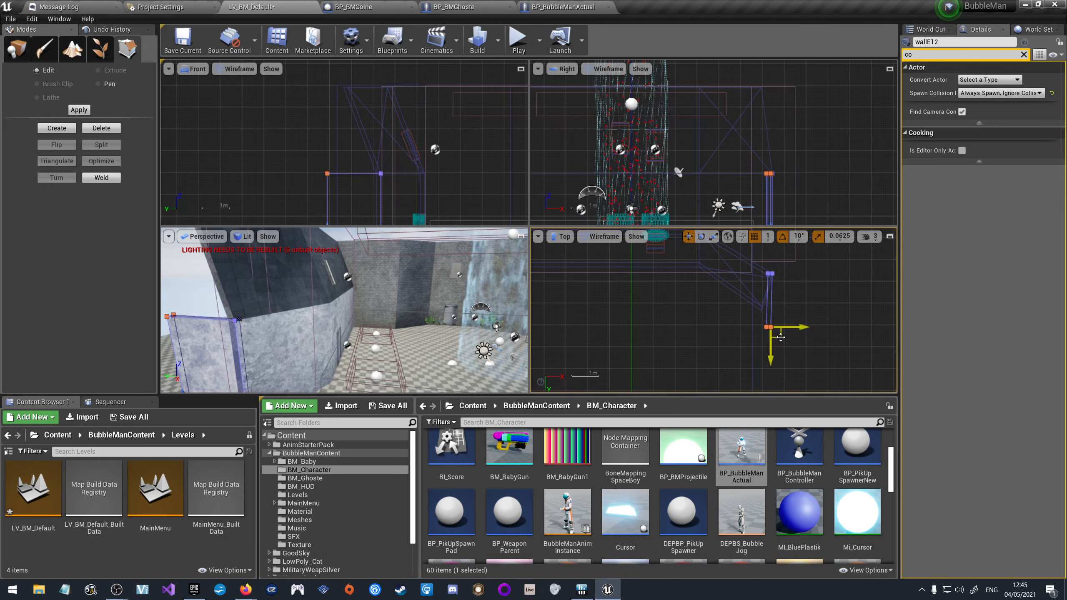
{"action": "left_click_drag", "start_coordinate": [780, 337], "coordinate": [759, 359]}
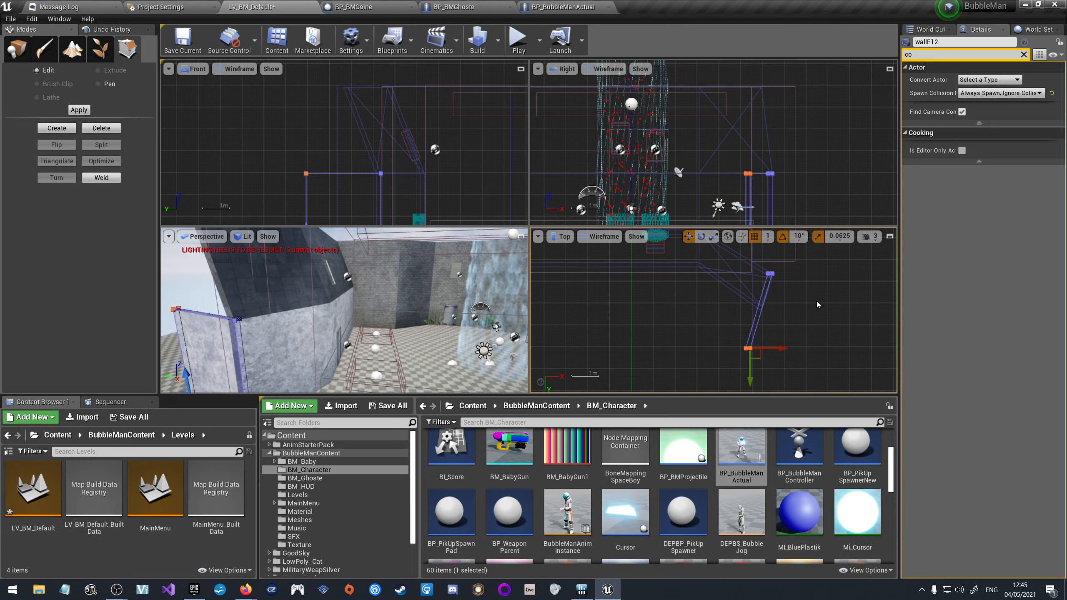
{"action": "left_click_drag", "start_coordinate": [759, 359], "coordinate": [768, 360]}
Widen the wall's far end into a wedge by moving its outer-side vertices outward along X, and deselect the wall.
{"action": "scroll", "coordinate": [774, 298], "scroll_direction": "up", "scroll_amount": 5}
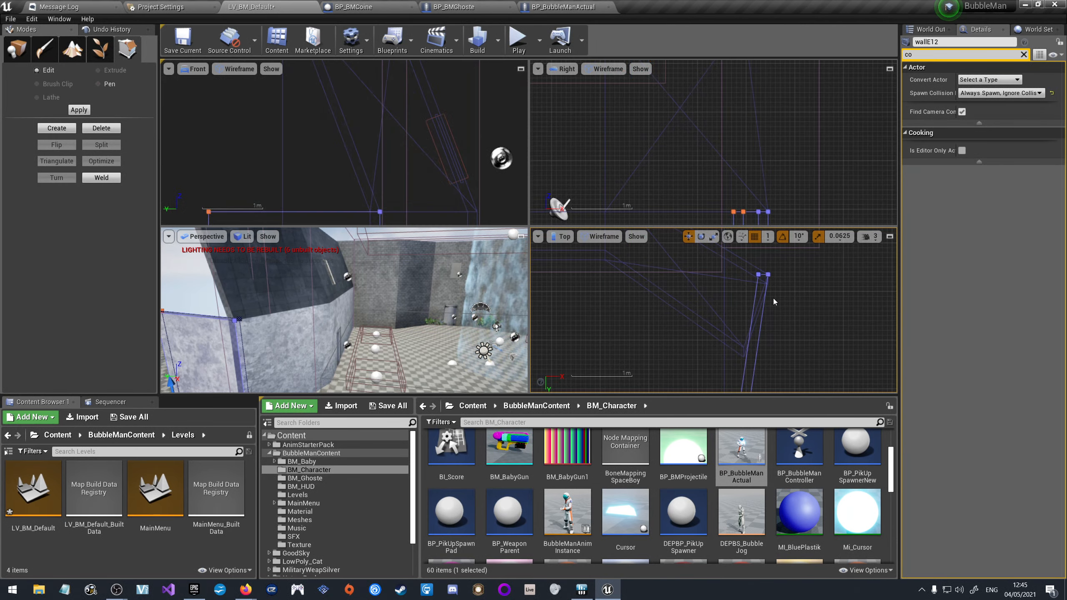
{"action": "scroll", "coordinate": [764, 265], "scroll_direction": "up", "scroll_amount": 4}
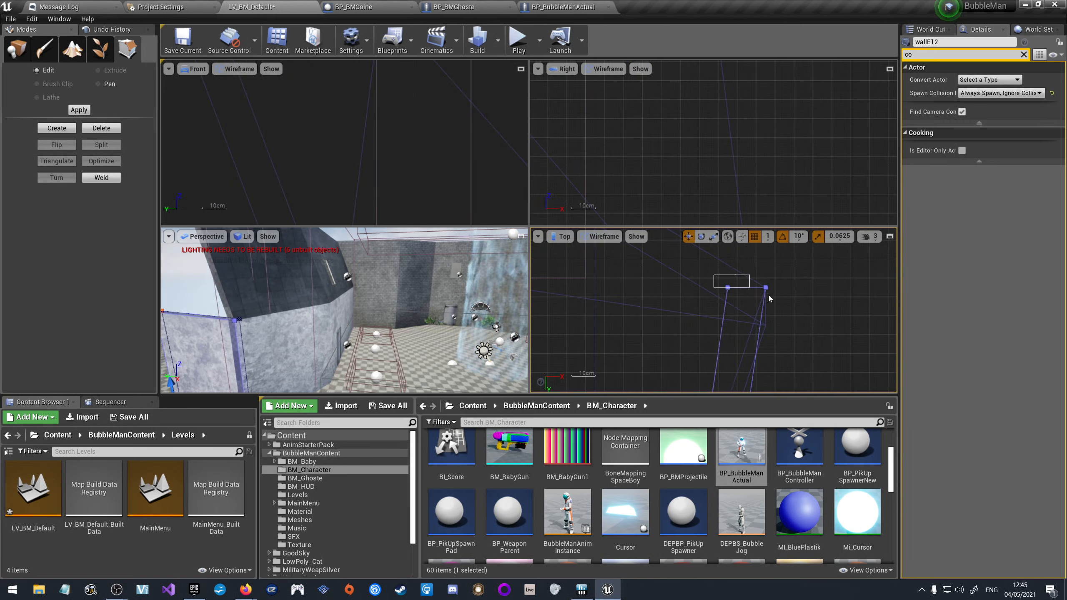
{"action": "left_click", "coordinate": [746, 288]}
{"action": "scroll", "coordinate": [767, 300], "scroll_direction": "up", "scroll_amount": 2}
{"action": "scroll", "coordinate": [766, 294], "scroll_direction": "down", "scroll_amount": 6}
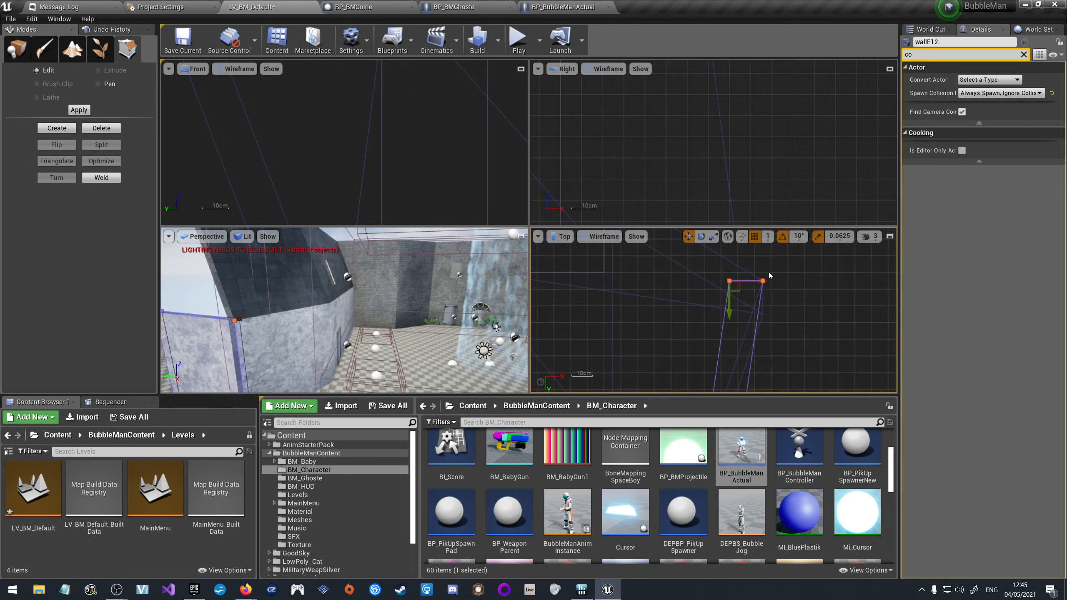
{"action": "scroll", "coordinate": [752, 313], "scroll_direction": "up", "scroll_amount": 3}
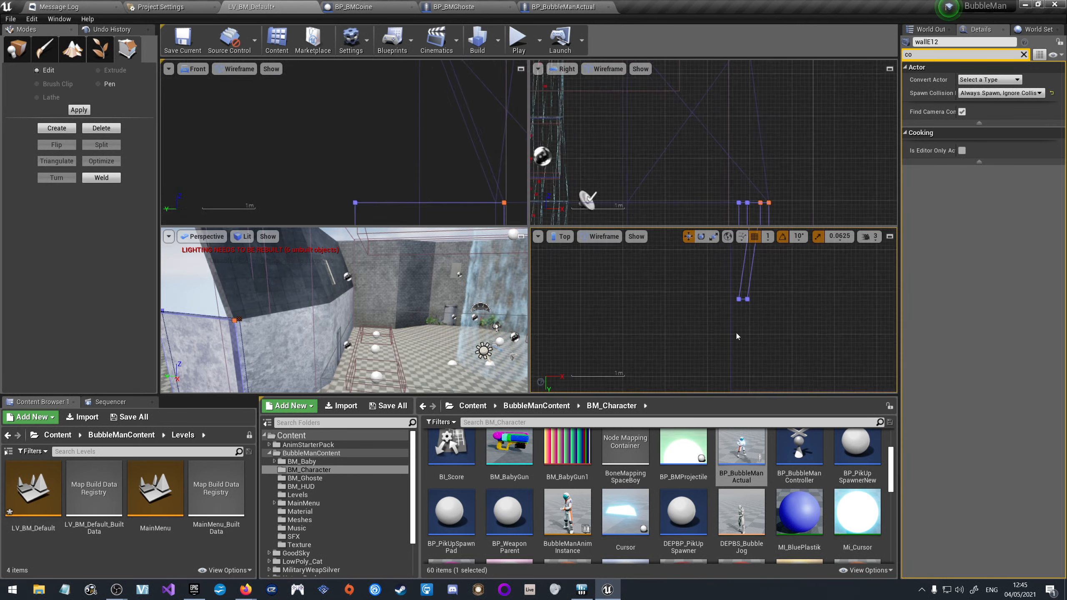
{"action": "left_click", "coordinate": [762, 344]}
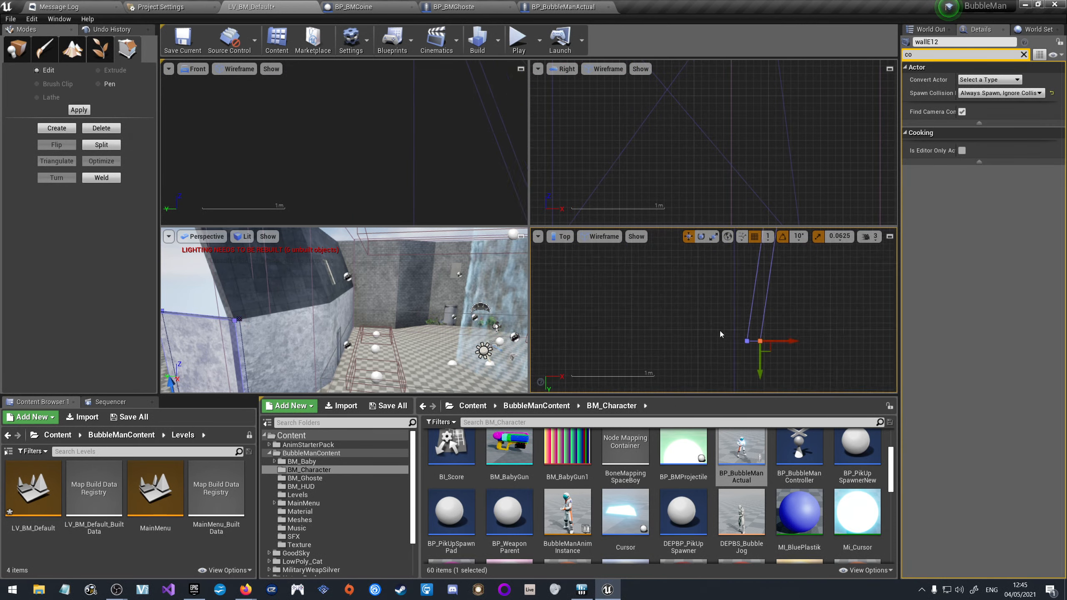
{"action": "scroll", "coordinate": [762, 344], "scroll_direction": "down", "scroll_amount": 3}
{"action": "left_click_drag", "start_coordinate": [765, 344], "coordinate": [792, 345]}
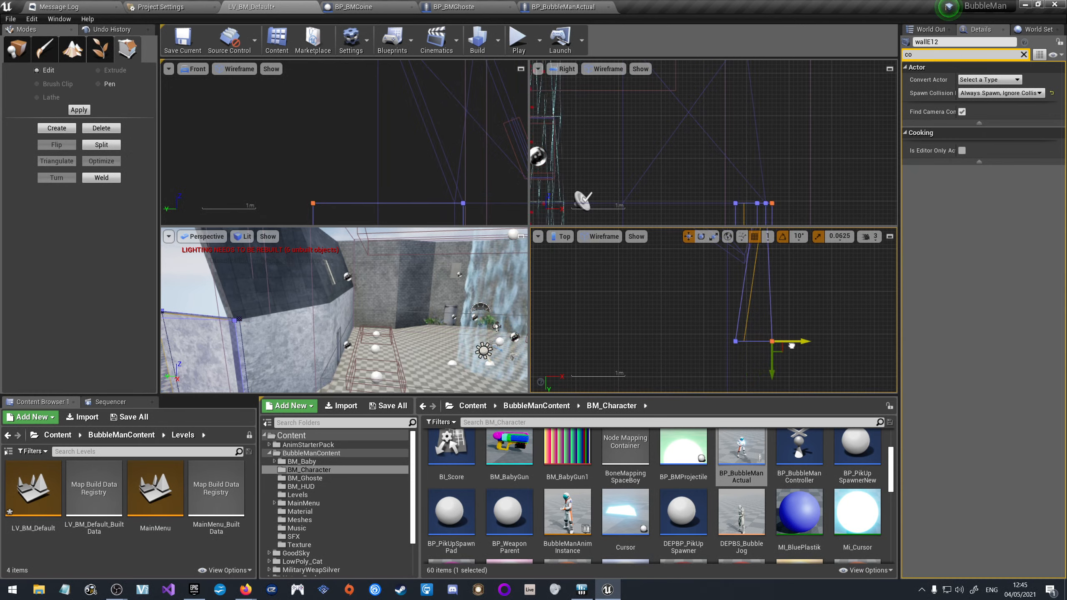
{"action": "scroll", "coordinate": [791, 345], "scroll_direction": "down", "scroll_amount": 2}
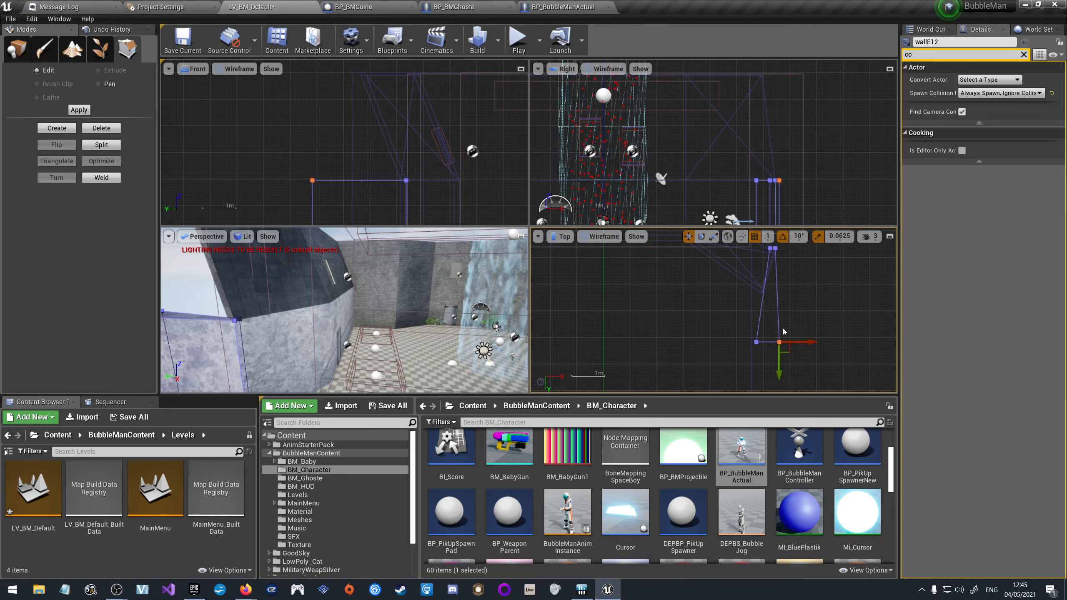
{"action": "left_click", "coordinate": [802, 304]}
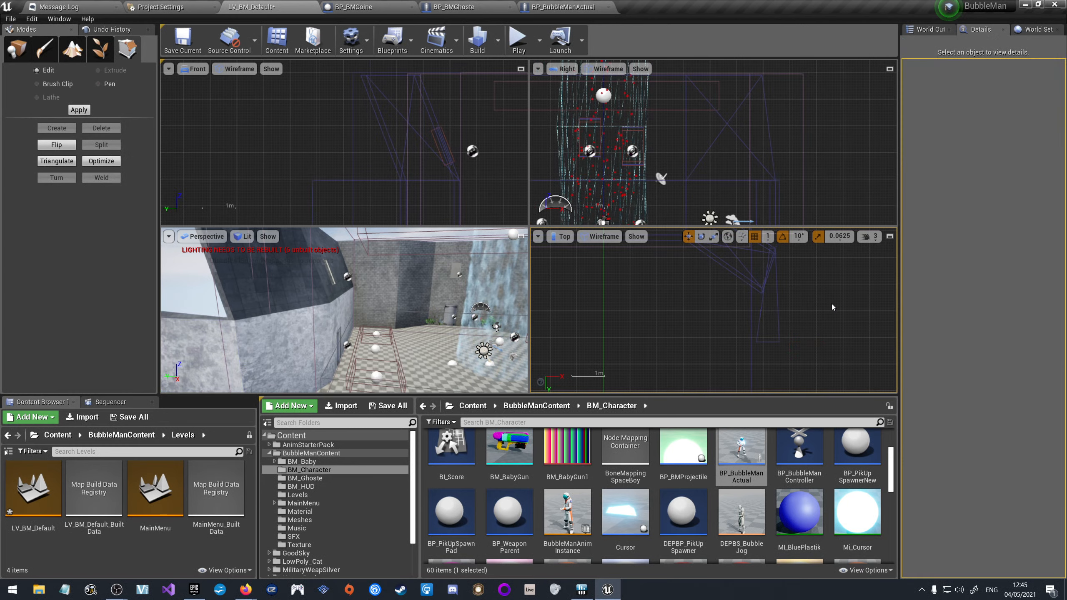
Duplicate the wedge-shaped wall straight up in the Front view, stacking the copy on top of the original.
{"action": "left_click", "coordinate": [176, 336]}
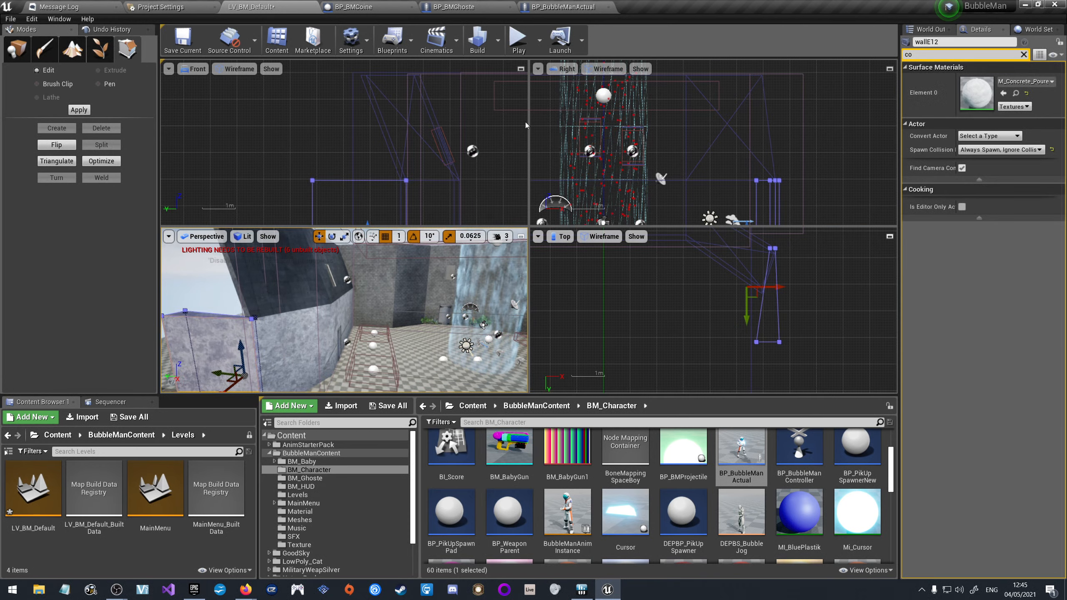
{"action": "scroll", "coordinate": [428, 112], "scroll_direction": "down", "scroll_amount": 4}
{"action": "scroll", "coordinate": [390, 202], "scroll_direction": "up", "scroll_amount": 3}
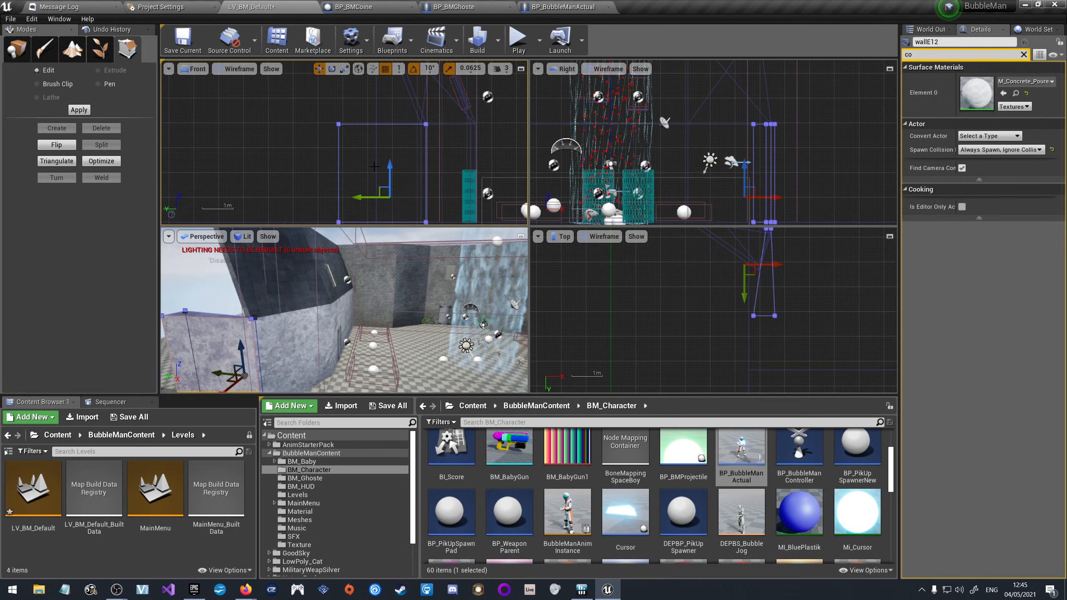
{"action": "scroll", "coordinate": [747, 169], "scroll_direction": "down", "scroll_amount": 6}
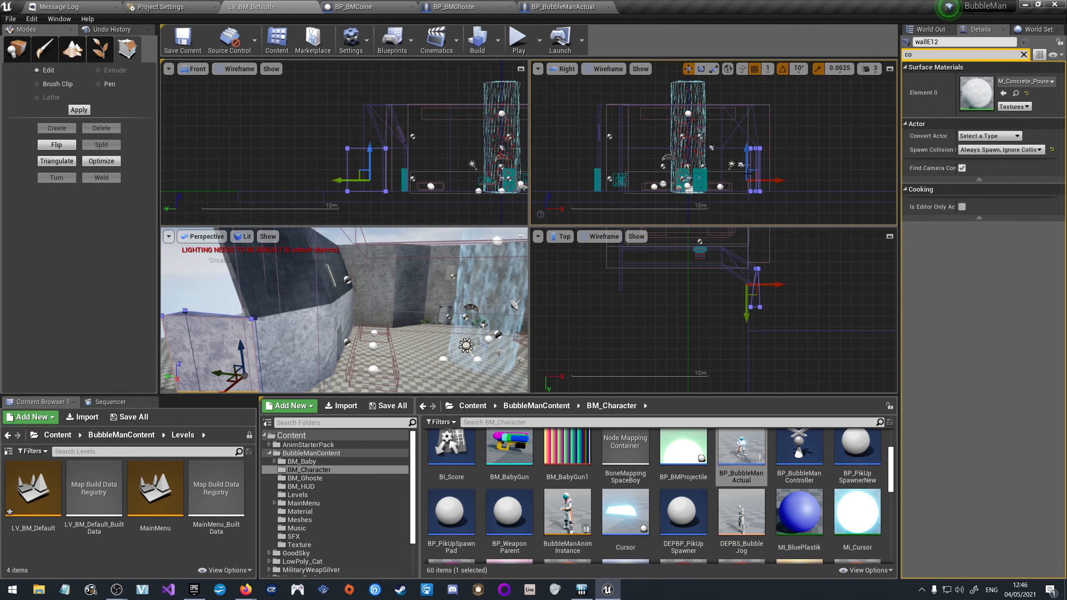
{"action": "scroll", "coordinate": [355, 145], "scroll_direction": "up", "scroll_amount": 5}
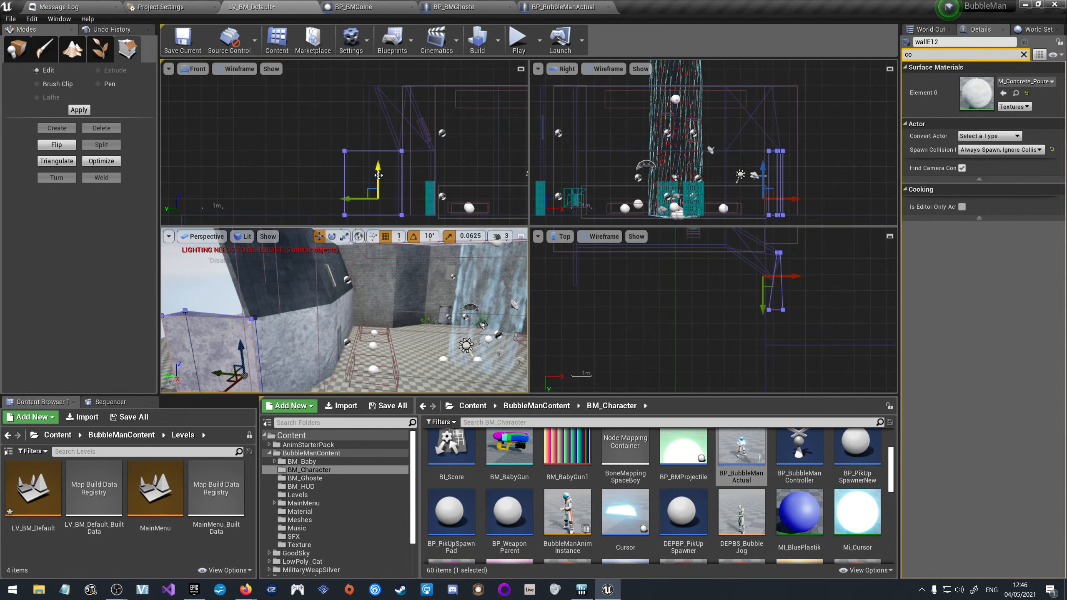
{"action": "mouse_move", "coordinate": [381, 176]}
{"action": "left_mouse_down"}
{"action": "mouse_move", "coordinate": [381, 123]}
{"action": "mouse_move", "coordinate": [379, 172]}
{"action": "left_mouse_up"}
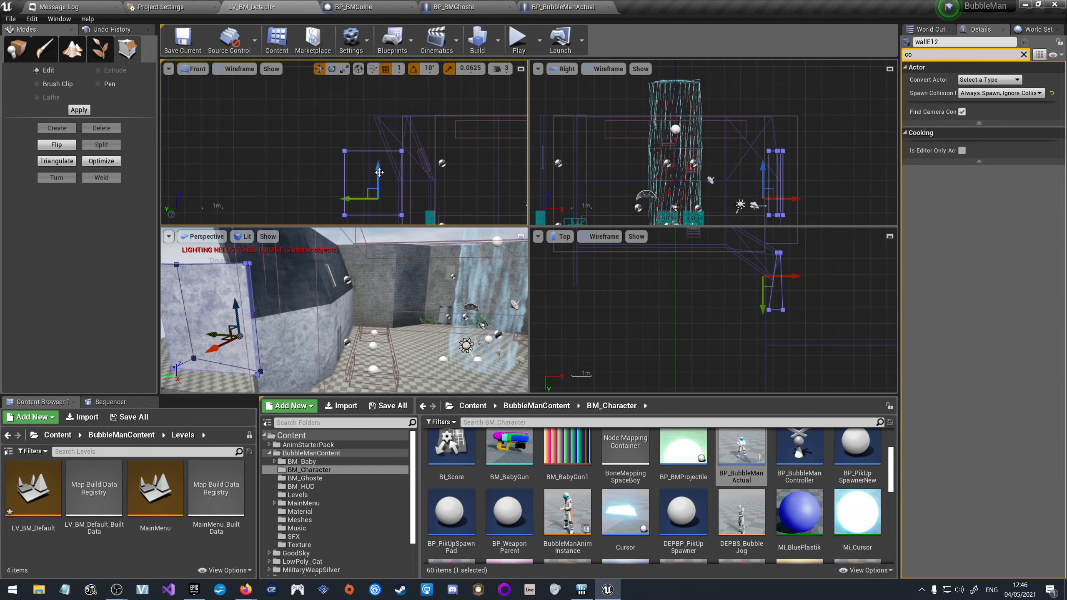
{"action": "key", "text": "ctrl+z"}
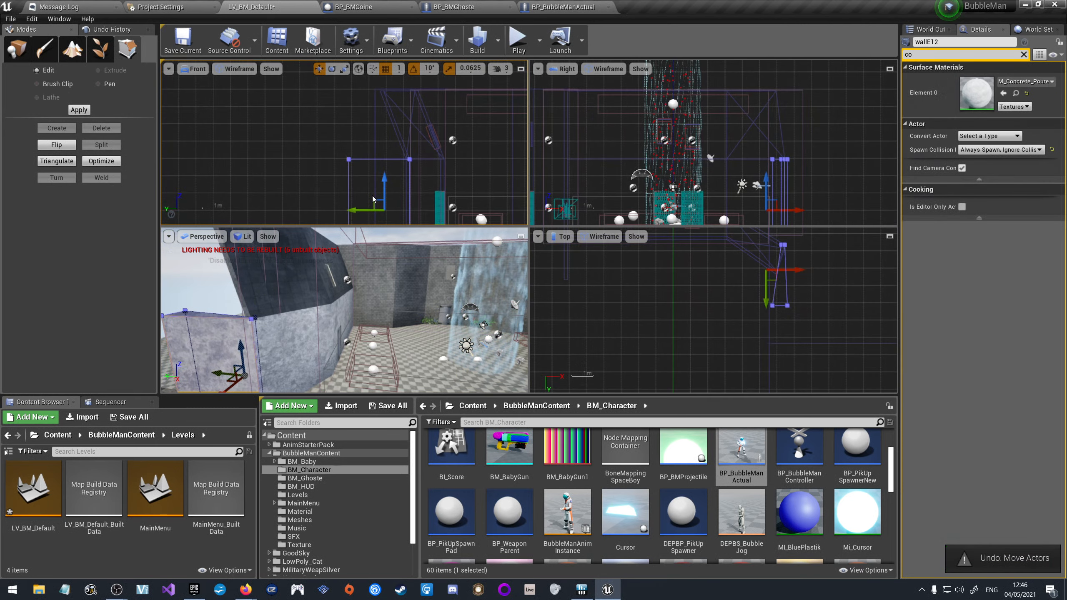
{"action": "left_click_drag", "start_coordinate": [382, 186], "coordinate": [383, 120], "text": "alt"}
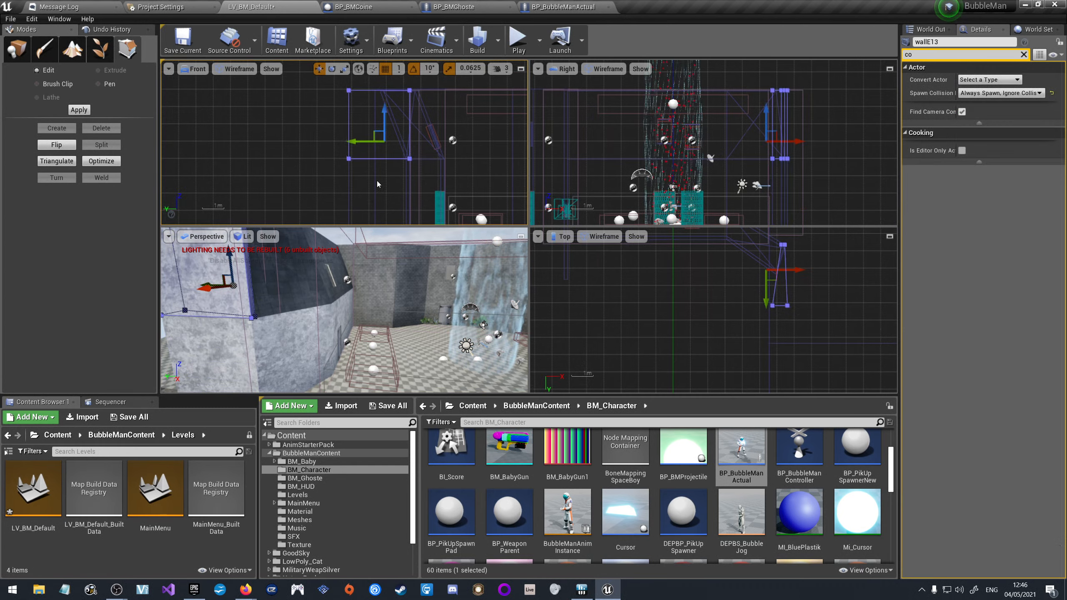
Lower the stacked wedge wall's bottom vertices at both ends in the Front view so they meet the wall beneath.
{"action": "scroll", "coordinate": [359, 172], "scroll_direction": "up", "scroll_amount": 10}
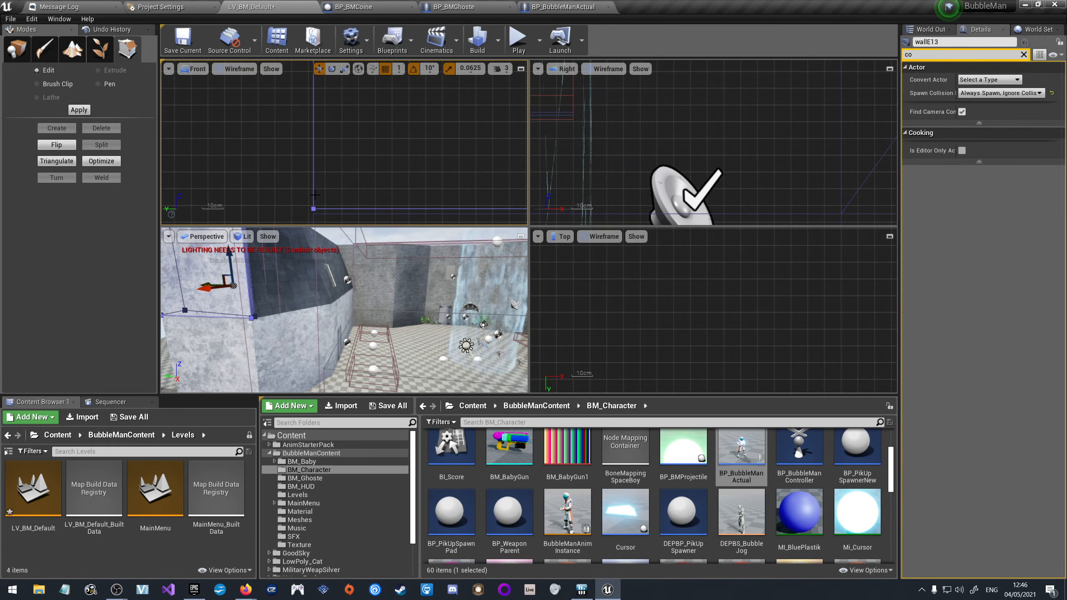
{"action": "scroll", "coordinate": [295, 187], "scroll_direction": "up", "scroll_amount": 6}
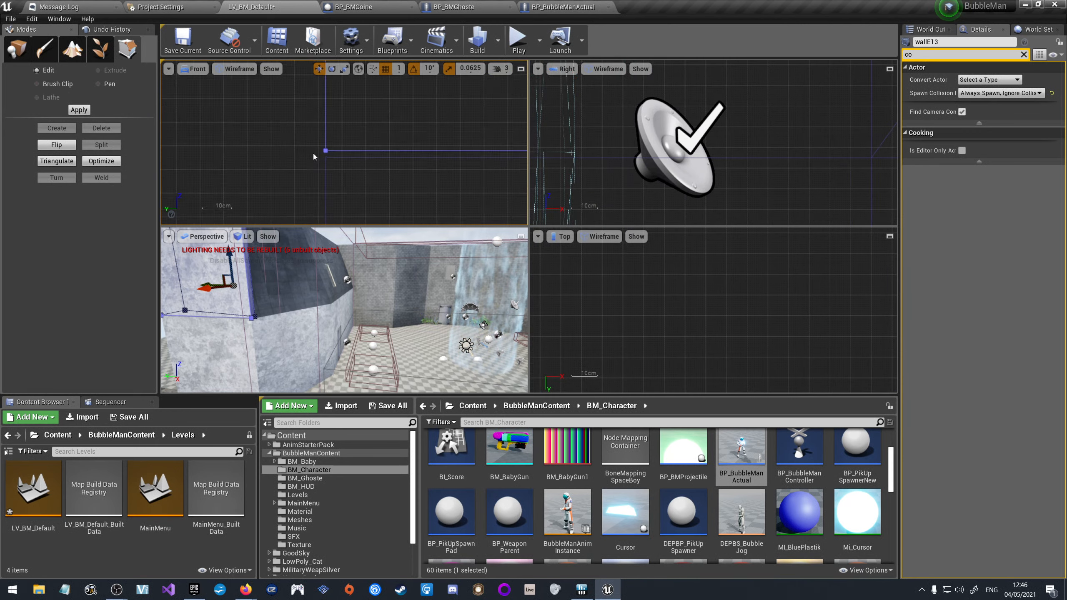
{"action": "left_click", "coordinate": [343, 136]}
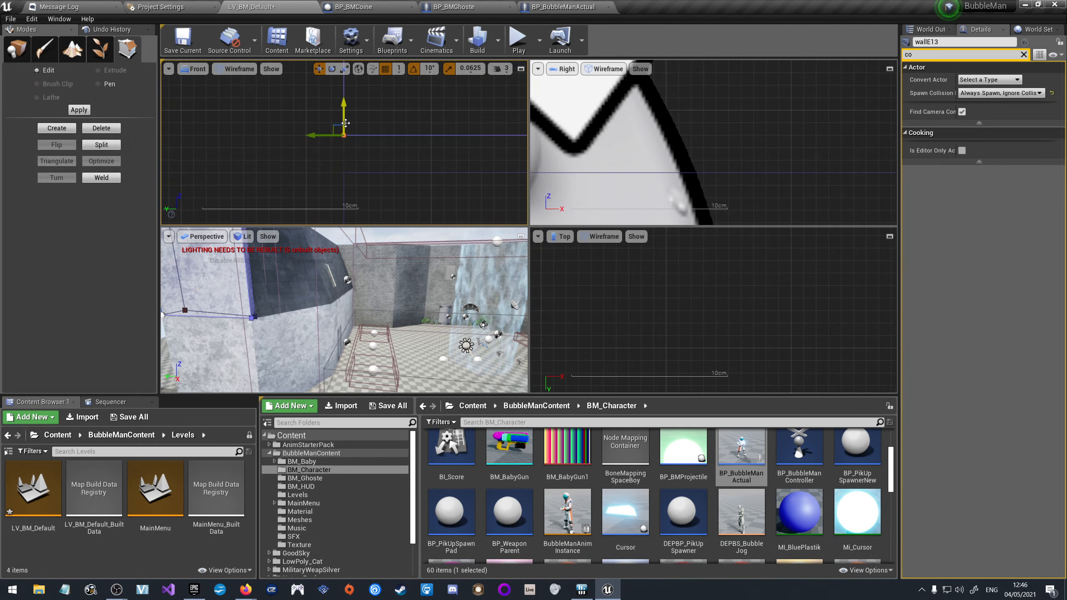
{"action": "left_click_drag", "start_coordinate": [343, 120], "coordinate": [342, 158]}
{"action": "scroll", "coordinate": [342, 159], "scroll_direction": "down", "scroll_amount": 7}
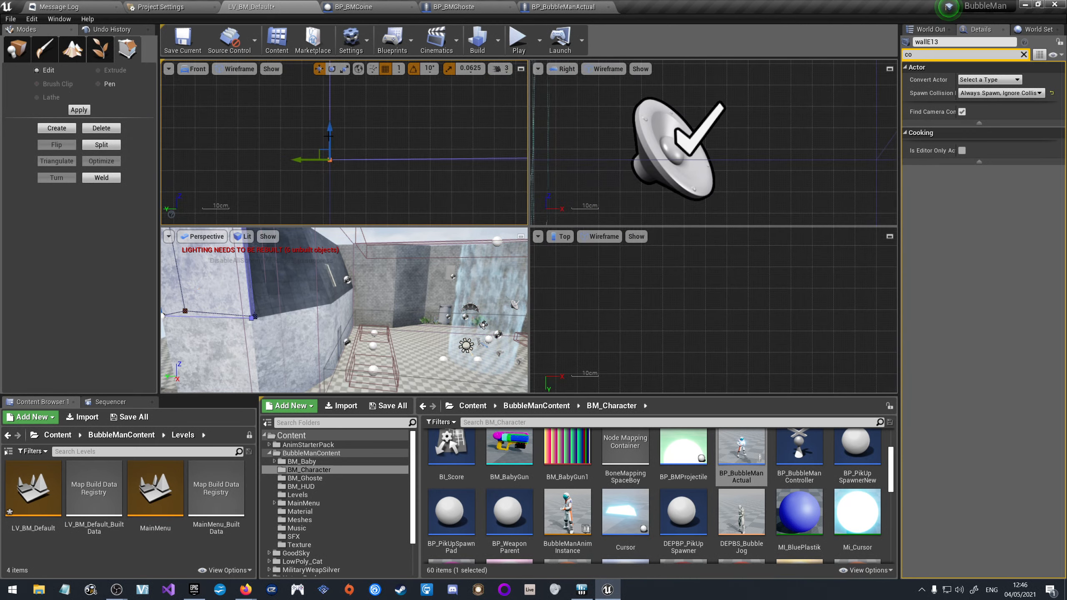
{"action": "scroll", "coordinate": [487, 162], "scroll_direction": "up", "scroll_amount": 6}
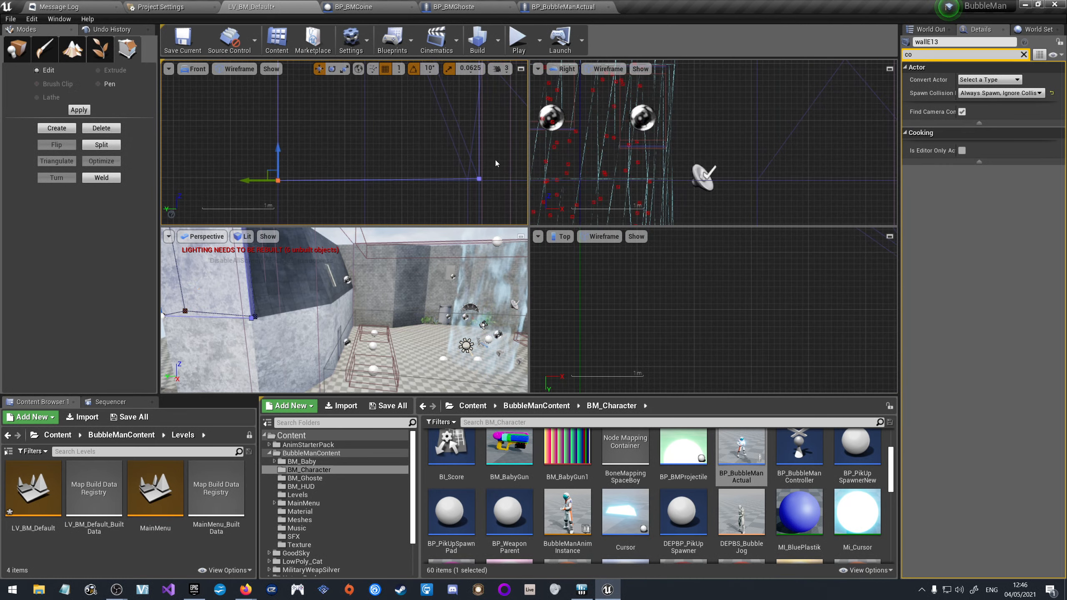
{"action": "scroll", "coordinate": [420, 163], "scroll_direction": "up", "scroll_amount": 4}
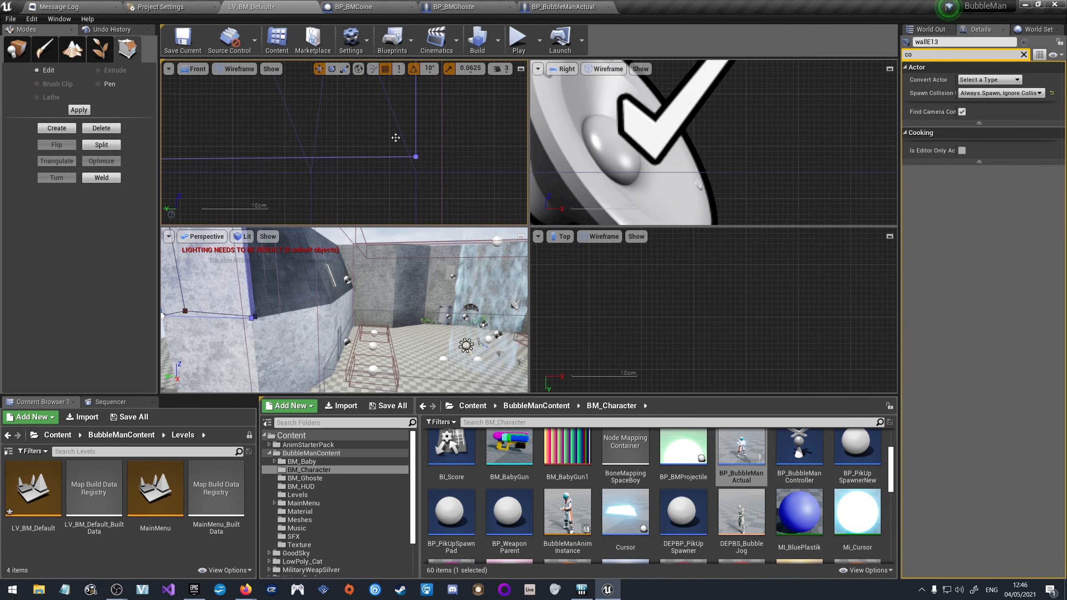
{"action": "left_click", "coordinate": [429, 163]}
{"action": "scroll", "coordinate": [446, 204], "scroll_direction": "down", "scroll_amount": 5}
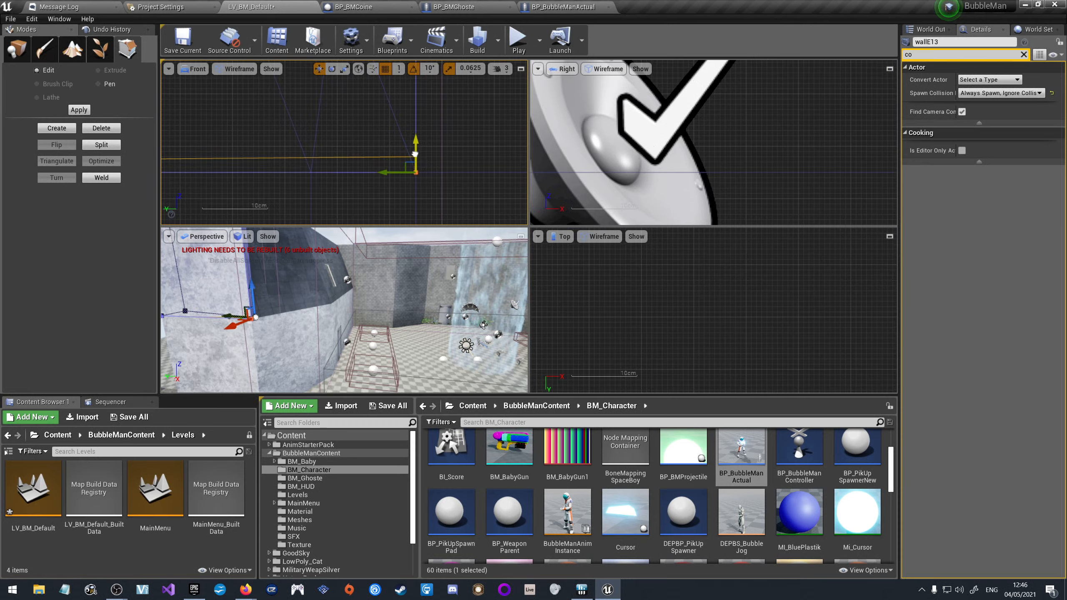
{"action": "scroll", "coordinate": [446, 204], "scroll_direction": "down", "scroll_amount": 6}
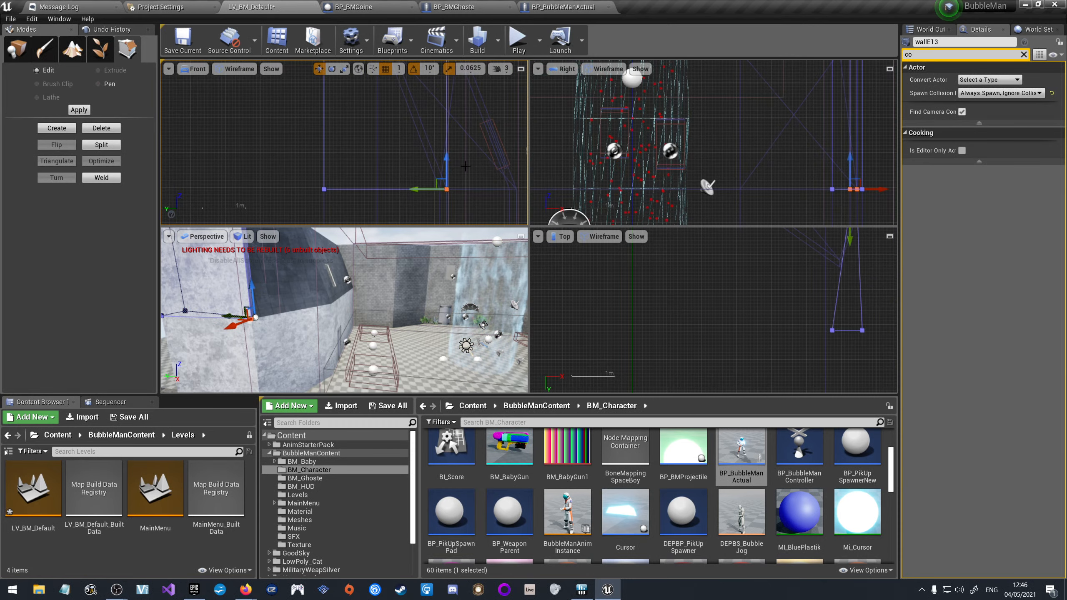
Shift the upper wedge wall's top inner-end vertices outward along Y and slightly adjust them to match the adjoining leaning wall's top corner.
{"action": "scroll", "coordinate": [449, 121], "scroll_direction": "up", "scroll_amount": 9}
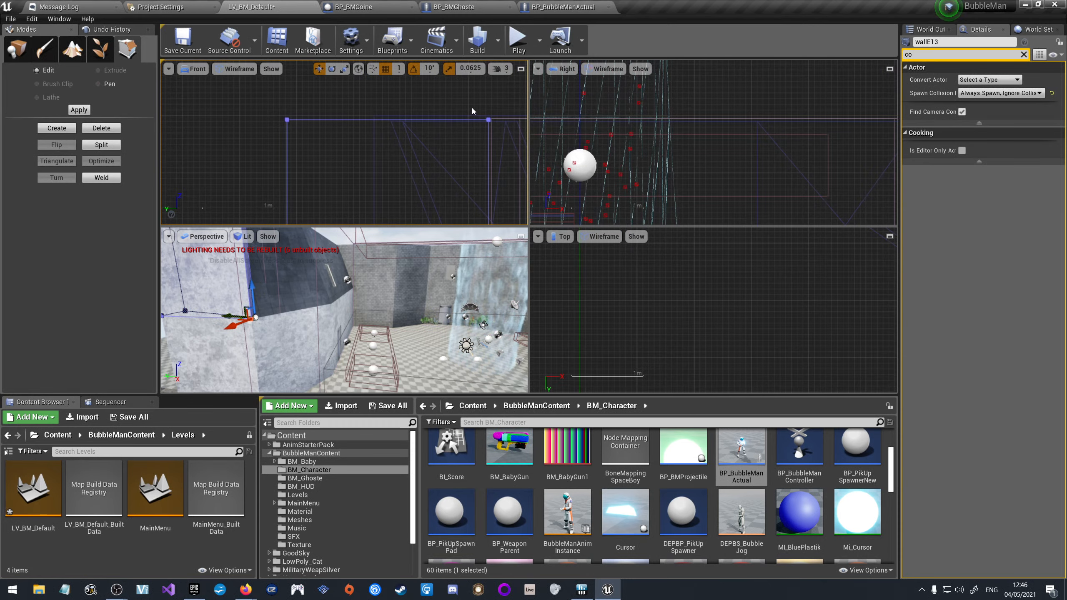
{"action": "left_click_drag", "start_coordinate": [471, 107], "coordinate": [499, 126]}
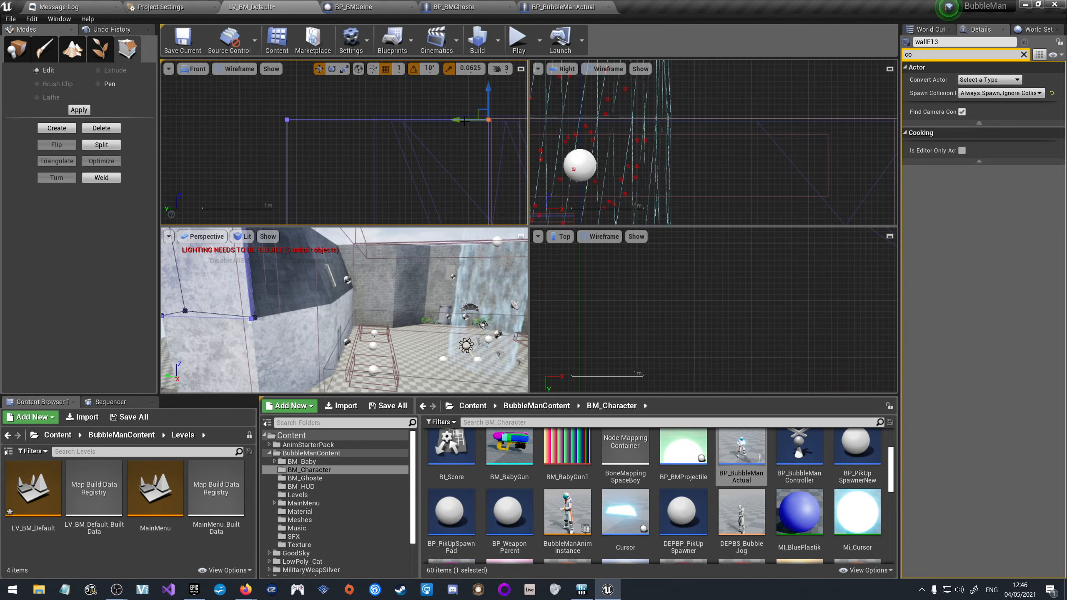
{"action": "mouse_move", "coordinate": [460, 121]}
{"action": "left_mouse_down"}
{"action": "mouse_move", "coordinate": [446, 121]}
{"action": "mouse_move", "coordinate": [459, 124]}
{"action": "left_mouse_up"}
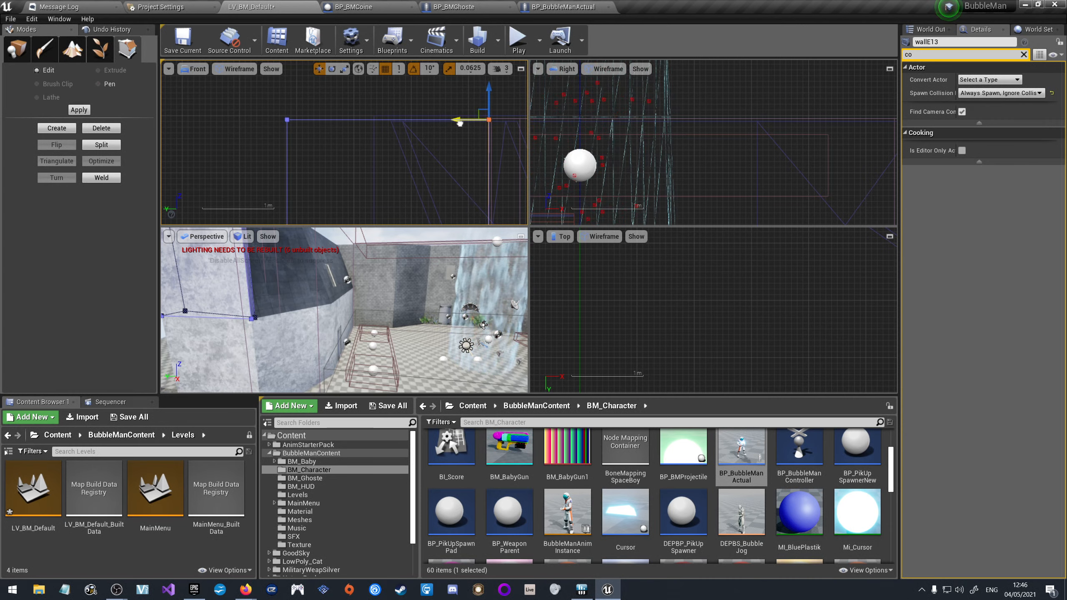
{"action": "key", "text": "s"}
{"action": "right_click_drag", "start_coordinate": [267, 288], "coordinate": [294, 309]}
{"action": "key", "text": "d"}
{"action": "key", "text": "s"}
{"action": "key", "text": "a"}
{"action": "key", "text": "s"}
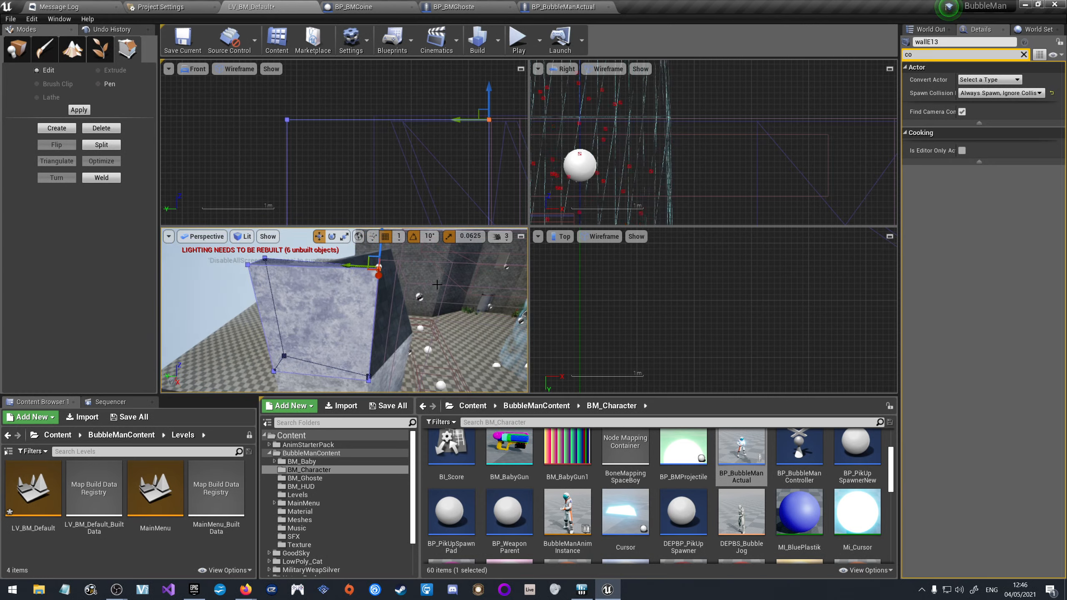
{"action": "left_click_drag", "start_coordinate": [460, 120], "coordinate": [373, 110]}
{"action": "scroll", "coordinate": [373, 110], "scroll_direction": "up", "scroll_amount": 5}
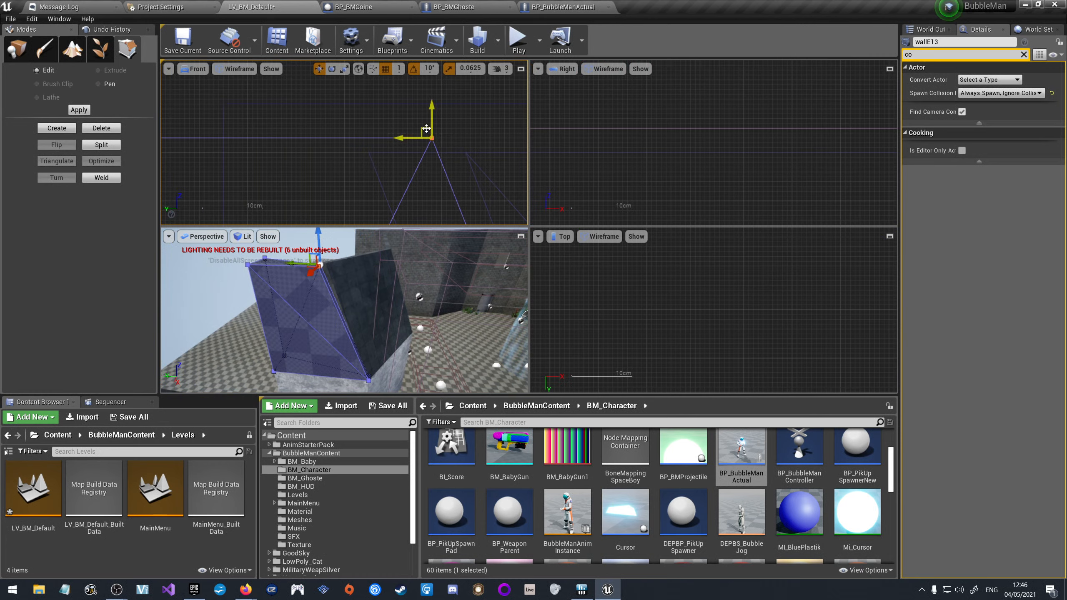
{"action": "left_click_drag", "start_coordinate": [426, 130], "coordinate": [459, 142]}
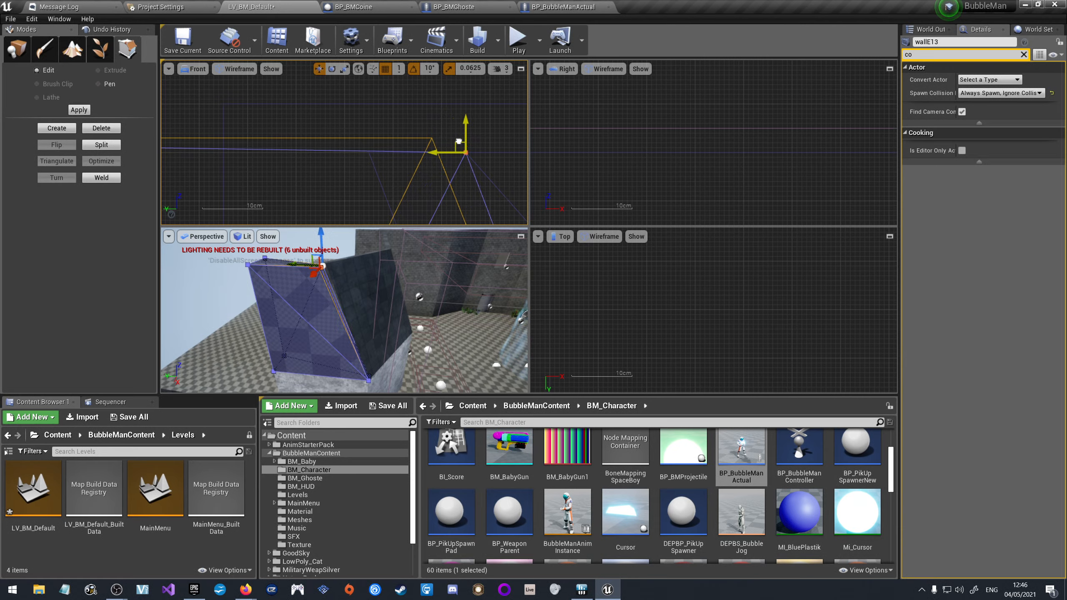
Move only the upper wall's room-side top vertex along X in the Top view onto the adjoining angled wall's corner.
{"action": "mouse_move", "coordinate": [403, 294]}
{"action": "right_mouse_down"}
{"action": "mouse_move", "coordinate": [336, 290]}
{"action": "mouse_move", "coordinate": [327, 254]}
{"action": "mouse_move", "coordinate": [303, 258]}
{"action": "right_mouse_up"}
{"action": "scroll", "coordinate": [647, 193], "scroll_direction": "down", "scroll_amount": 6}
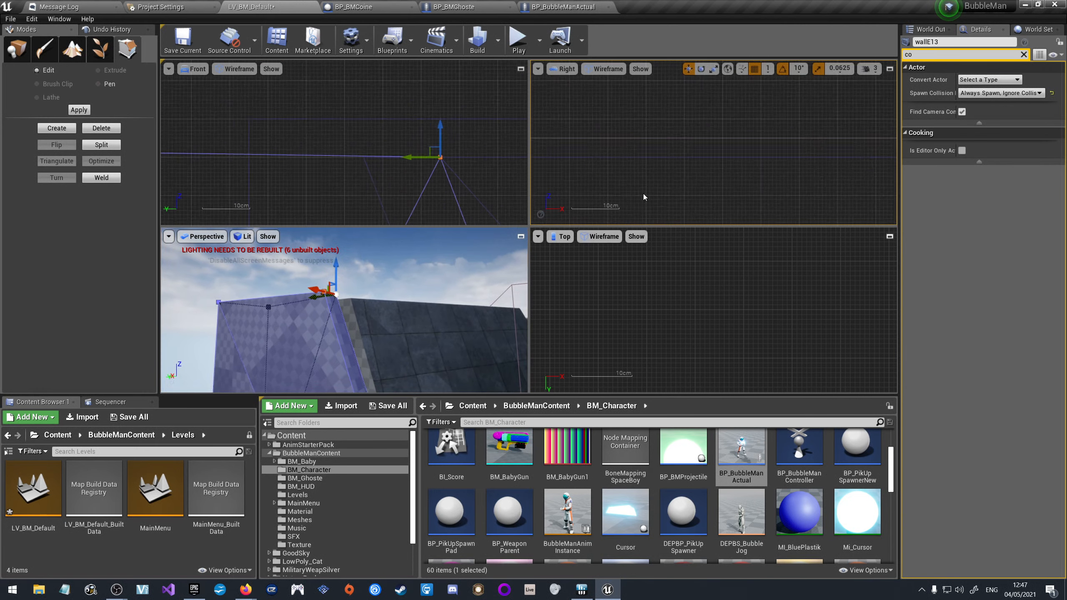
{"action": "scroll", "coordinate": [753, 169], "scroll_direction": "down", "scroll_amount": 4}
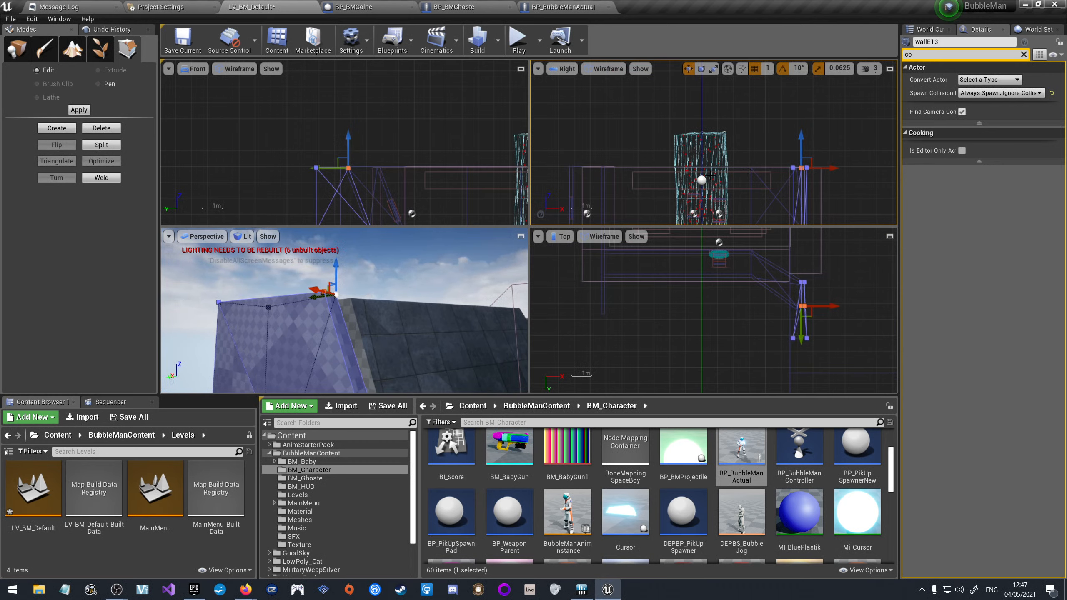
{"action": "scroll", "coordinate": [850, 272], "scroll_direction": "up", "scroll_amount": 10}
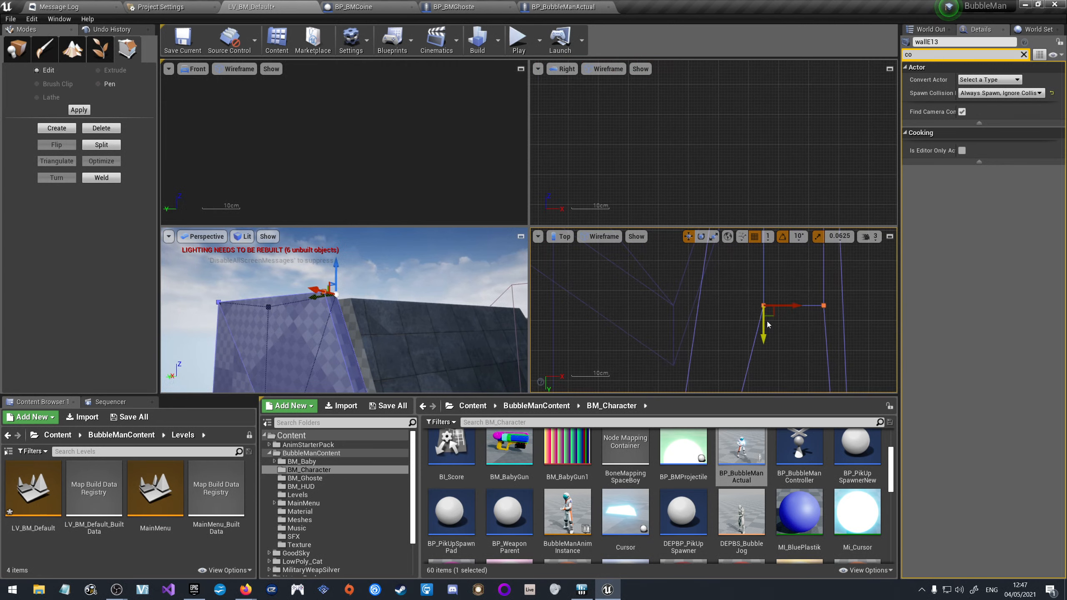
{"action": "left_click", "coordinate": [806, 337]}
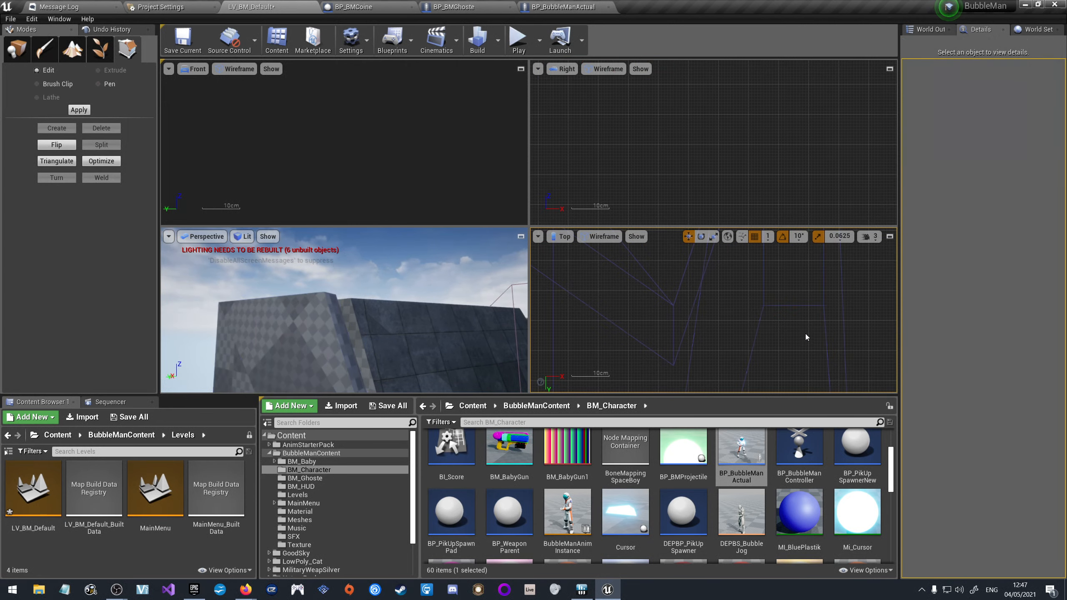
{"action": "left_click", "coordinate": [764, 306]}
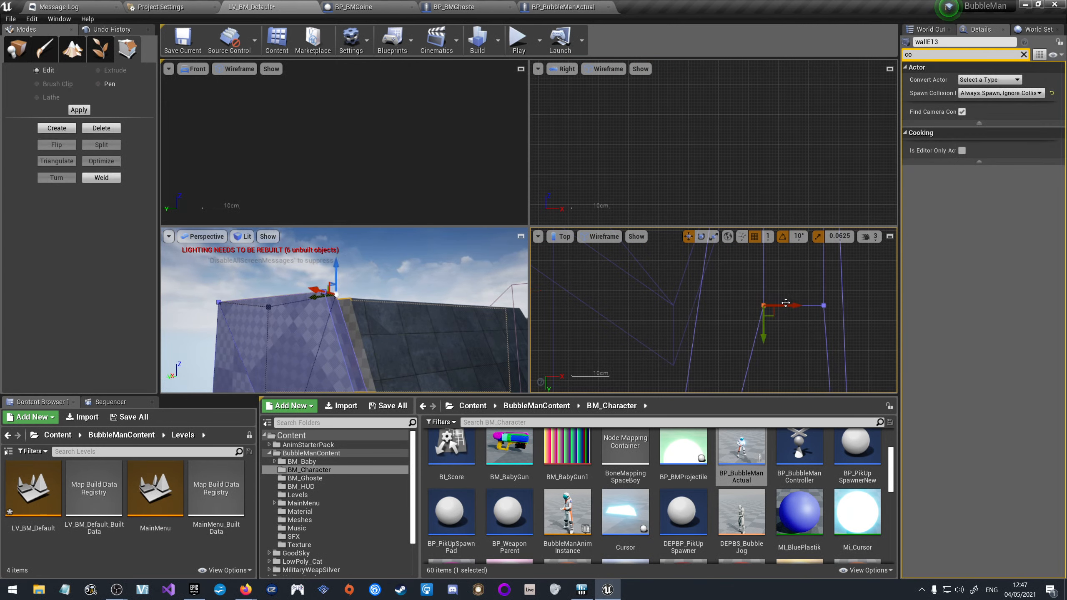
{"action": "left_click_drag", "start_coordinate": [761, 299], "coordinate": [725, 294]}
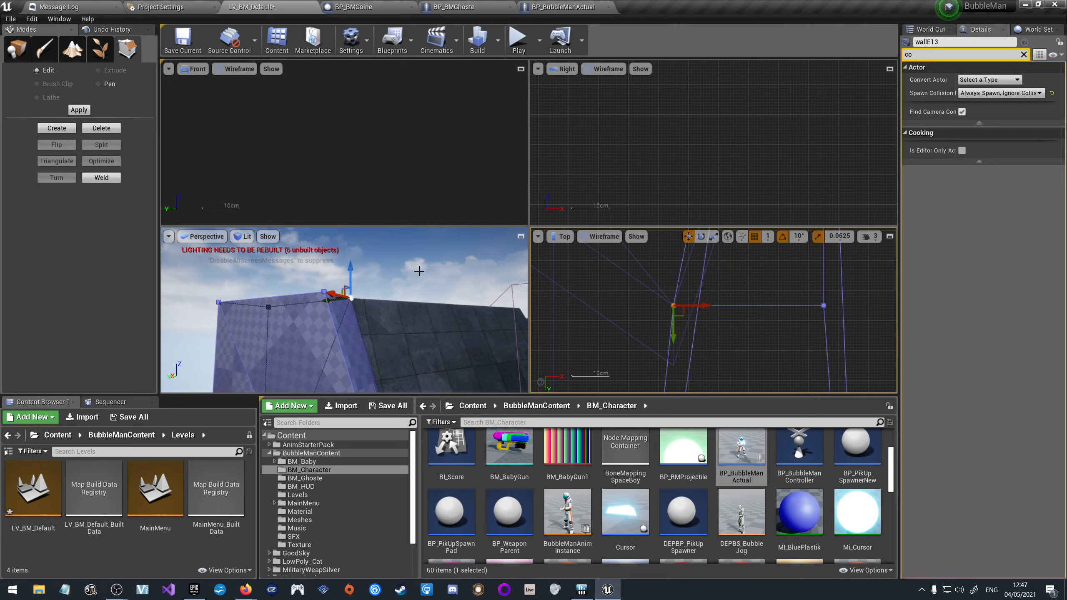
Select the lower wedge wall and locate its M_Concrete_Poured material in the Content Browser.
{"action": "mouse_move", "coordinate": [419, 271]}
{"action": "right_mouse_down"}
{"action": "mouse_move", "coordinate": [436, 315]}
{"action": "mouse_move", "coordinate": [467, 311]}
{"action": "mouse_move", "coordinate": [454, 314]}
{"action": "right_mouse_up"}
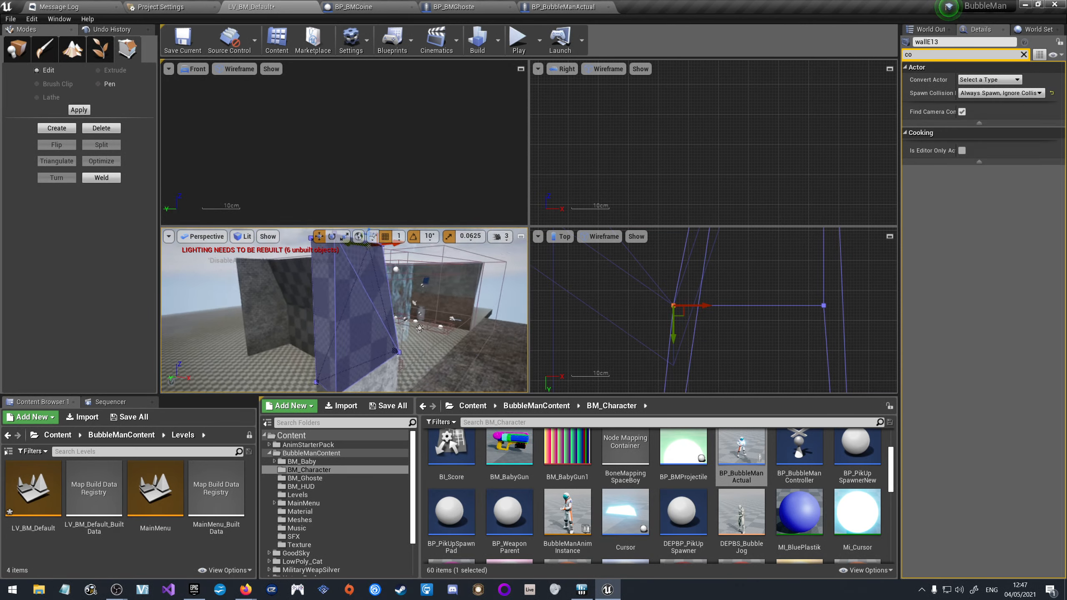
{"action": "right_click_drag", "start_coordinate": [454, 314], "coordinate": [445, 315]}
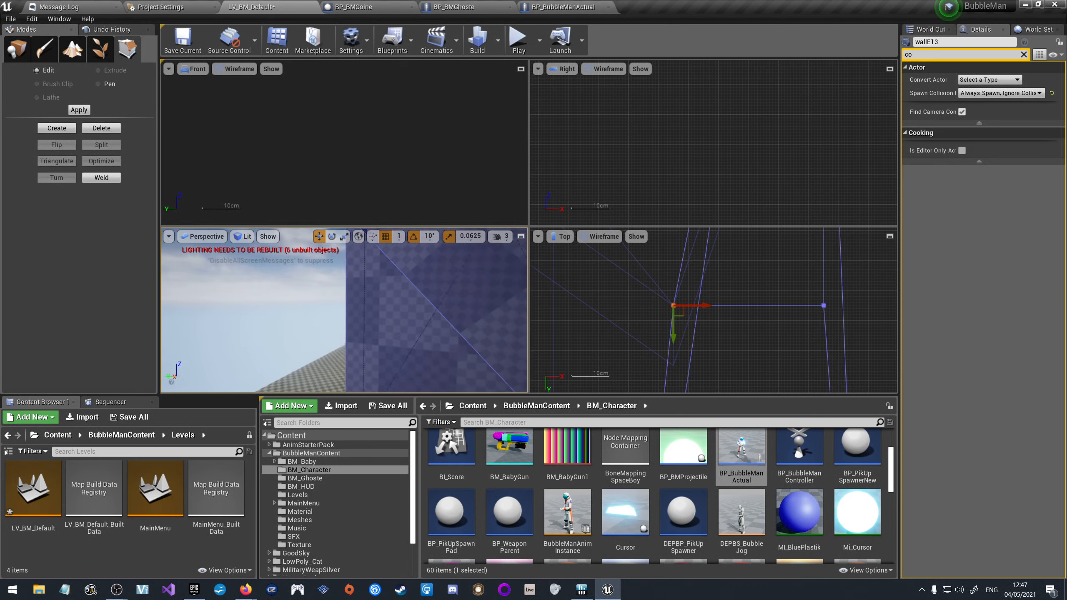
{"action": "right_click_drag", "start_coordinate": [344, 311], "coordinate": [340, 336]}
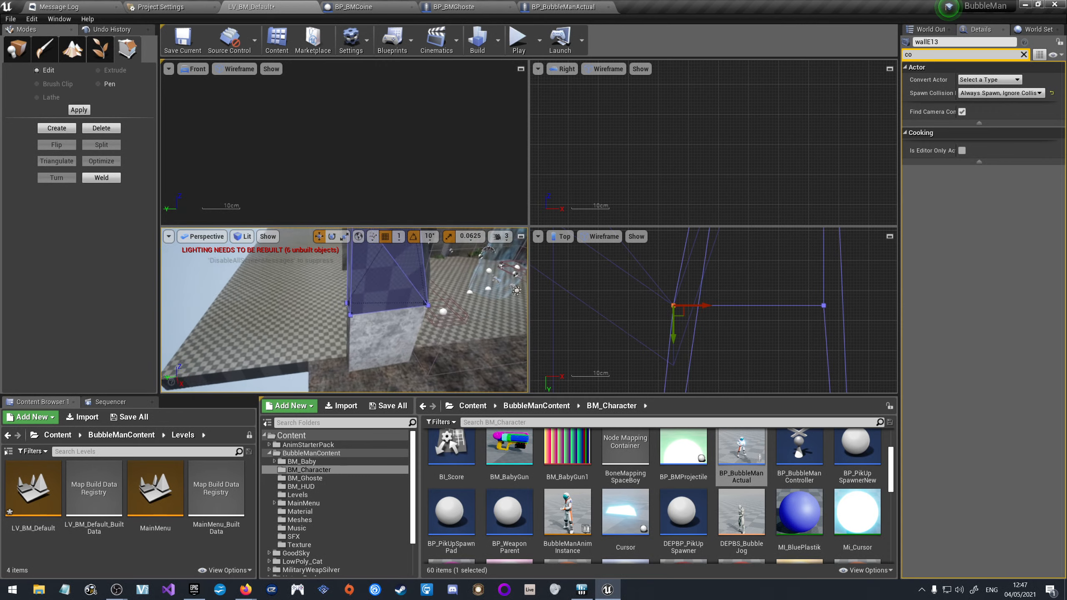
{"action": "mouse_move", "coordinate": [344, 311]}
{"action": "right_mouse_down"}
{"action": "mouse_move", "coordinate": [342, 299]}
{"action": "mouse_move", "coordinate": [355, 297]}
{"action": "mouse_move", "coordinate": [342, 322]}
{"action": "mouse_move", "coordinate": [326, 320]}
{"action": "right_mouse_up"}
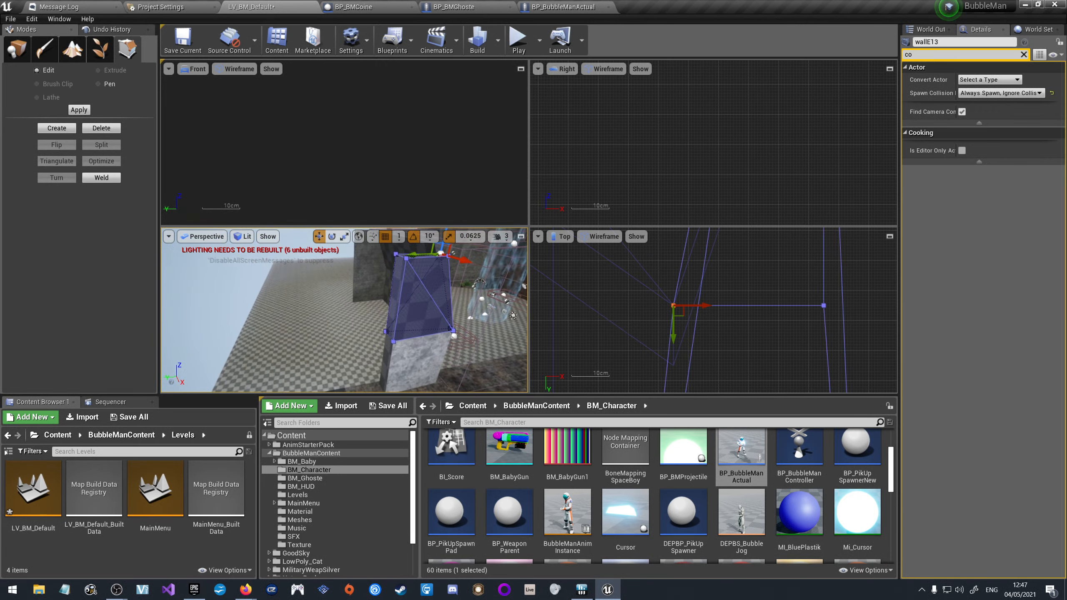
{"action": "left_click", "coordinate": [386, 373]}
{"action": "left_click", "coordinate": [1015, 93]}
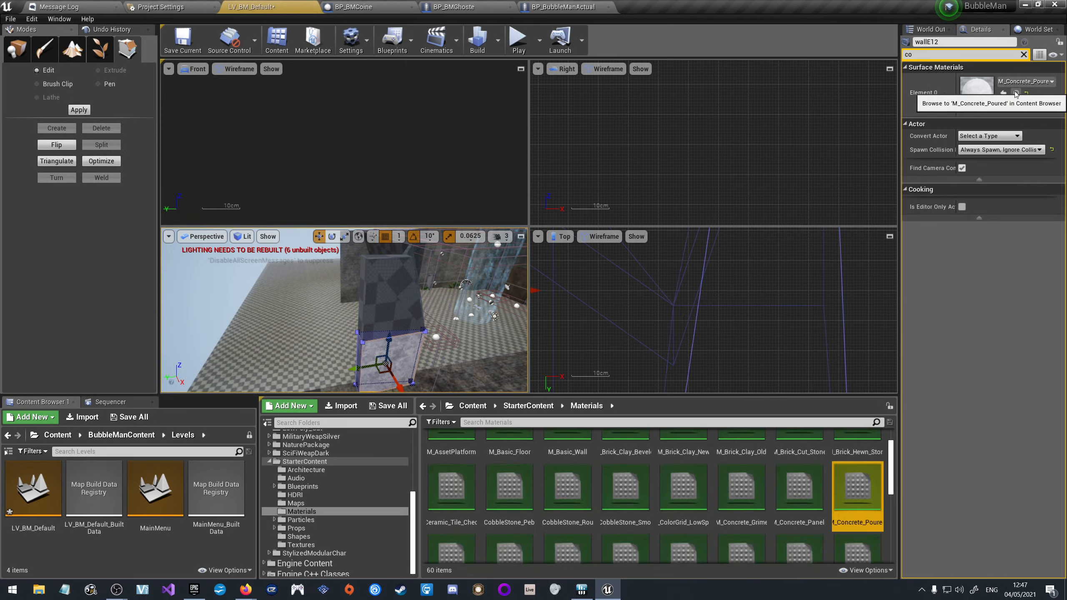
Apply M_Concrete_Poured to the upper wedge wall's untextured faces, including its broad end and narrow sides.
{"action": "left_click_drag", "start_coordinate": [857, 488], "coordinate": [401, 290]}
{"action": "left_click_drag", "start_coordinate": [855, 481], "coordinate": [372, 308]}
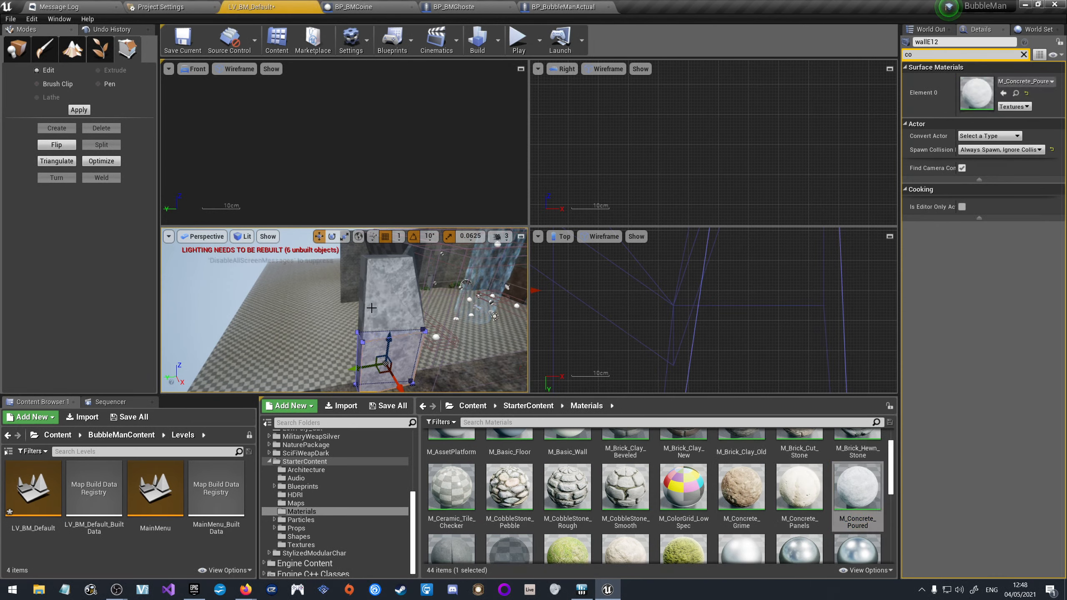
{"action": "right_click_drag", "start_coordinate": [371, 307], "coordinate": [319, 311]}
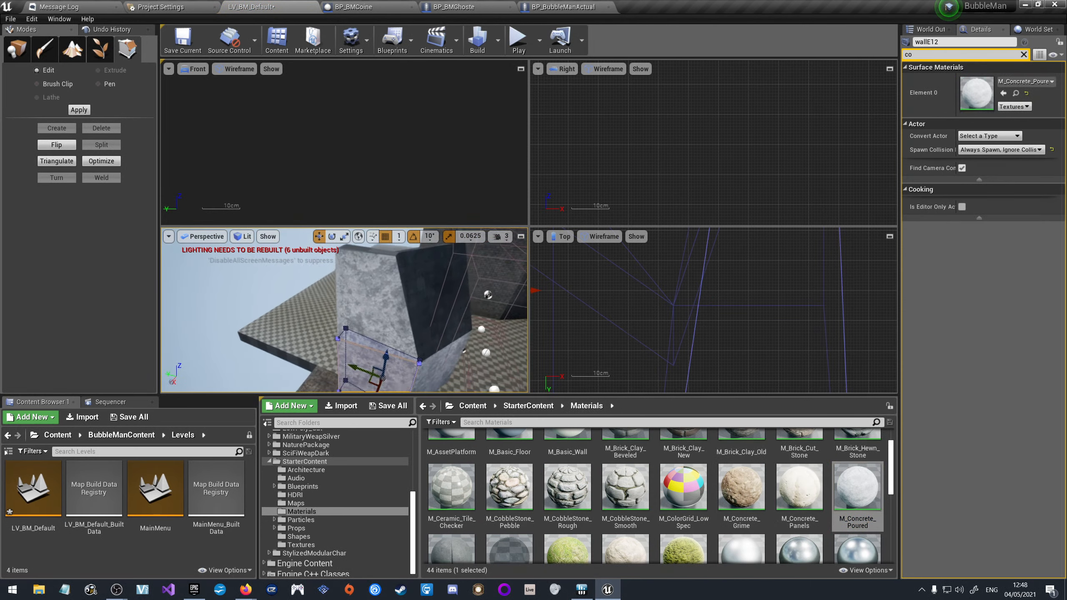
{"action": "right_click_drag", "start_coordinate": [487, 312], "coordinate": [424, 296]}
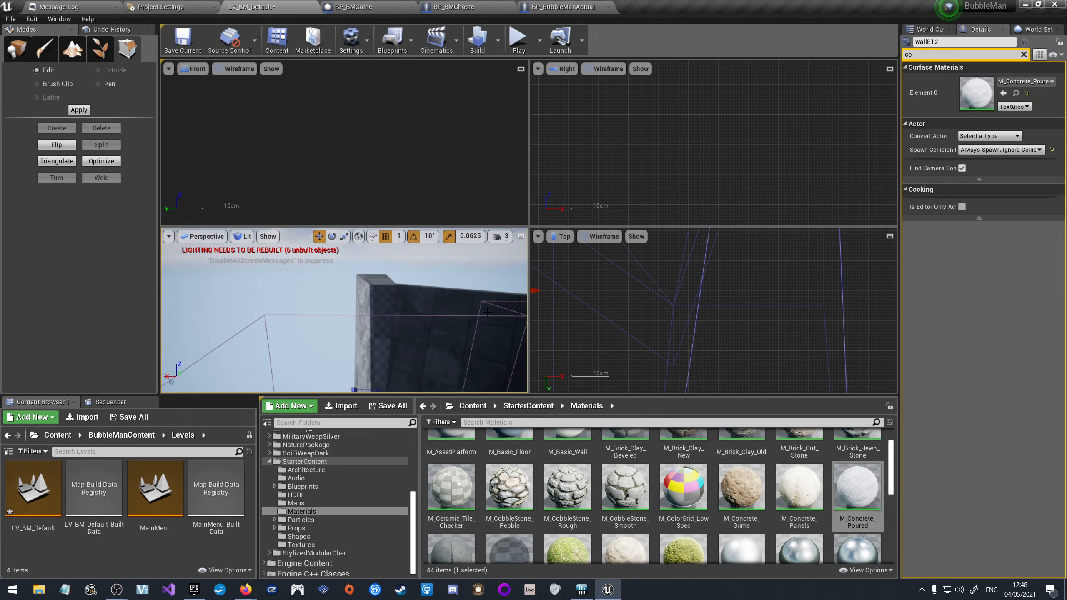
{"action": "left_click_drag", "start_coordinate": [857, 483], "coordinate": [422, 346]}
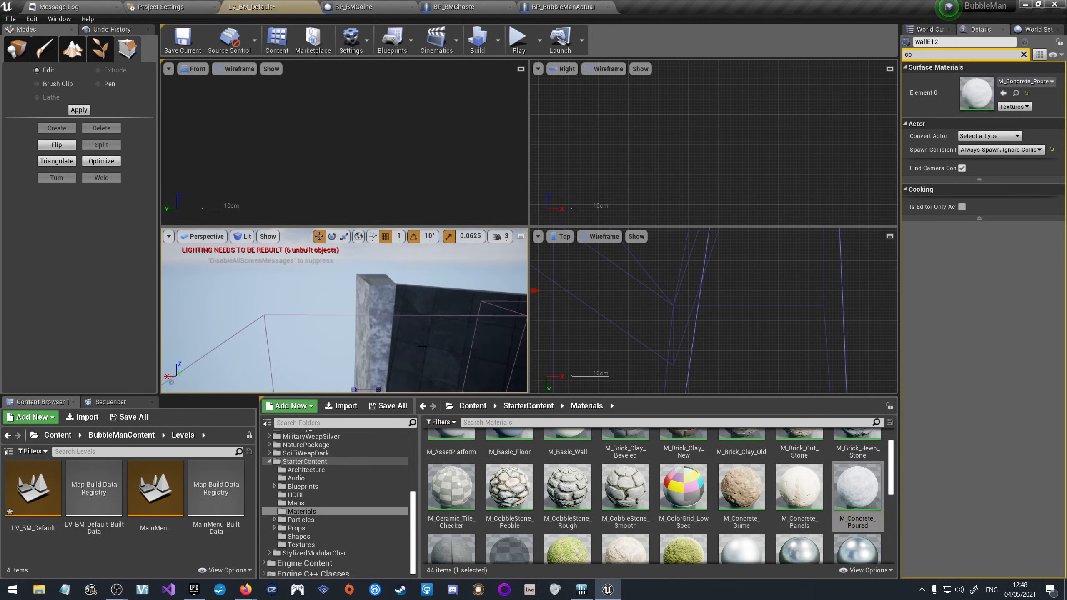
{"action": "mouse_move", "coordinate": [422, 347]}
{"action": "right_mouse_down"}
{"action": "mouse_move", "coordinate": [522, 357]}
{"action": "mouse_move", "coordinate": [517, 381]}
{"action": "mouse_move", "coordinate": [470, 387]}
{"action": "mouse_move", "coordinate": [416, 343]}
{"action": "right_mouse_up"}
{"action": "right_click", "coordinate": [410, 338]}
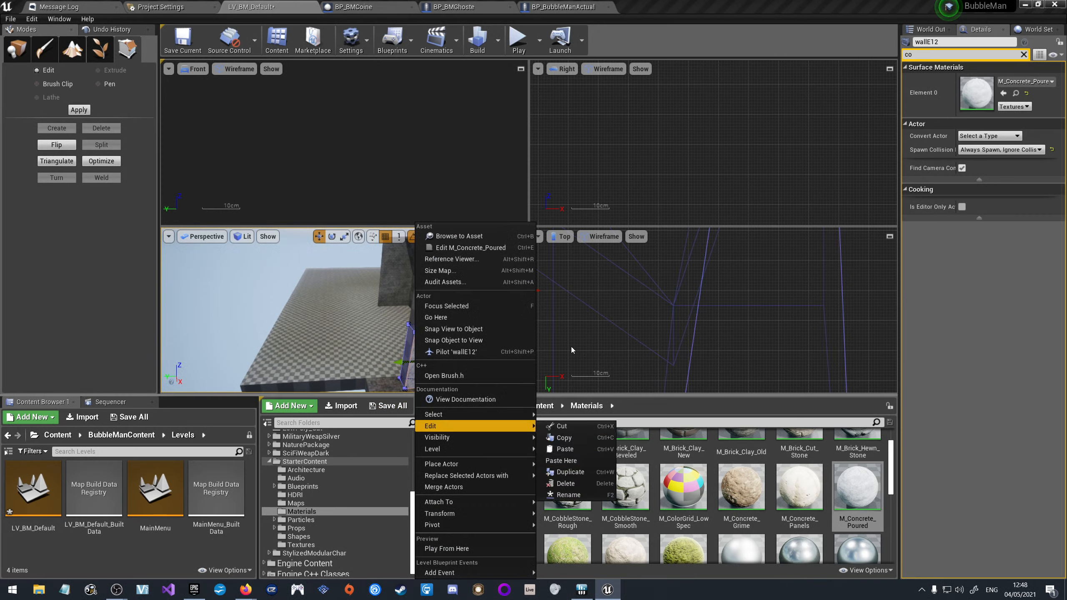
{"action": "left_click", "coordinate": [571, 350]}
{"action": "left_click", "coordinate": [426, 360]}
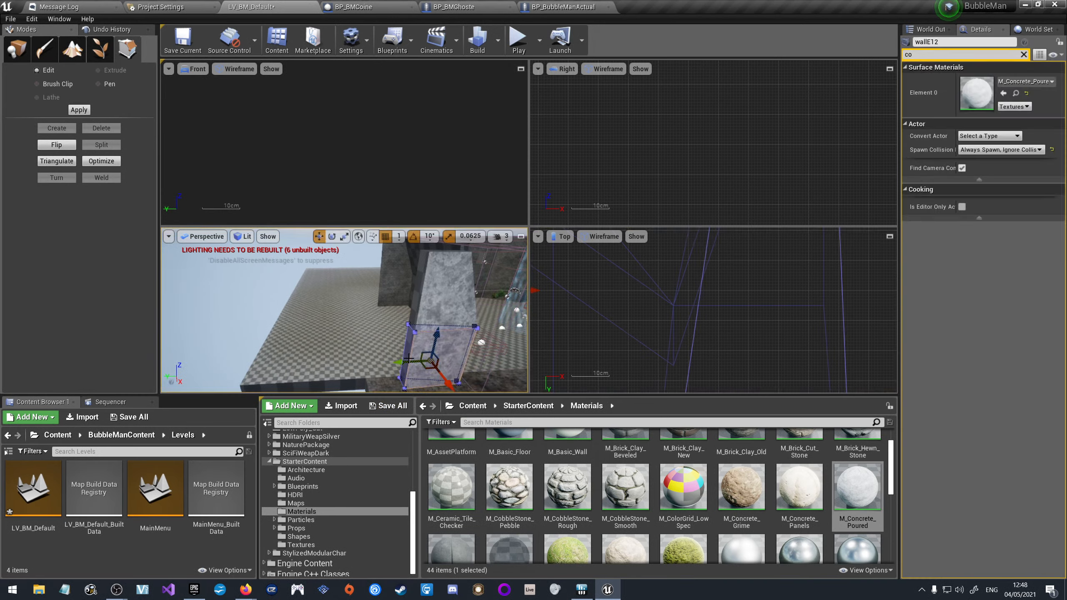
Duplicate the low straight wall wallE in the Top view, placing the copy farther out along Y beside the wedge wall's far end.
{"action": "right_click_drag", "start_coordinate": [394, 317], "coordinate": [421, 311]}
{"action": "left_click", "coordinate": [393, 313]}
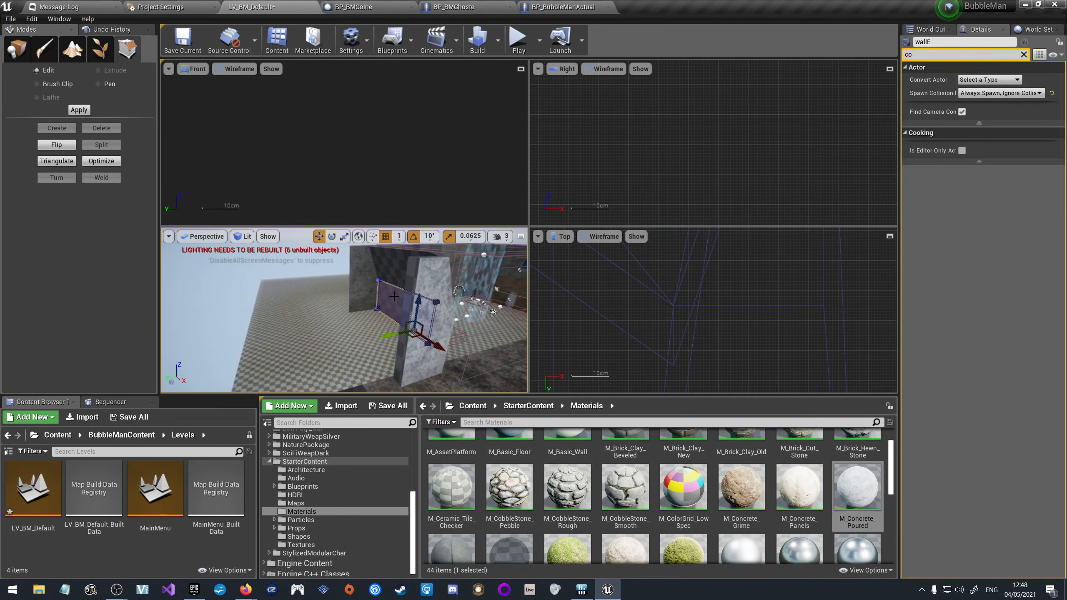
{"action": "scroll", "coordinate": [416, 171], "scroll_direction": "down", "scroll_amount": 10}
{"action": "scroll", "coordinate": [709, 336], "scroll_direction": "down", "scroll_amount": 15}
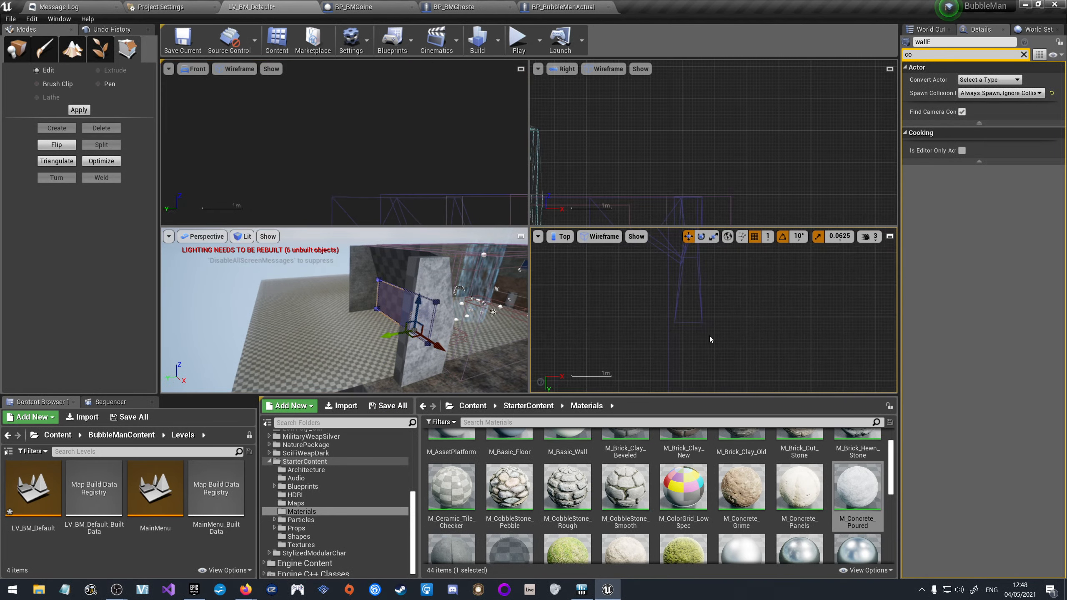
{"action": "scroll", "coordinate": [714, 311], "scroll_direction": "up", "scroll_amount": 3}
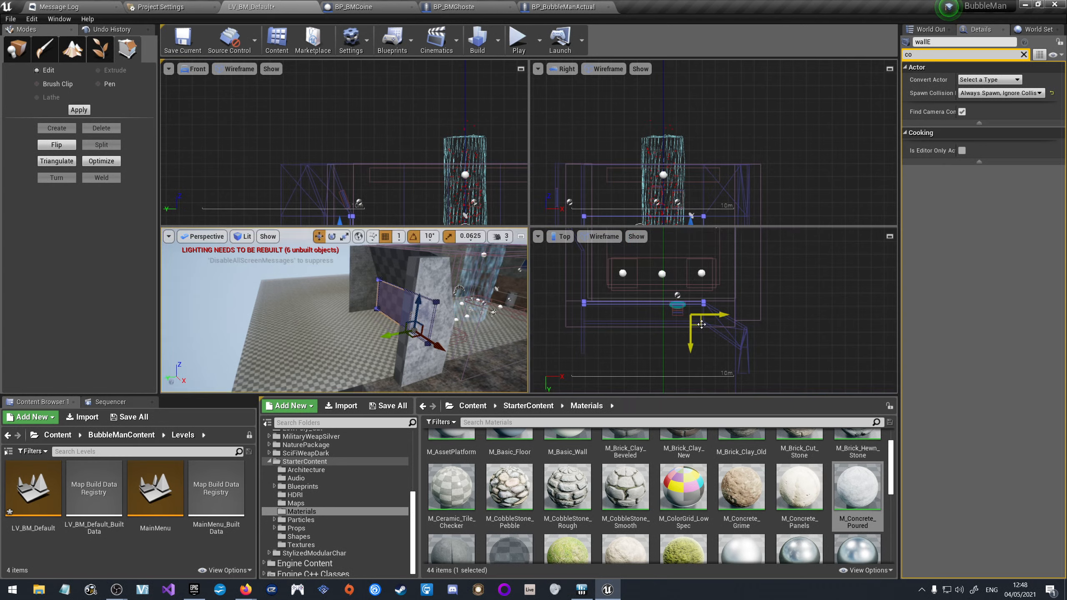
{"action": "left_click_drag", "start_coordinate": [699, 324], "coordinate": [743, 396], "text": "alt"}
{"action": "scroll", "coordinate": [724, 282], "scroll_direction": "up", "scroll_amount": 8}
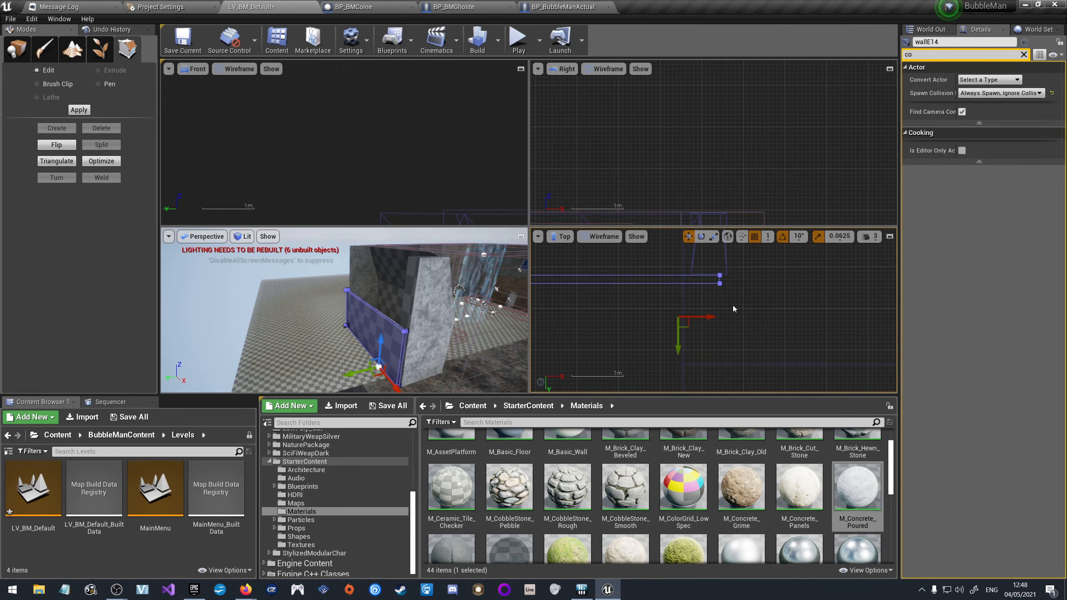
Rotate the duplicated wall 90 degrees in the Top view so it runs along Y, keeping that wall selected.
{"action": "key", "text": "e"}
{"action": "left_click_drag", "start_coordinate": [719, 303], "coordinate": [687, 364]}
{"action": "key", "text": "w"}
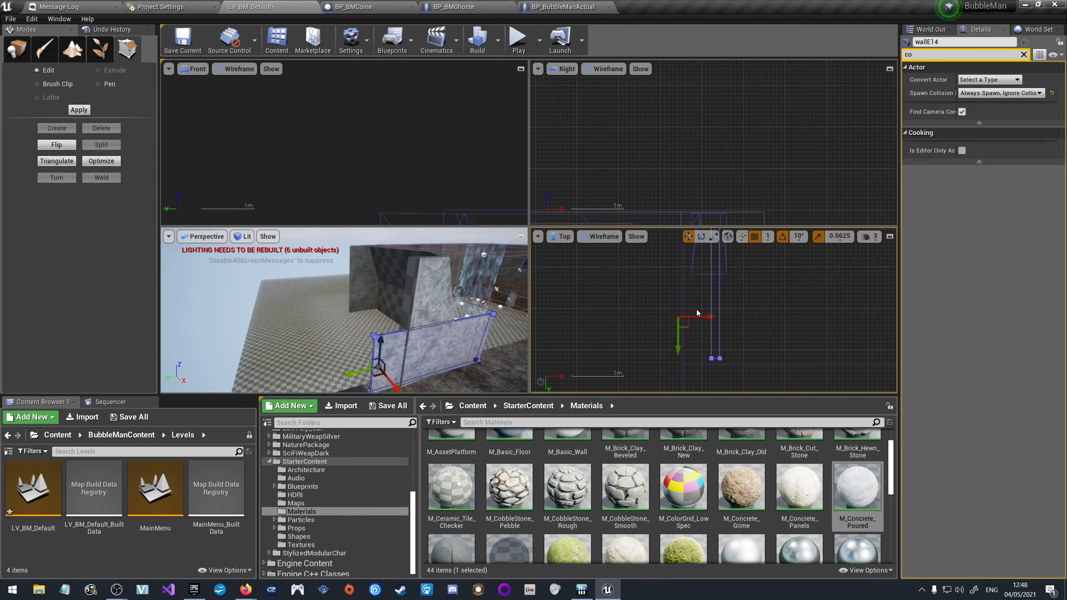
{"action": "left_click", "coordinate": [686, 323]}
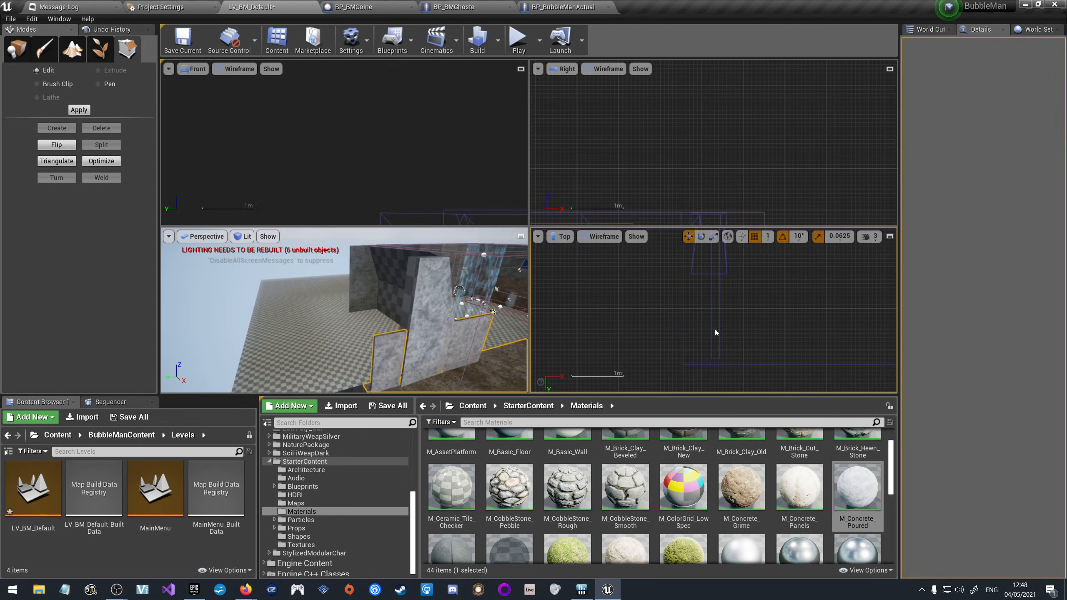
{"action": "left_click", "coordinate": [408, 356]}
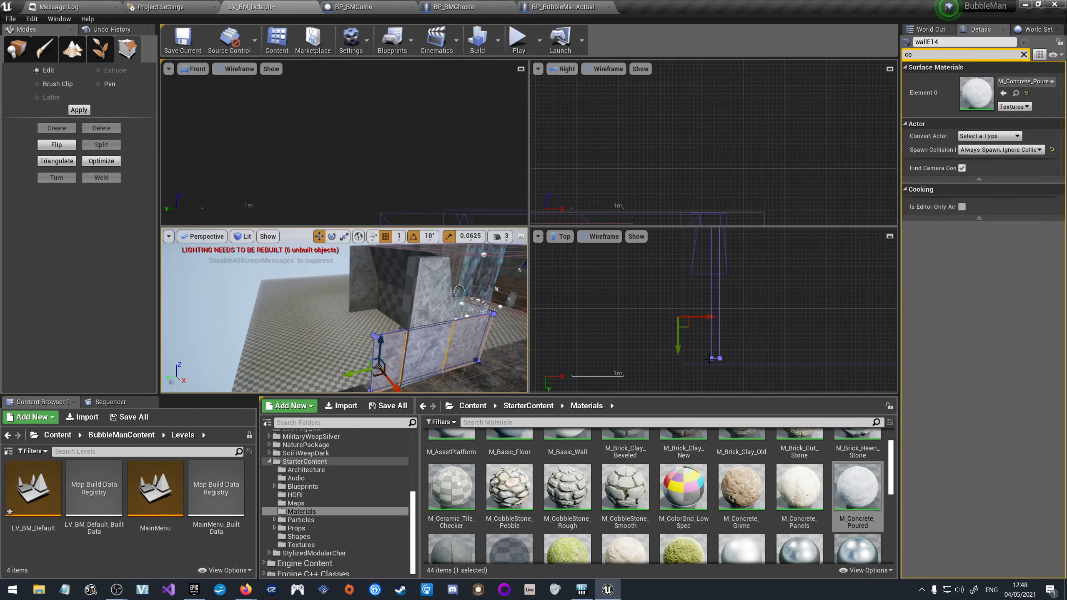
Move the duplicated wall's near-end vertices along Y in the Top view and line them up with the wedge wall's far end.
{"action": "scroll", "coordinate": [775, 318], "scroll_direction": "down", "scroll_amount": 13}
{"action": "scroll", "coordinate": [768, 263], "scroll_direction": "up", "scroll_amount": 6}
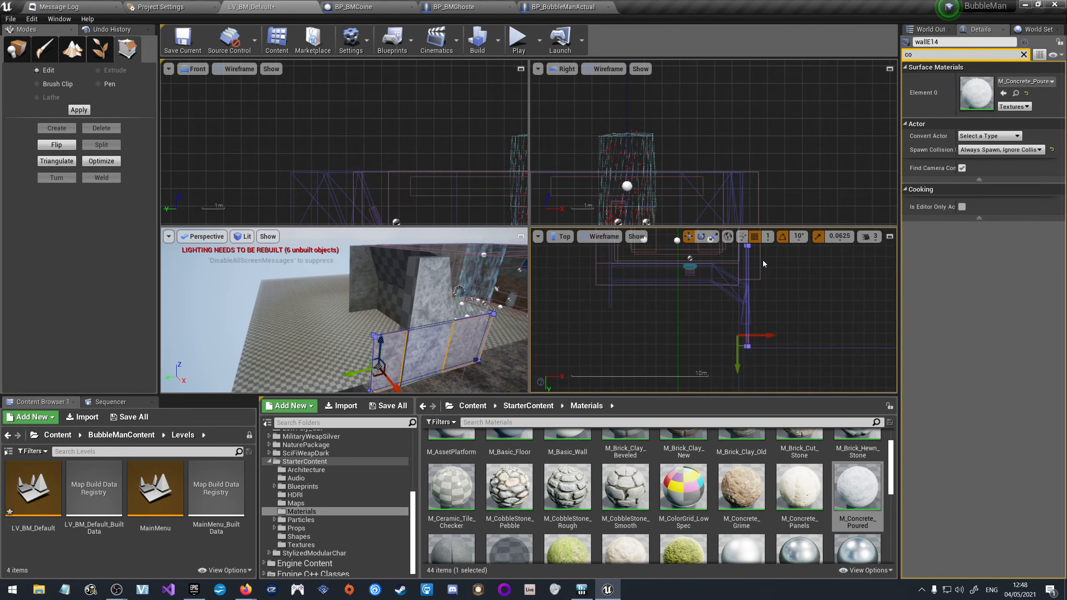
{"action": "scroll", "coordinate": [774, 300], "scroll_direction": "down", "scroll_amount": 6}
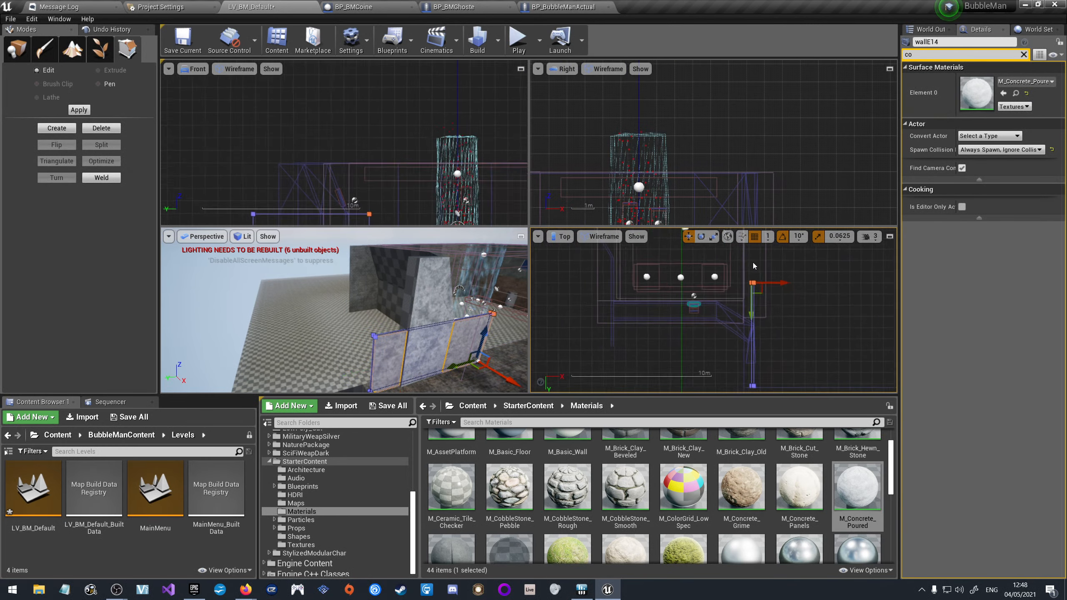
{"action": "left_click", "coordinate": [754, 276]}
{"action": "scroll", "coordinate": [763, 281], "scroll_direction": "up", "scroll_amount": 3}
{"action": "left_click_drag", "start_coordinate": [748, 266], "coordinate": [748, 353]}
{"action": "scroll", "coordinate": [753, 352], "scroll_direction": "up", "scroll_amount": 4}
{"action": "scroll", "coordinate": [741, 340], "scroll_direction": "up", "scroll_amount": 5}
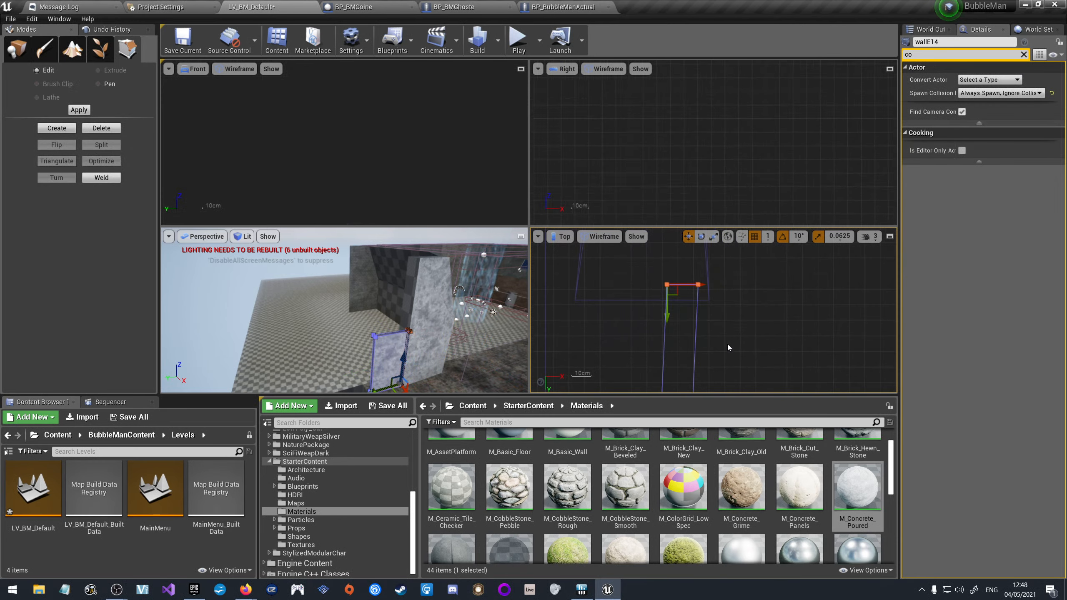
{"action": "left_click_drag", "start_coordinate": [657, 268], "coordinate": [674, 294]}
{"action": "scroll", "coordinate": [731, 270], "scroll_direction": "down", "scroll_amount": 2}
{"action": "scroll", "coordinate": [732, 273], "scroll_direction": "down", "scroll_amount": 4}
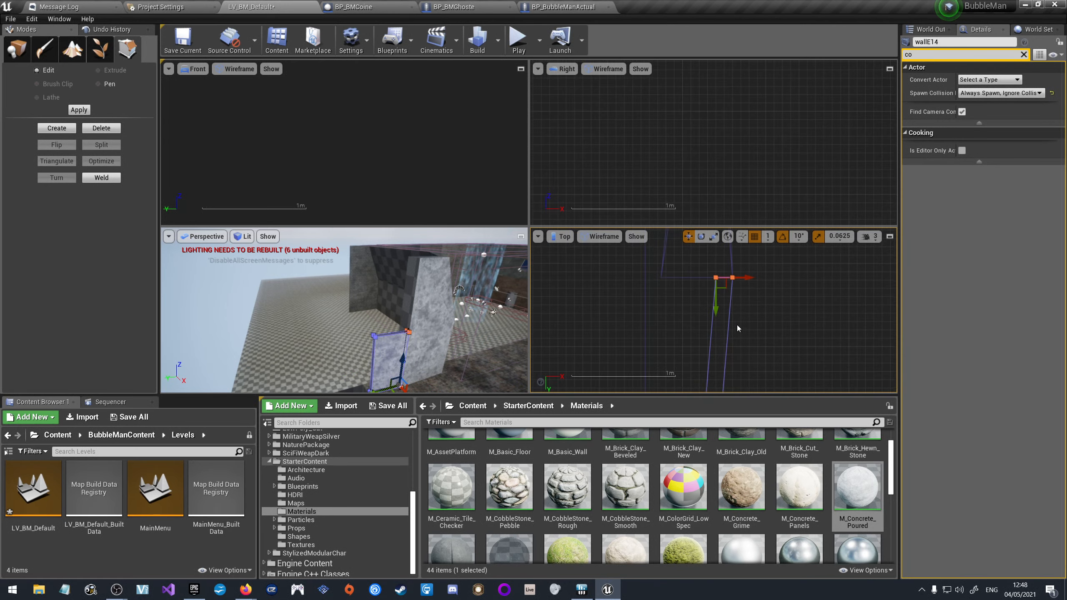
Shift the duplicated wall's far-end vertices in the Top view so its long sides run straight along Y.
{"action": "scroll", "coordinate": [723, 286], "scroll_direction": "down", "scroll_amount": 5}
{"action": "scroll", "coordinate": [726, 366], "scroll_direction": "up", "scroll_amount": 7}
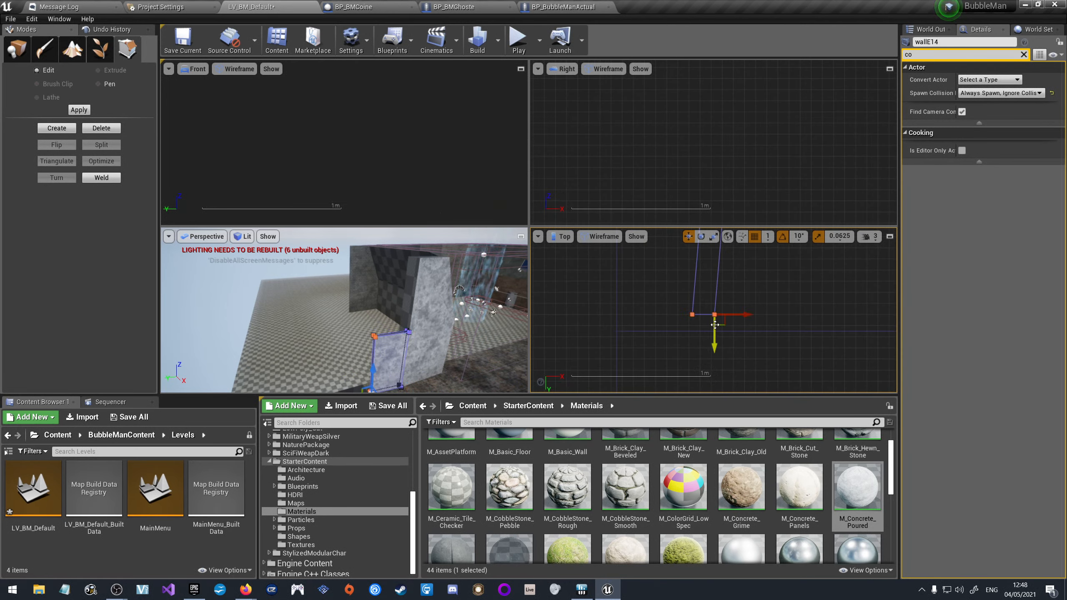
{"action": "left_click_drag", "start_coordinate": [722, 322], "coordinate": [745, 335]}
{"action": "scroll", "coordinate": [749, 378], "scroll_direction": "down", "scroll_amount": 7}
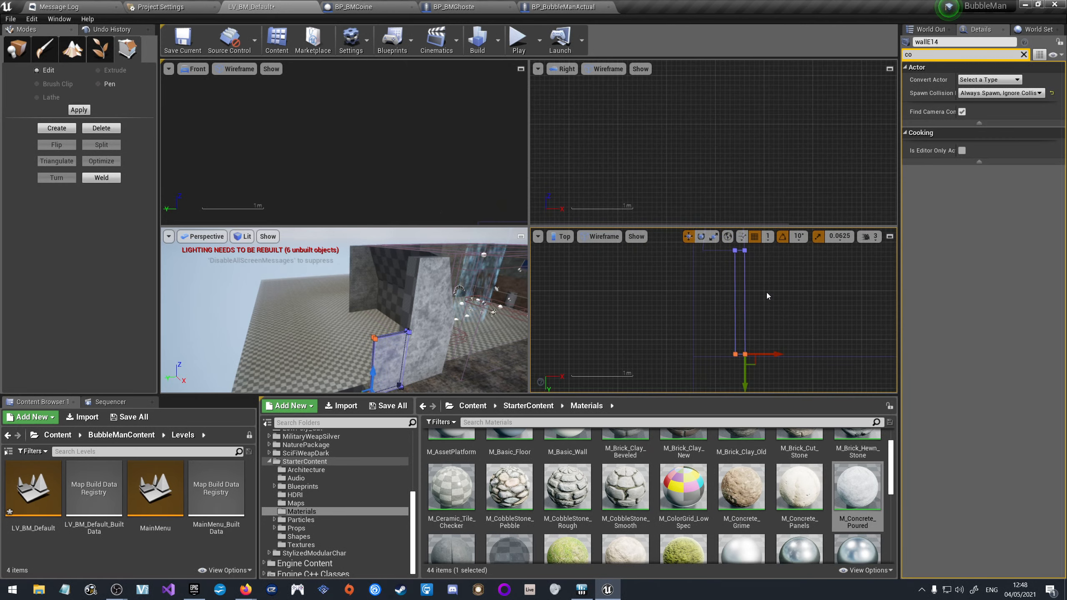
{"action": "scroll", "coordinate": [766, 293], "scroll_direction": "up", "scroll_amount": 5}
{"action": "scroll", "coordinate": [752, 358], "scroll_direction": "up", "scroll_amount": 5}
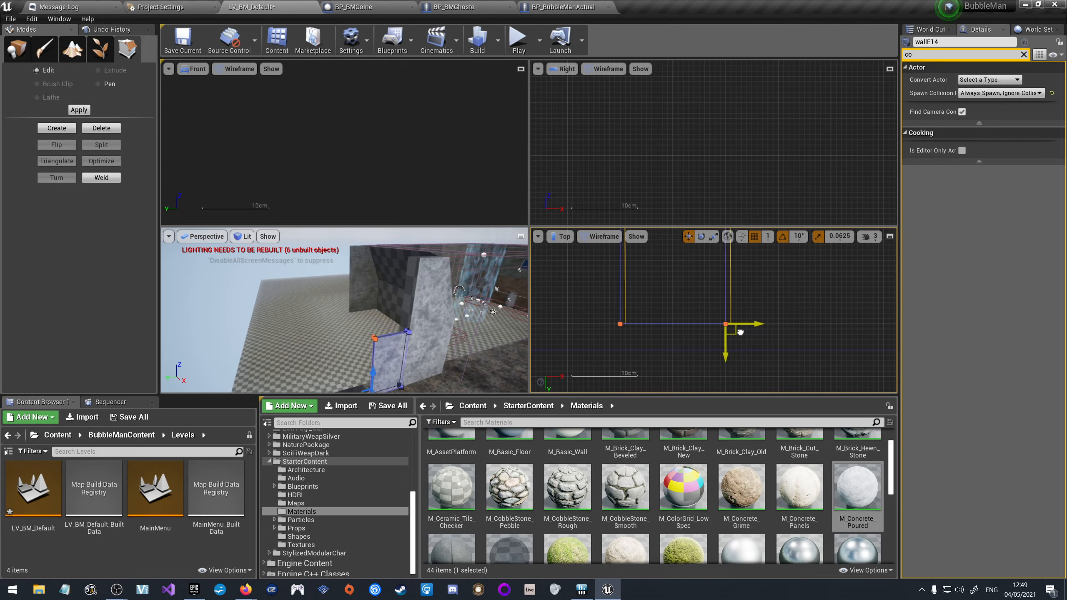
{"action": "scroll", "coordinate": [740, 332], "scroll_direction": "down", "scroll_amount": 5}
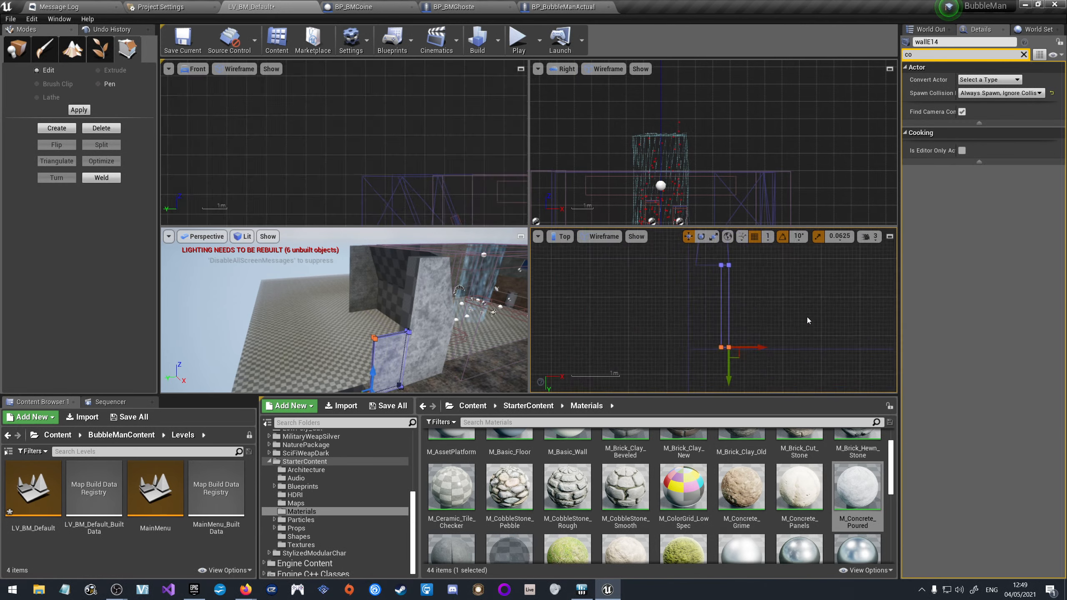
{"action": "scroll", "coordinate": [782, 299], "scroll_direction": "up", "scroll_amount": 3}
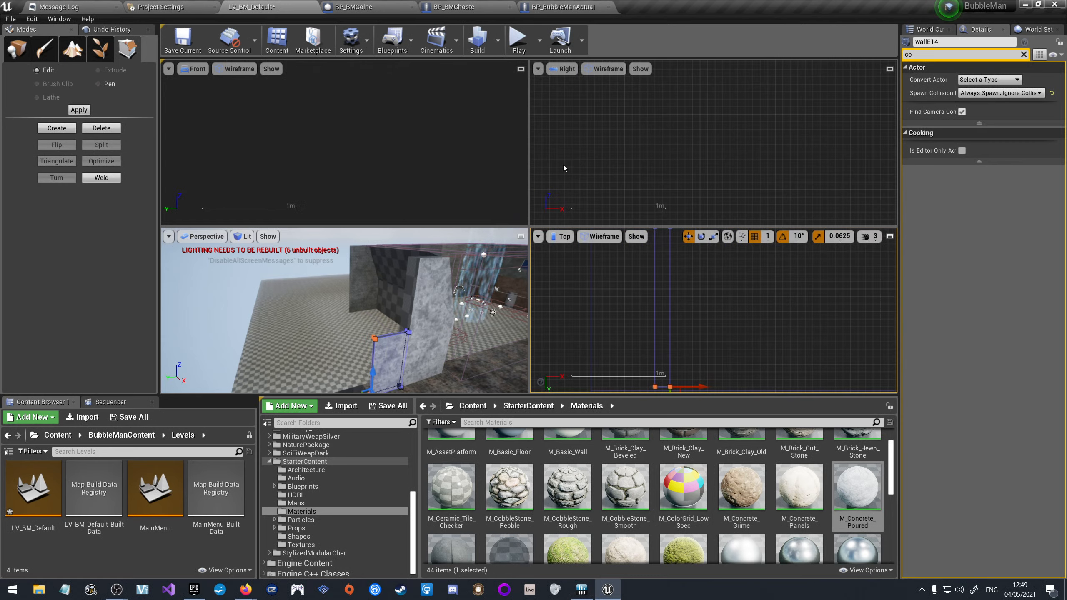
Raise all of the new wall's top vertices along Z in the Right view to the height of the adjoining upper wall.
{"action": "scroll", "coordinate": [684, 173], "scroll_direction": "down", "scroll_amount": 5}
{"action": "scroll", "coordinate": [768, 175], "scroll_direction": "down", "scroll_amount": 2}
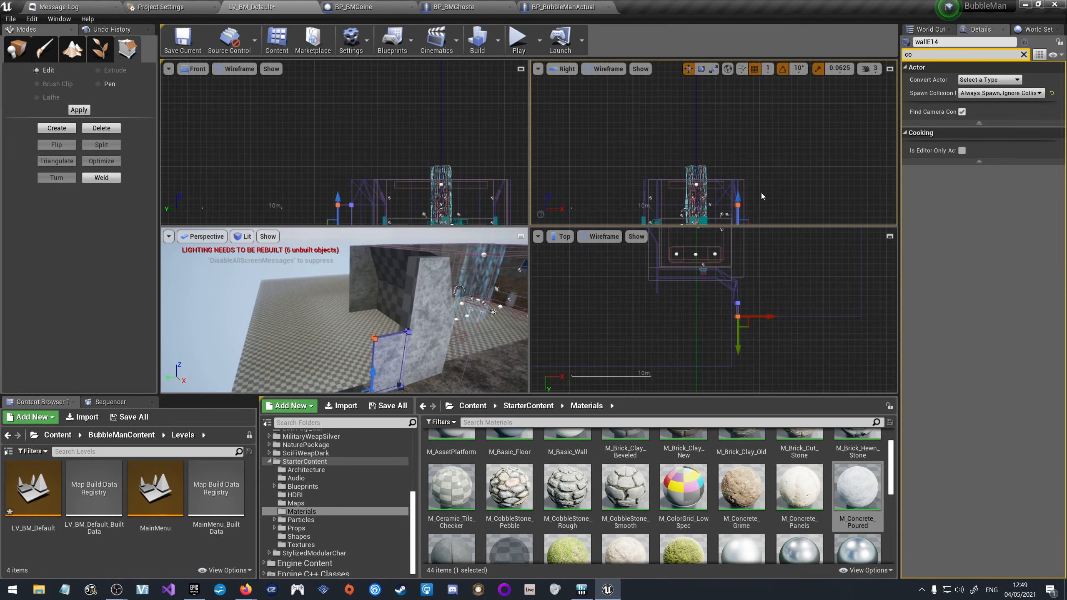
{"action": "scroll", "coordinate": [761, 192], "scroll_direction": "up", "scroll_amount": 5}
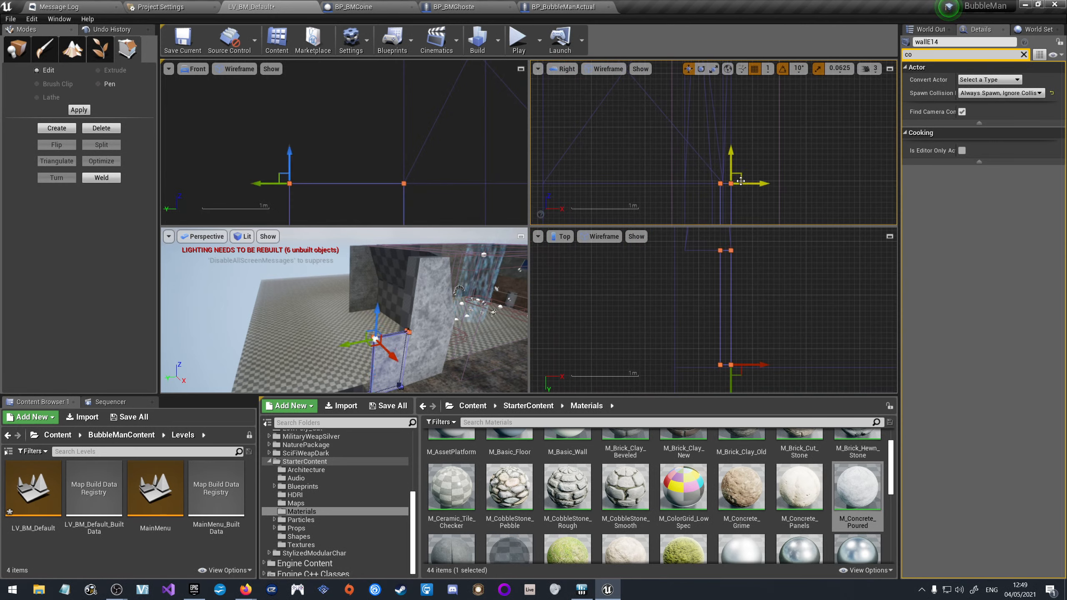
{"action": "scroll", "coordinate": [779, 180], "scroll_direction": "down", "scroll_amount": 9}
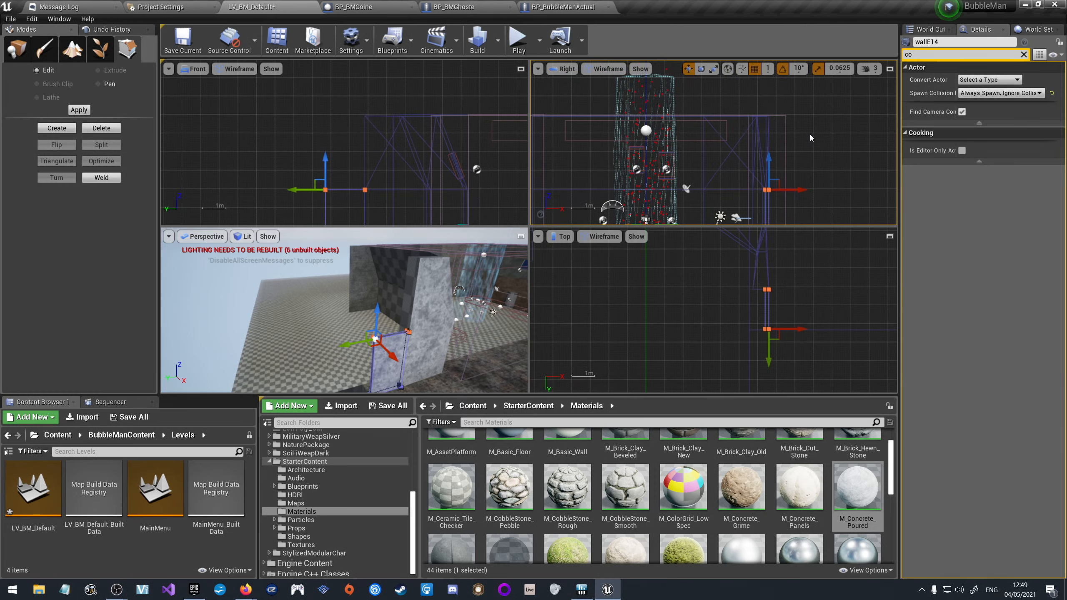
{"action": "scroll", "coordinate": [808, 139], "scroll_direction": "up", "scroll_amount": 5}
{"action": "left_click_drag", "start_coordinate": [732, 209], "coordinate": [730, 98]}
{"action": "scroll", "coordinate": [725, 90], "scroll_direction": "up", "scroll_amount": 8}
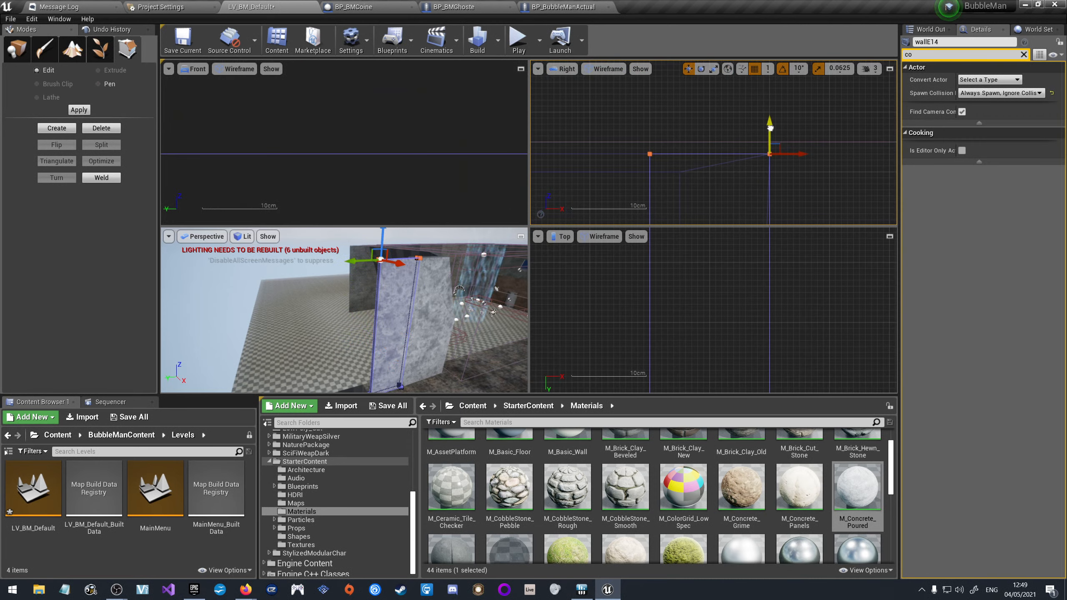
{"action": "mouse_move", "coordinate": [771, 131]}
{"action": "left_mouse_down"}
{"action": "mouse_move", "coordinate": [770, 115]}
{"action": "mouse_move", "coordinate": [771, 127]}
{"action": "left_mouse_up"}
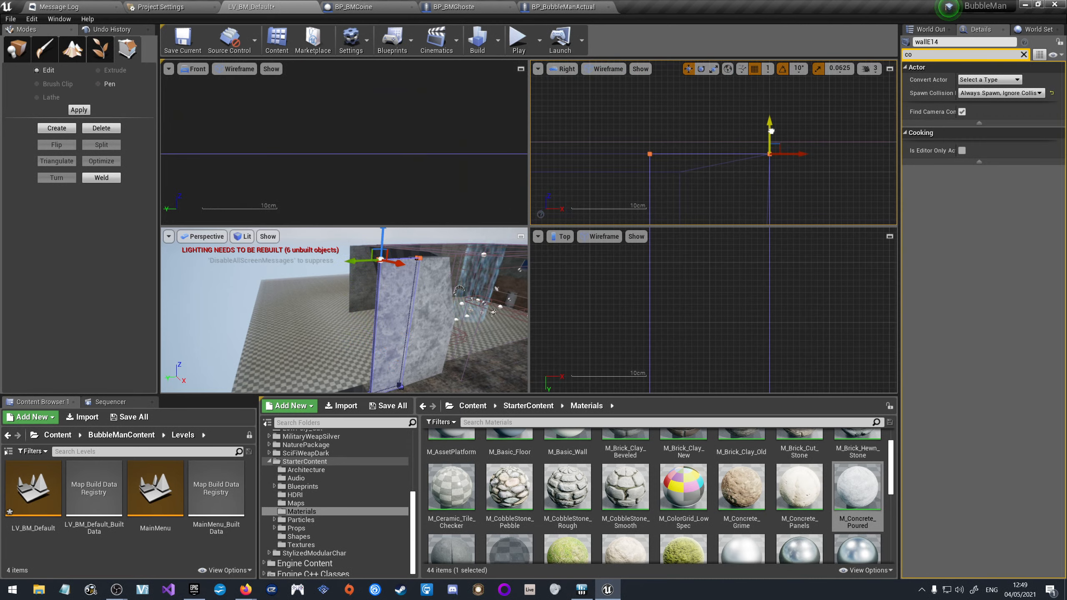
{"action": "scroll", "coordinate": [806, 153], "scroll_direction": "down", "scroll_amount": 11}
{"action": "scroll", "coordinate": [805, 153], "scroll_direction": "down", "scroll_amount": 5}
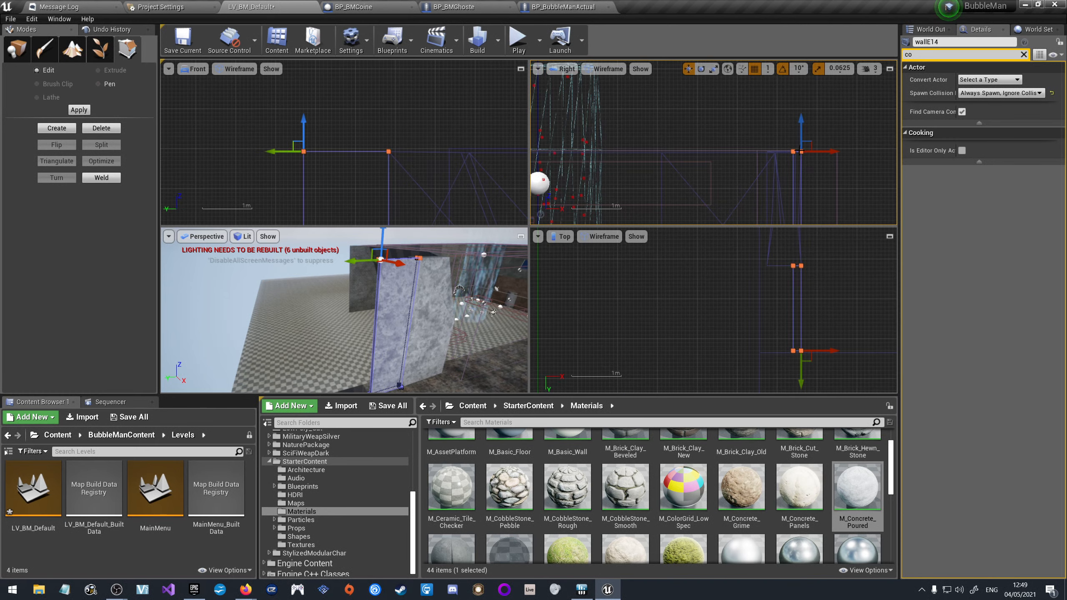
Lengthen the new wall by moving only its far-end vertices farther out along Y in the Top view.
{"action": "scroll", "coordinate": [804, 282], "scroll_direction": "down", "scroll_amount": 6}
{"action": "scroll", "coordinate": [793, 303], "scroll_direction": "down", "scroll_amount": 5}
{"action": "scroll", "coordinate": [799, 310], "scroll_direction": "up", "scroll_amount": 9}
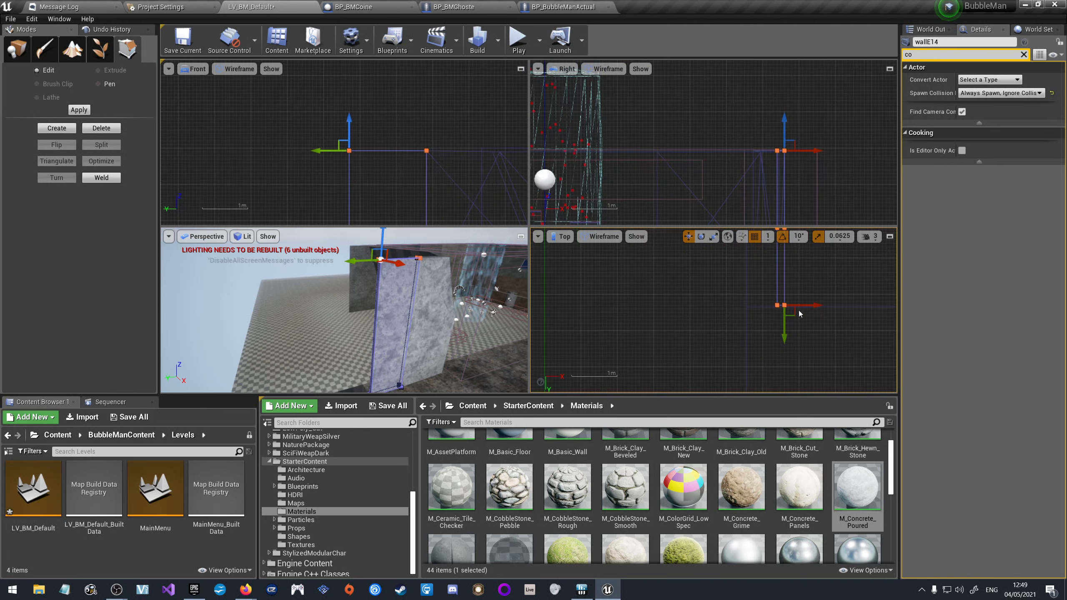
{"action": "left_click", "coordinate": [805, 316]}
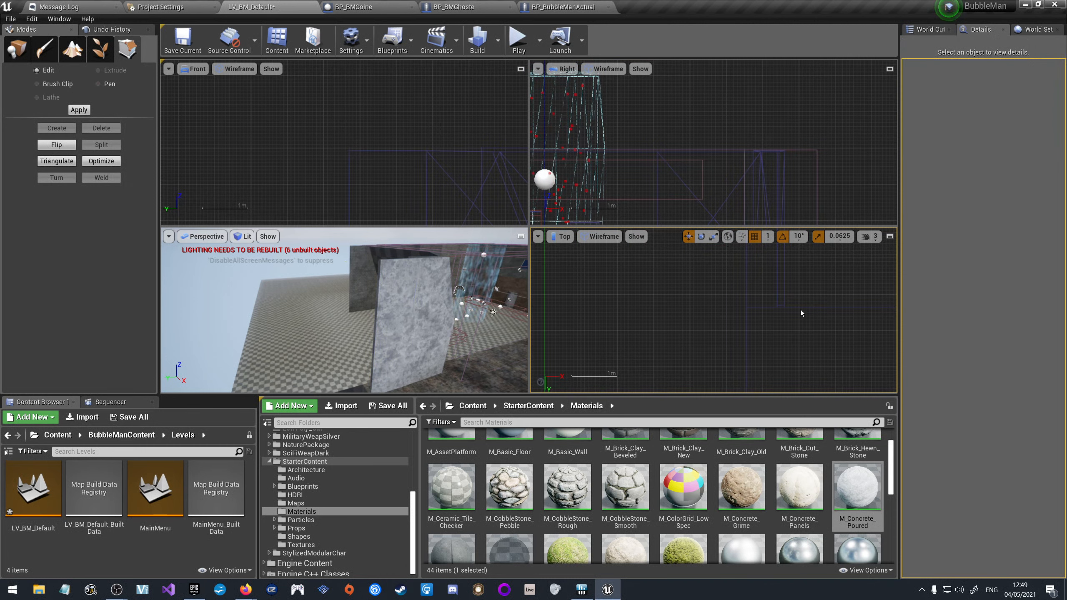
{"action": "left_click", "coordinate": [784, 309]}
{"action": "left_click", "coordinate": [811, 327]}
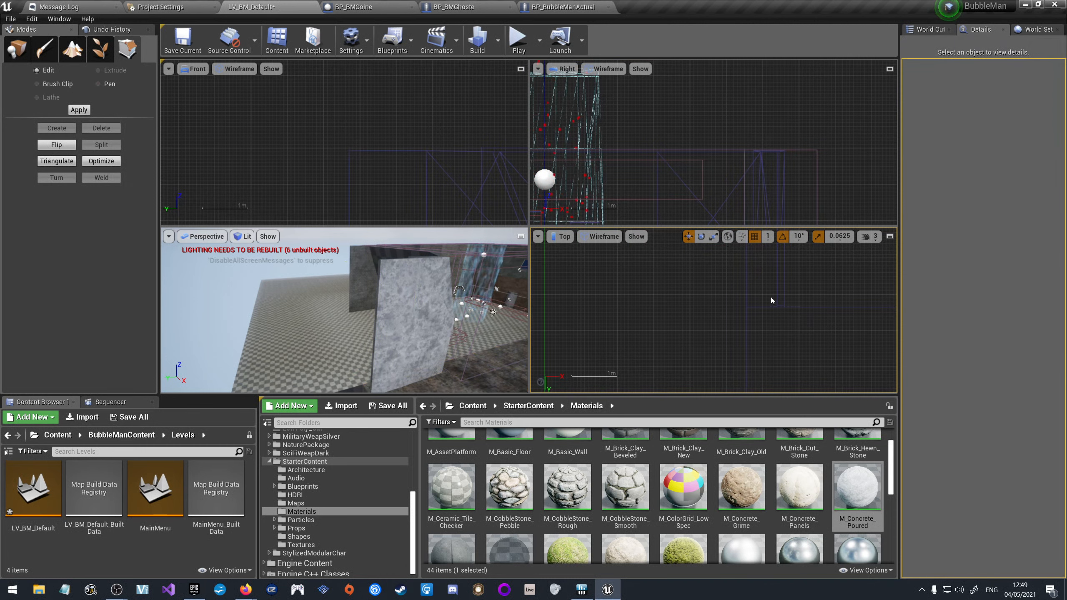
{"action": "left_click", "coordinate": [784, 305]}
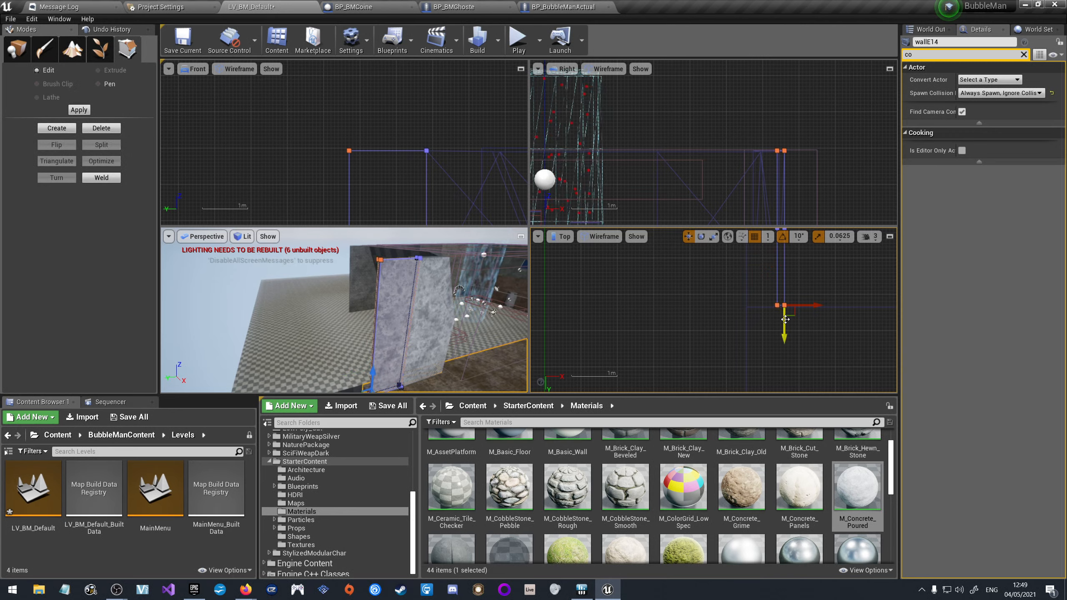
{"action": "left_click_drag", "start_coordinate": [785, 319], "coordinate": [785, 383]}
{"action": "scroll", "coordinate": [792, 345], "scroll_direction": "down", "scroll_amount": 5}
{"action": "scroll", "coordinate": [789, 333], "scroll_direction": "up", "scroll_amount": 5}
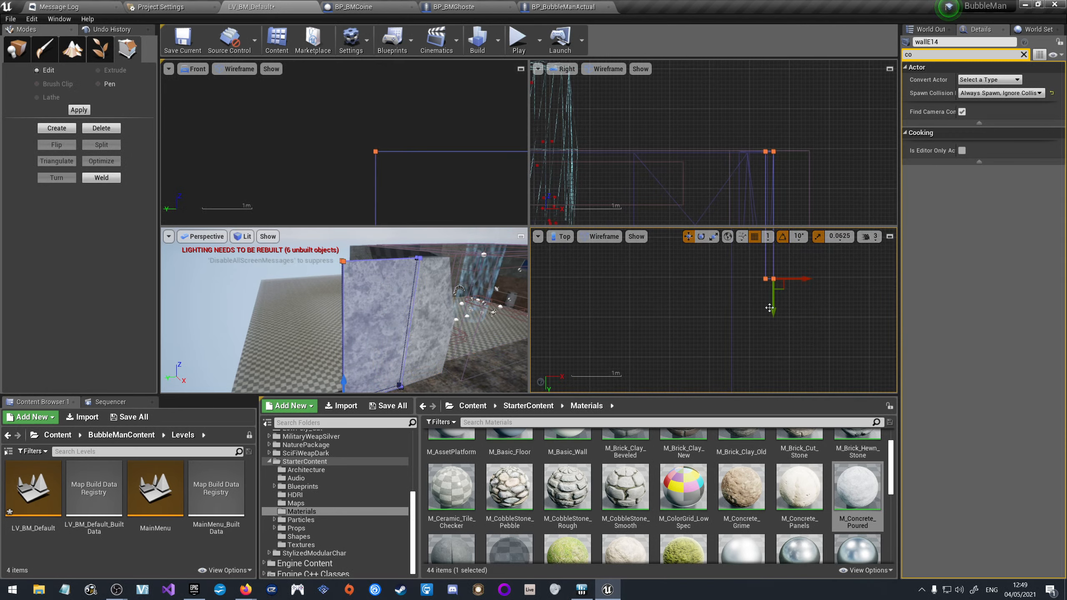
{"action": "left_click_drag", "start_coordinate": [773, 307], "coordinate": [774, 339]}
{"action": "left_click", "coordinate": [821, 285]}
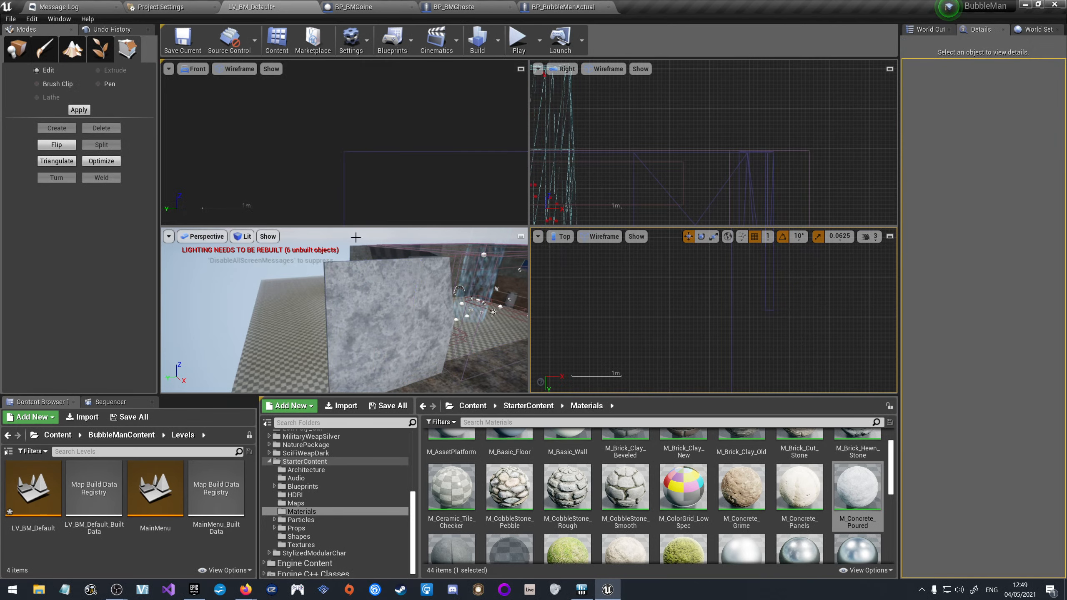
Inspect the extended corner from inside the room and save the LV_BM_Default level.
{"action": "right_click_drag", "start_coordinate": [433, 320], "coordinate": [434, 320]}
{"action": "key", "text": "d"}
{"action": "left_click", "coordinate": [177, 46]}
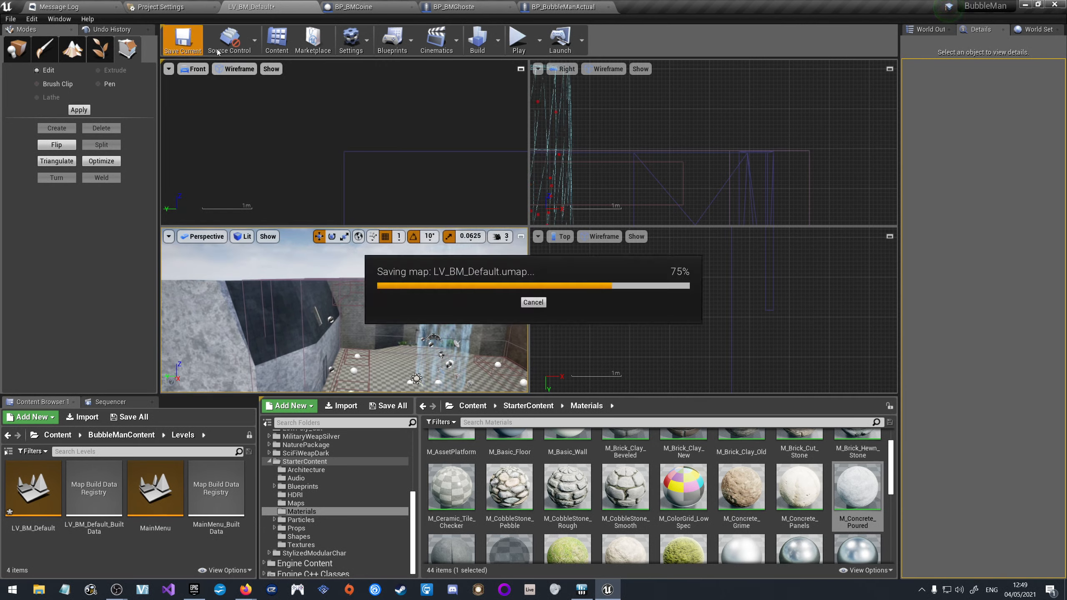
Switch the level viewport from four panes to the One Pane layout showing the perspective view.
{"action": "left_click", "coordinate": [168, 68]}
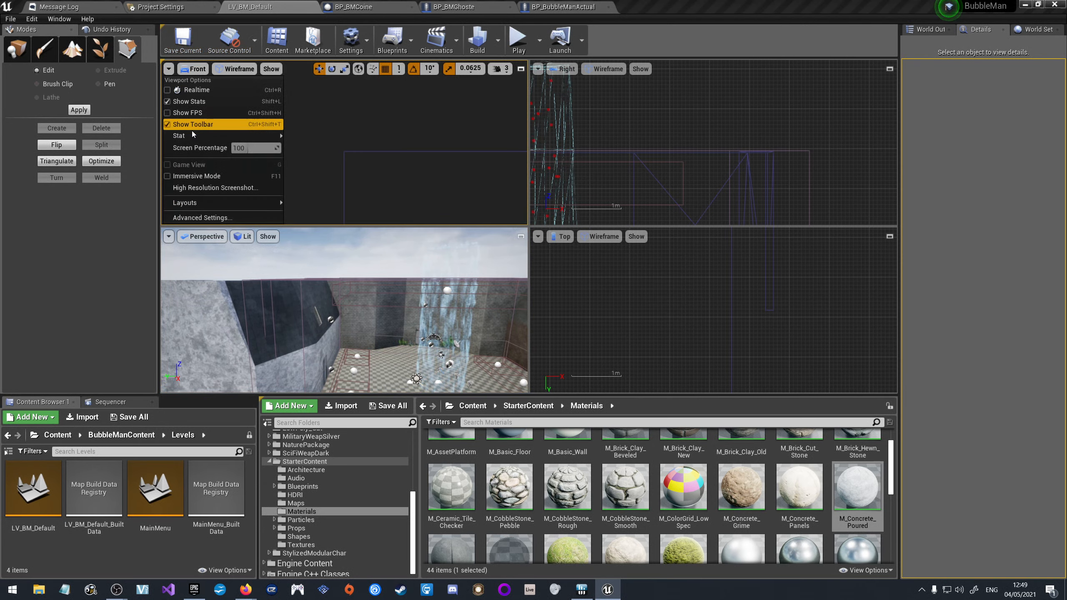
{"action": "mouse_move", "coordinate": [258, 204]}
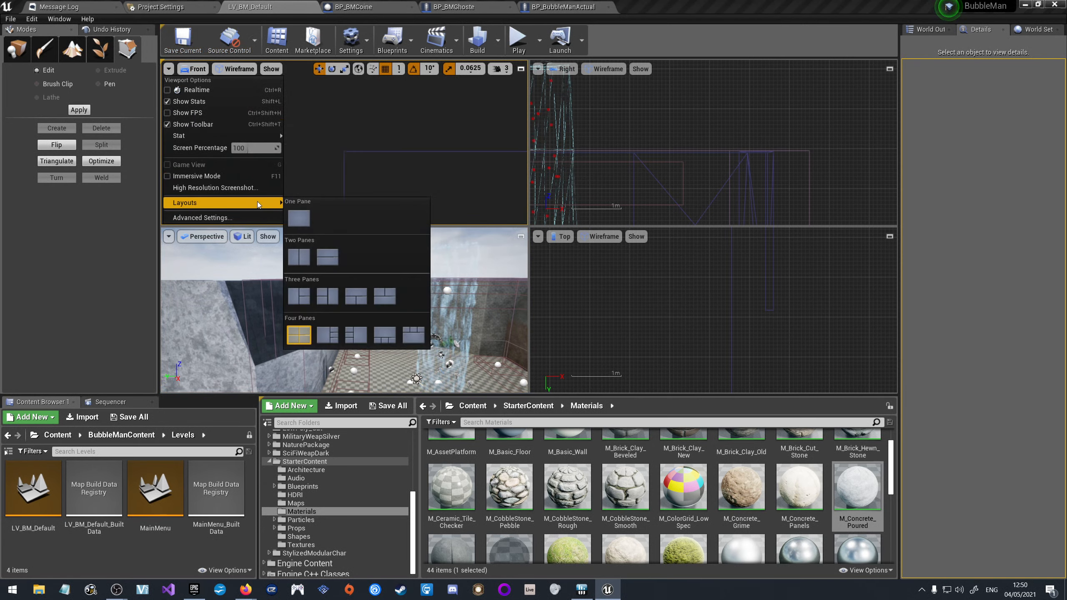
{"action": "left_click", "coordinate": [299, 217]}
{"action": "key", "text": "s"}
{"action": "right_click_drag", "start_coordinate": [468, 238], "coordinate": [515, 254]}
Play-test the level, walking the character along the new concrete wall and over to the opposite wall, and stop the session.
{"action": "left_click", "coordinate": [525, 42]}
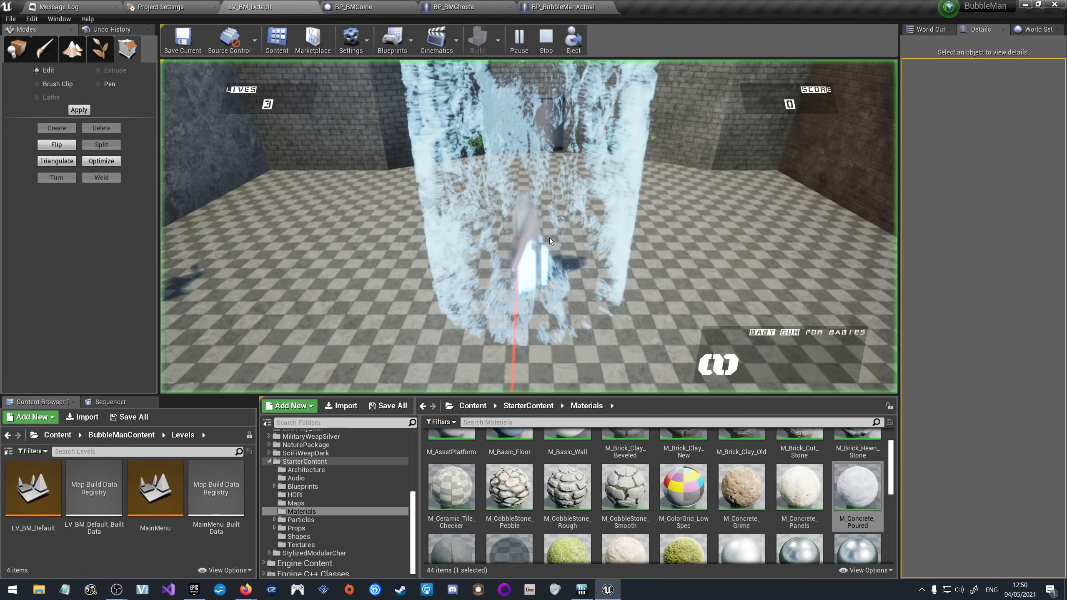
{"action": "key", "text": "a"}
{"action": "key", "text": "s"}
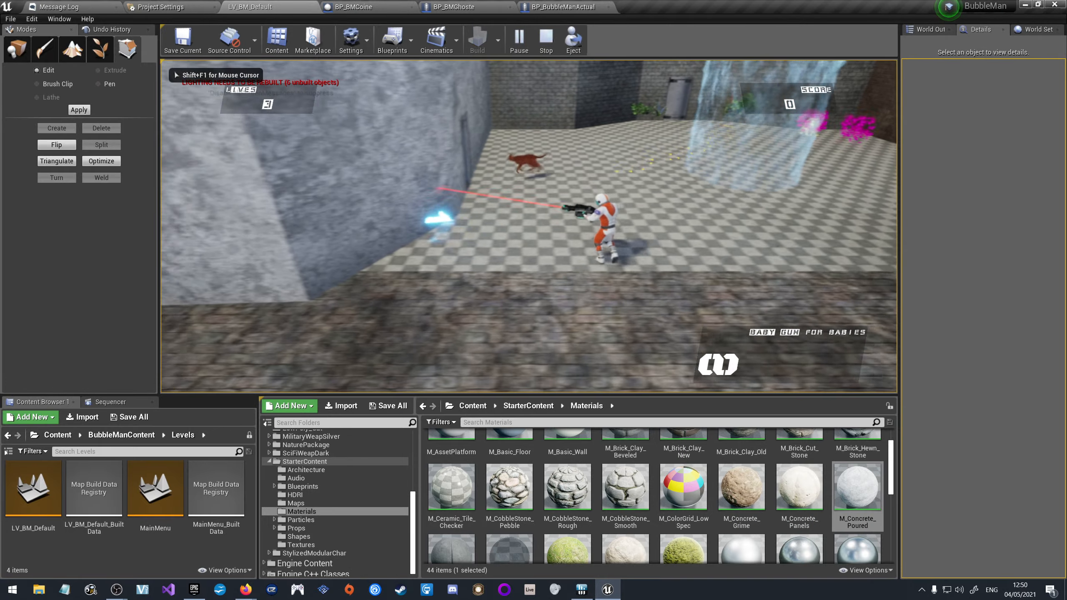
{"action": "key", "text": "w"}
{"action": "key", "text": "d"}
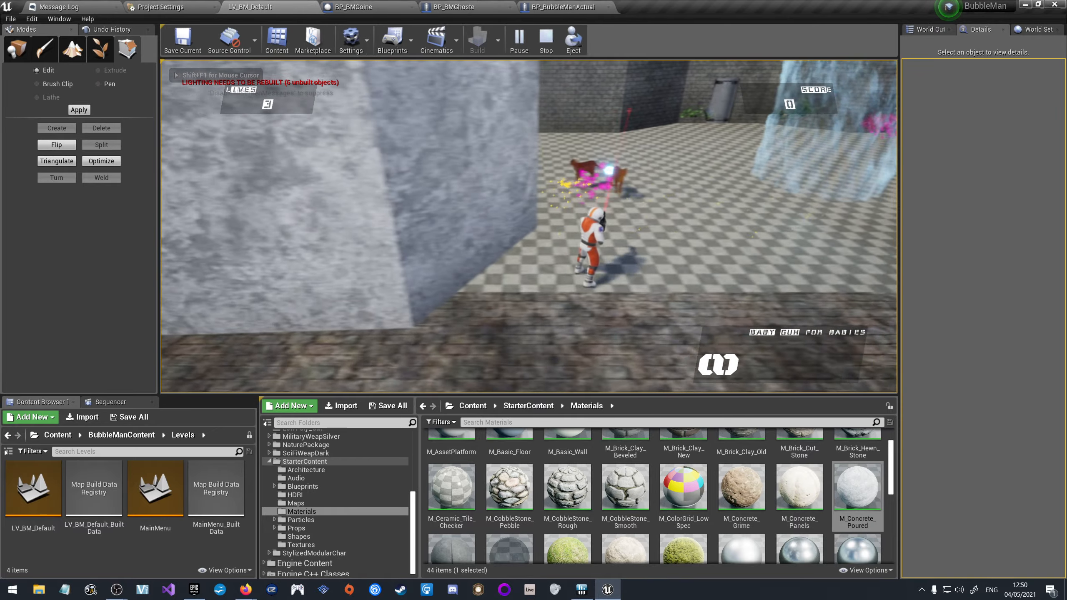
{"action": "key", "text": "d"}
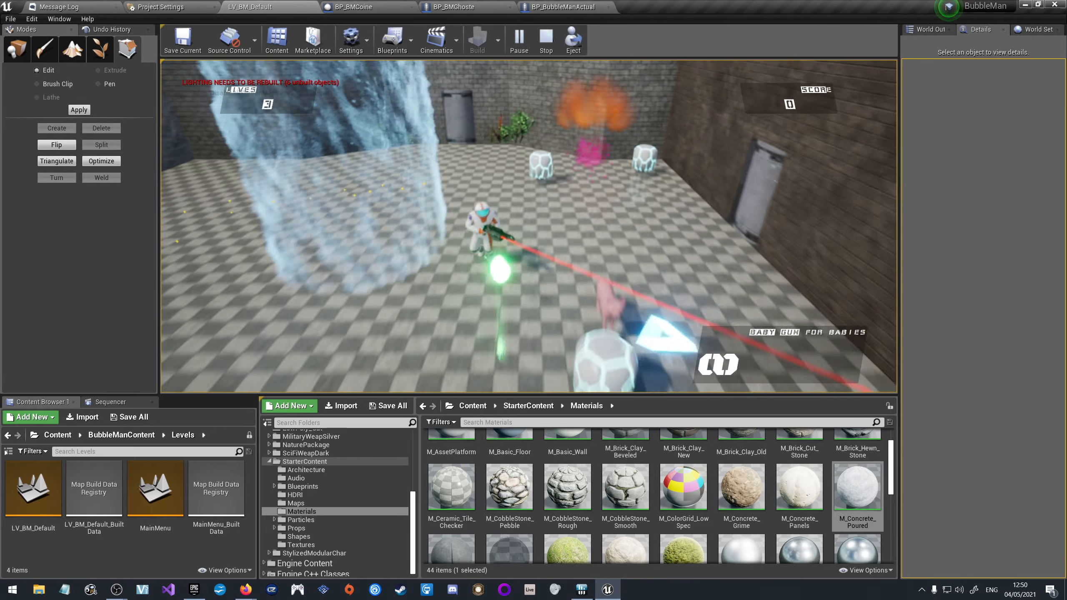
{"action": "key", "text": "s"}
{"action": "key", "text": "d"}
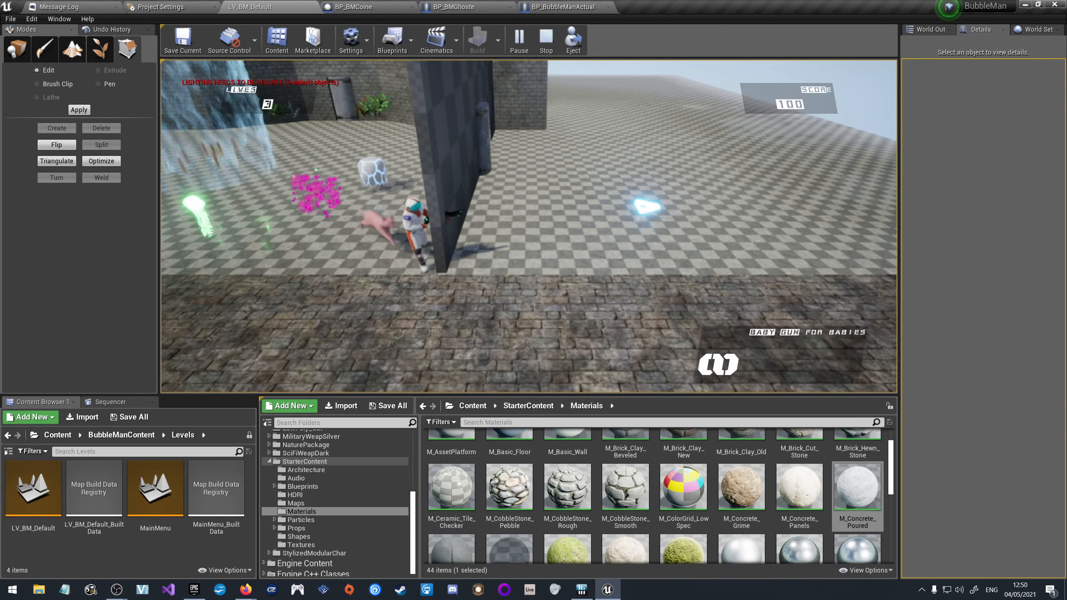
{"action": "key", "text": "Escape"}
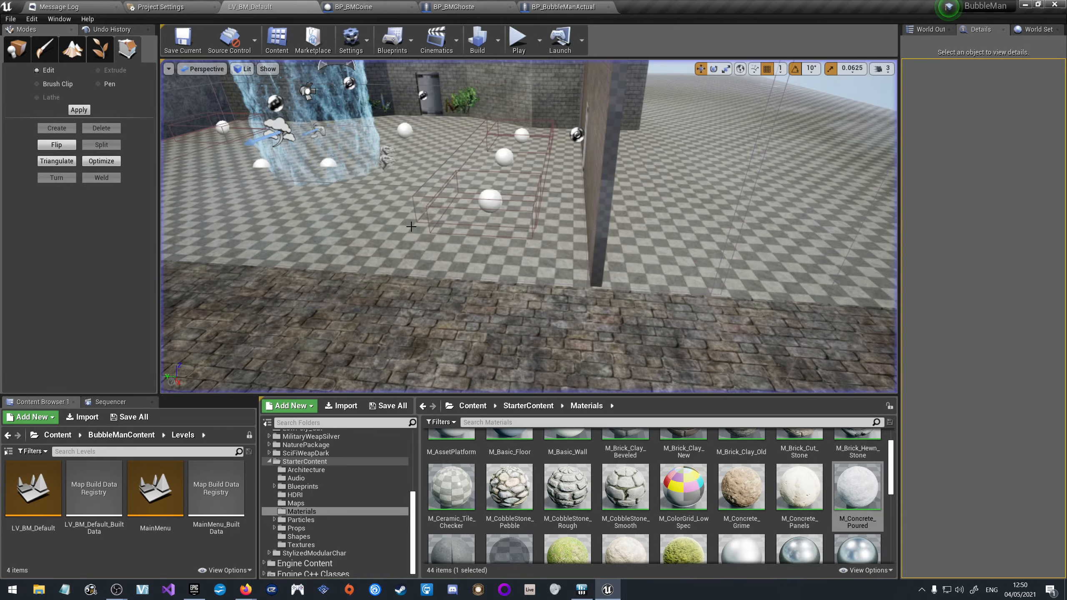
Select the FloorCourt stone floor brush outside the room and bring its open end beside the concrete wall into view.
{"action": "left_click", "coordinate": [351, 298]}
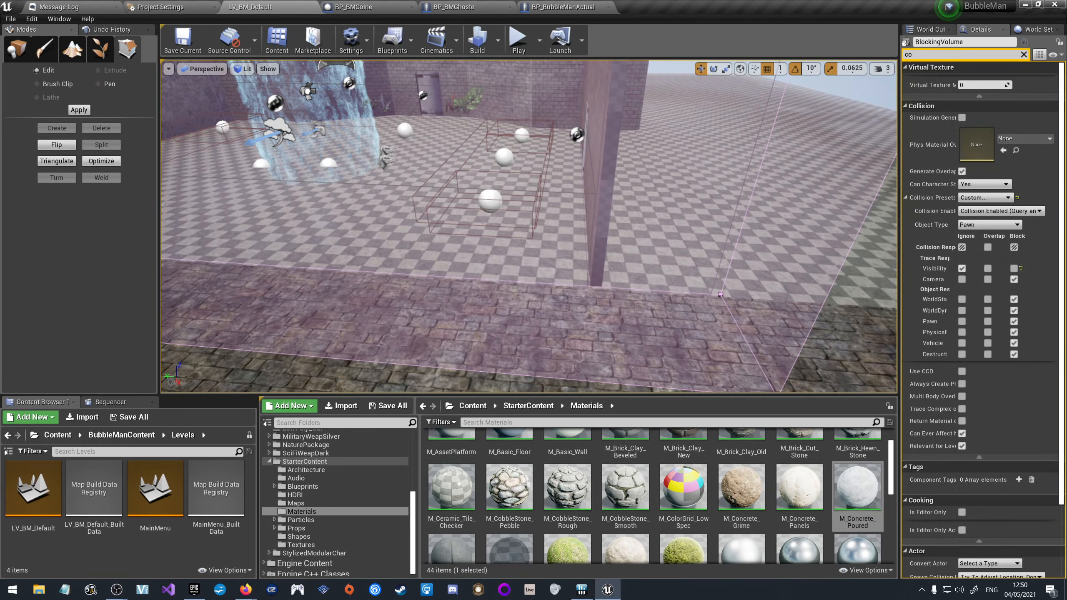
{"action": "left_click", "coordinate": [420, 324]}
{"action": "right_click_drag", "start_coordinate": [420, 324], "coordinate": [496, 362]}
{"action": "key", "text": "a"}
{"action": "key", "text": "s"}
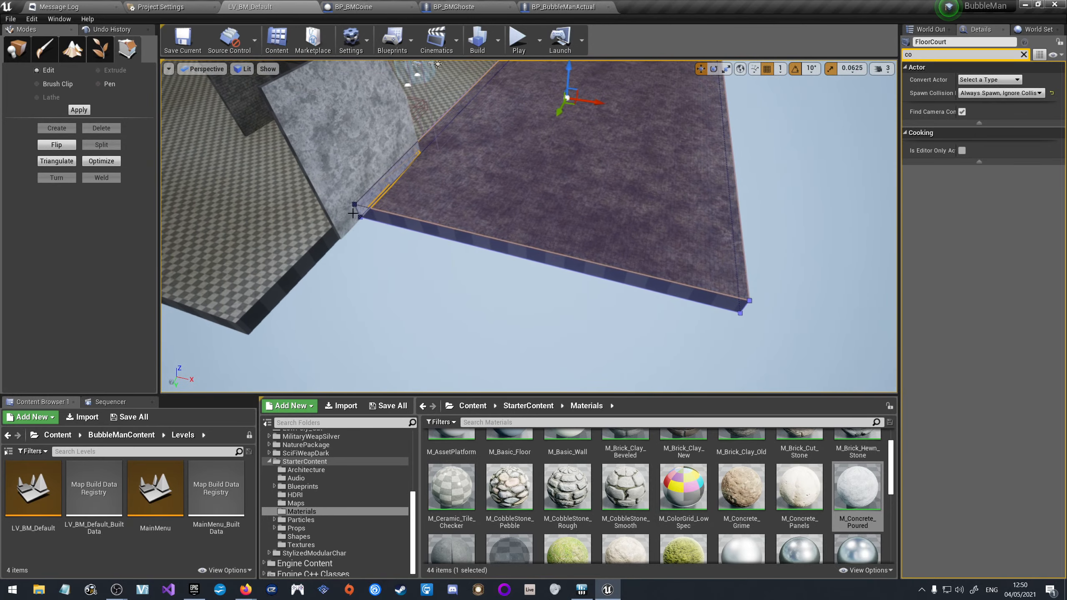
{"action": "mouse_move", "coordinate": [353, 213]}
{"action": "right_mouse_down"}
{"action": "mouse_move", "coordinate": [387, 213]}
{"action": "mouse_move", "coordinate": [360, 212]}
{"action": "right_mouse_up"}
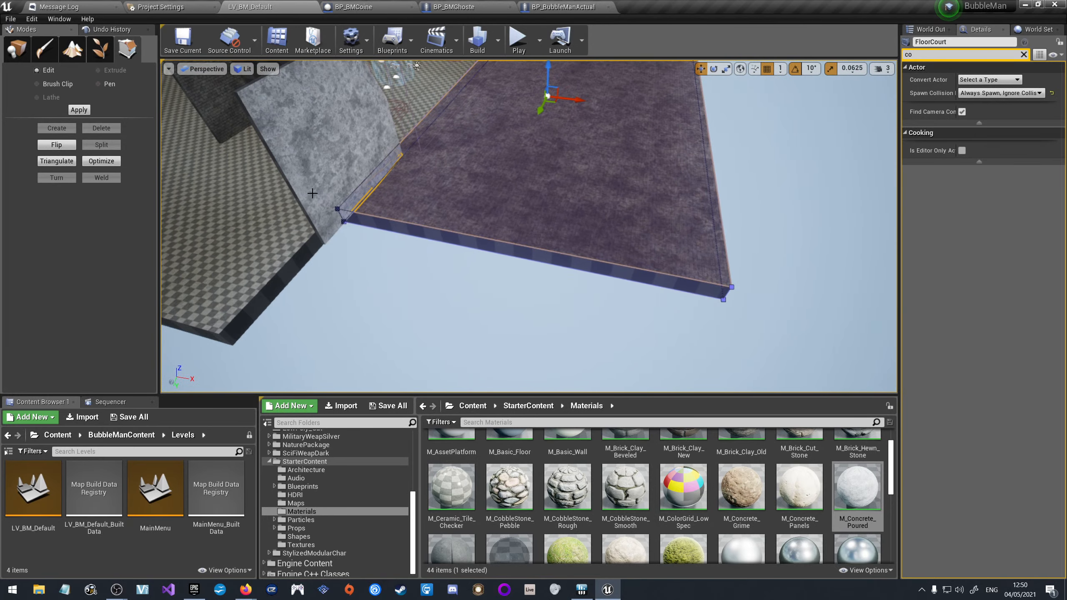
Try to pull the end corner vertices of the FloorCourt brush outward along Y, and undo the move.
{"action": "left_click", "coordinate": [336, 207]}
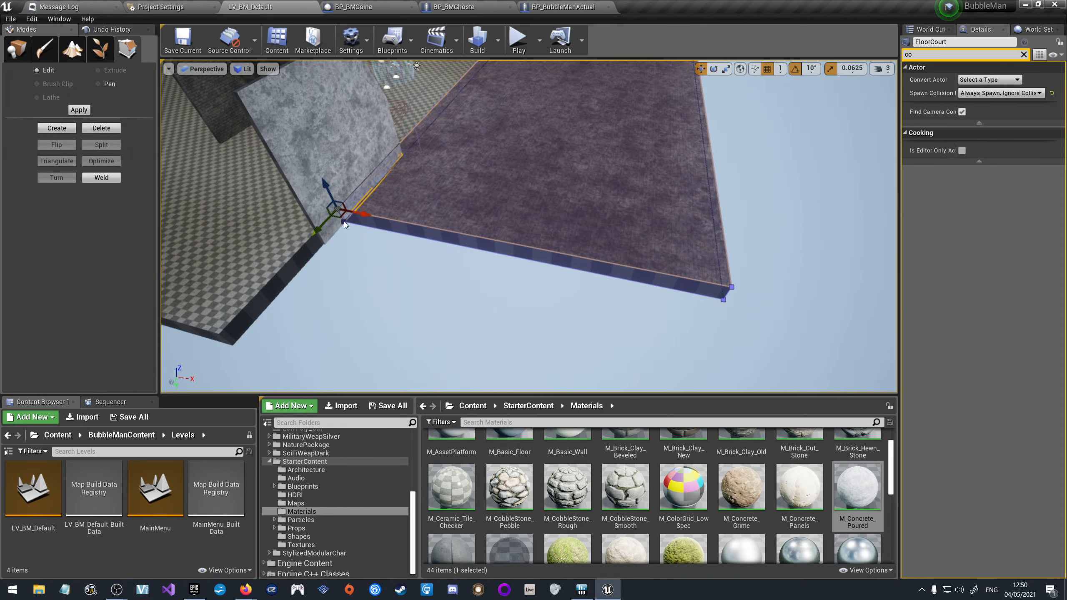
{"action": "left_click", "coordinate": [730, 287]}
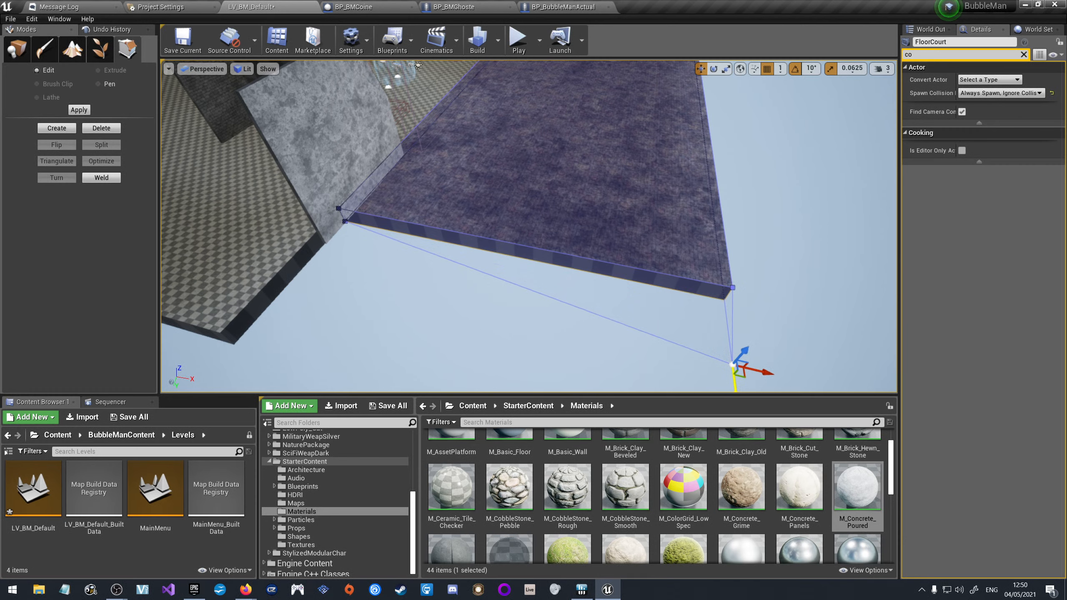
{"action": "key", "text": "ctrl+z"}
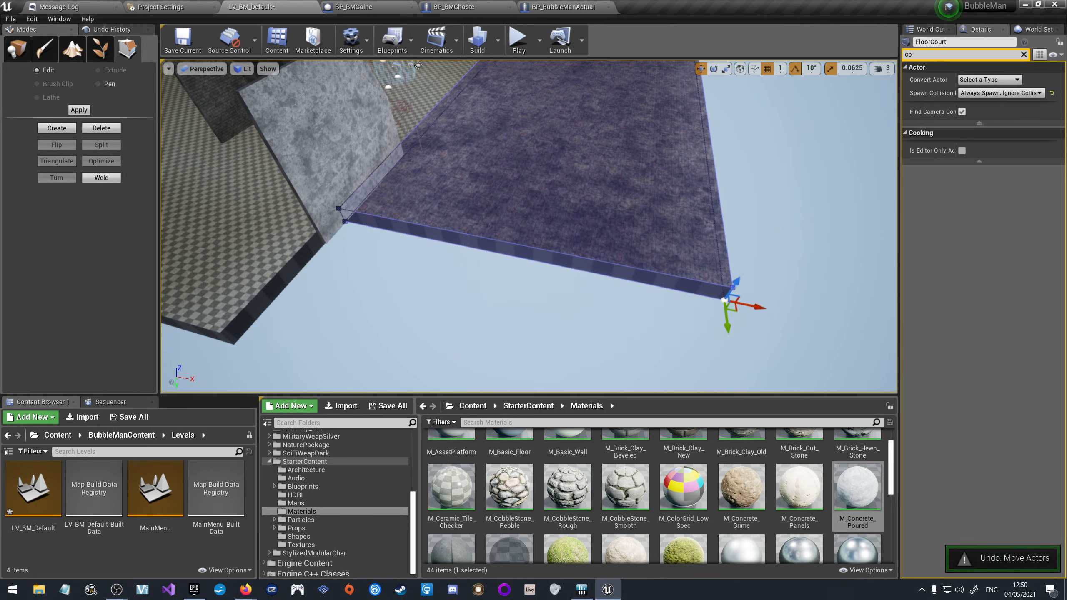
Lengthen the FloorCourt floor by moving all four vertices of its open end outward along Y, and save the level.
{"action": "left_click", "coordinate": [454, 264]}
{"action": "left_click", "coordinate": [381, 222]}
{"action": "left_click", "coordinate": [339, 206]}
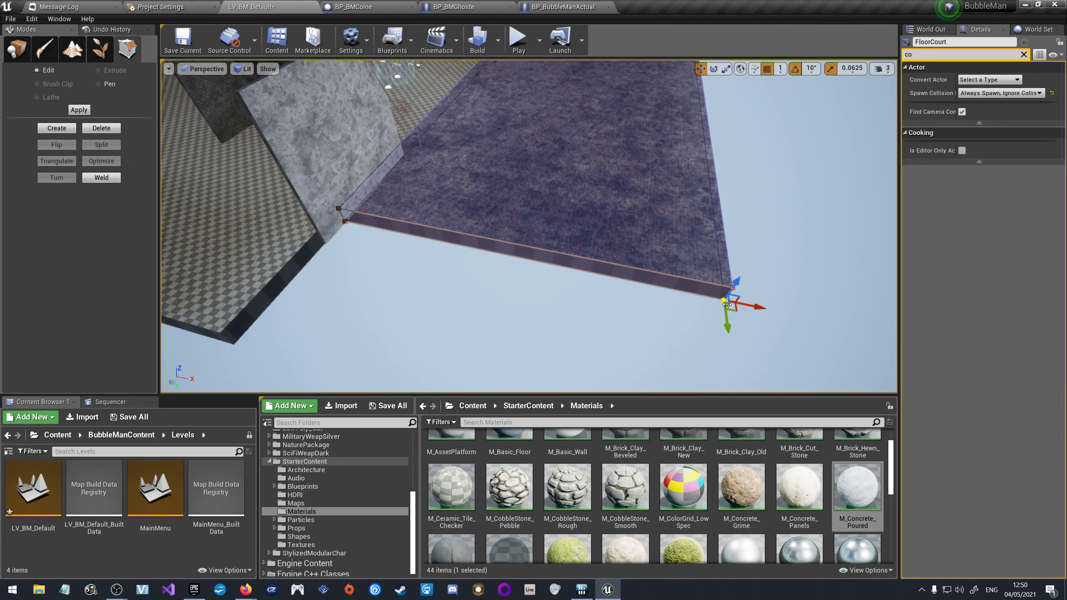
{"action": "left_click_drag", "start_coordinate": [727, 328], "coordinate": [737, 412]}
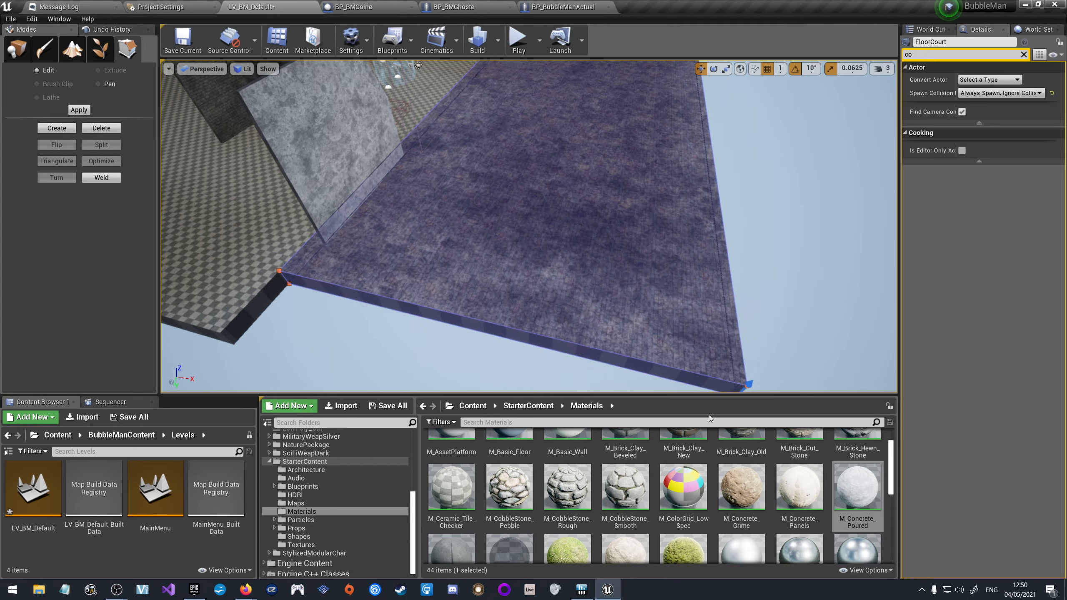
{"action": "left_click", "coordinate": [790, 223]}
{"action": "right_click_drag", "start_coordinate": [790, 223], "coordinate": [764, 166]}
{"action": "left_click", "coordinate": [184, 41]}
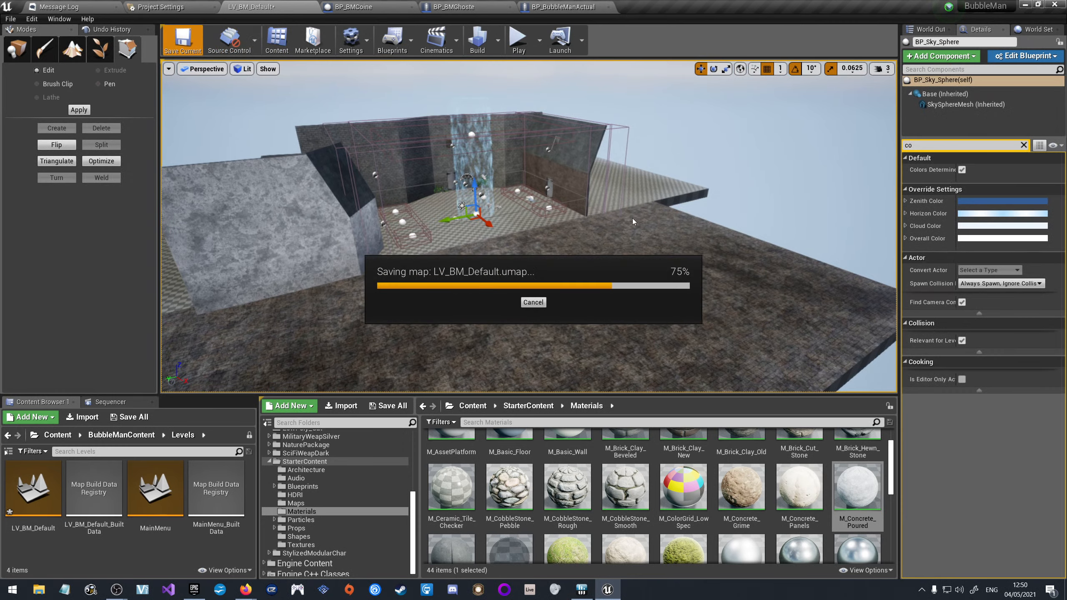
Extend the same open end of the FloorCourt floor farther out along Y, and deselect the brush.
{"action": "right_click_drag", "start_coordinate": [718, 218], "coordinate": [657, 229]}
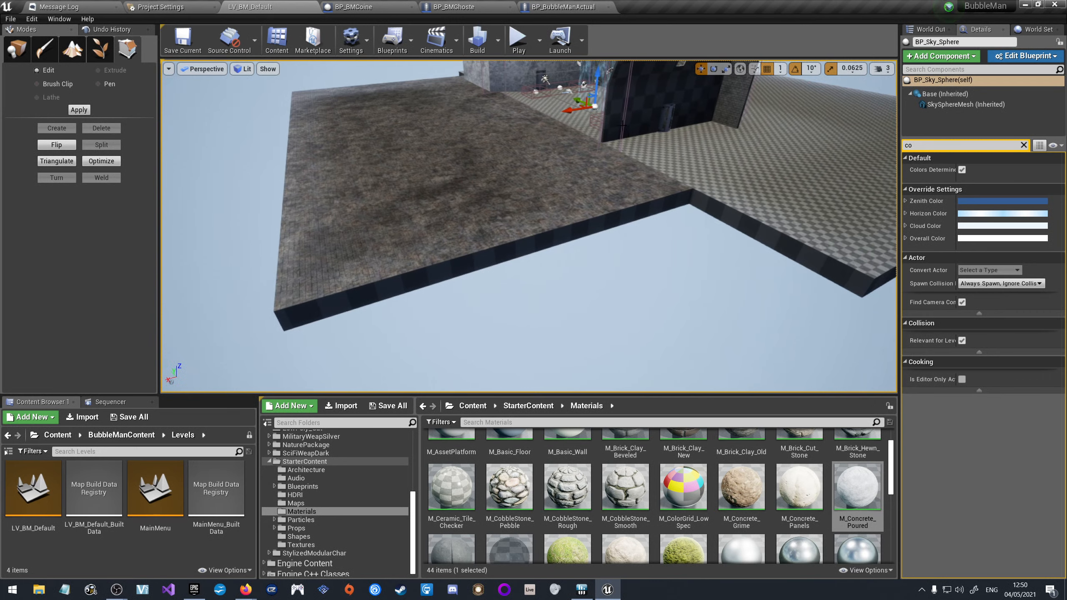
{"action": "left_click", "coordinate": [584, 206]}
{"action": "left_click", "coordinate": [689, 203]}
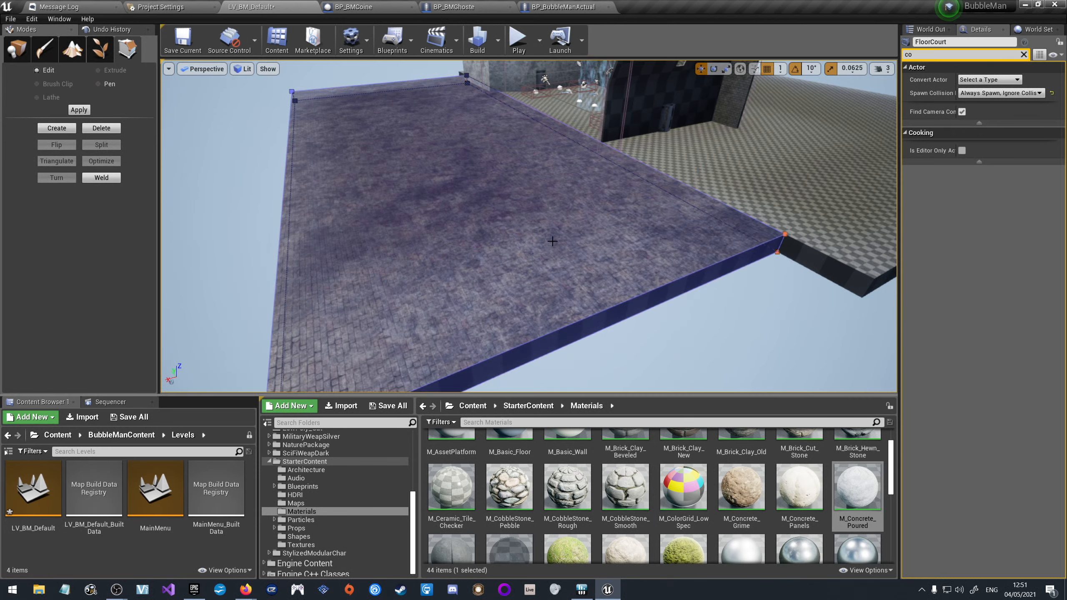
{"action": "right_click_drag", "start_coordinate": [552, 241], "coordinate": [576, 226]}
{"action": "left_click", "coordinate": [602, 249]}
Inspect the lengthened floor and the room's walls from the open side to see where walls are missing.
{"action": "key", "text": "w"}
{"action": "key", "text": "s"}
{"action": "key", "text": "w"}
{"action": "key", "text": "d"}
{"action": "key", "text": "a"}
{"action": "key", "text": "d"}
{"action": "key", "text": "s"}
{"action": "key", "text": "s"}
{"action": "key", "text": "d"}
{"action": "key", "text": "a"}
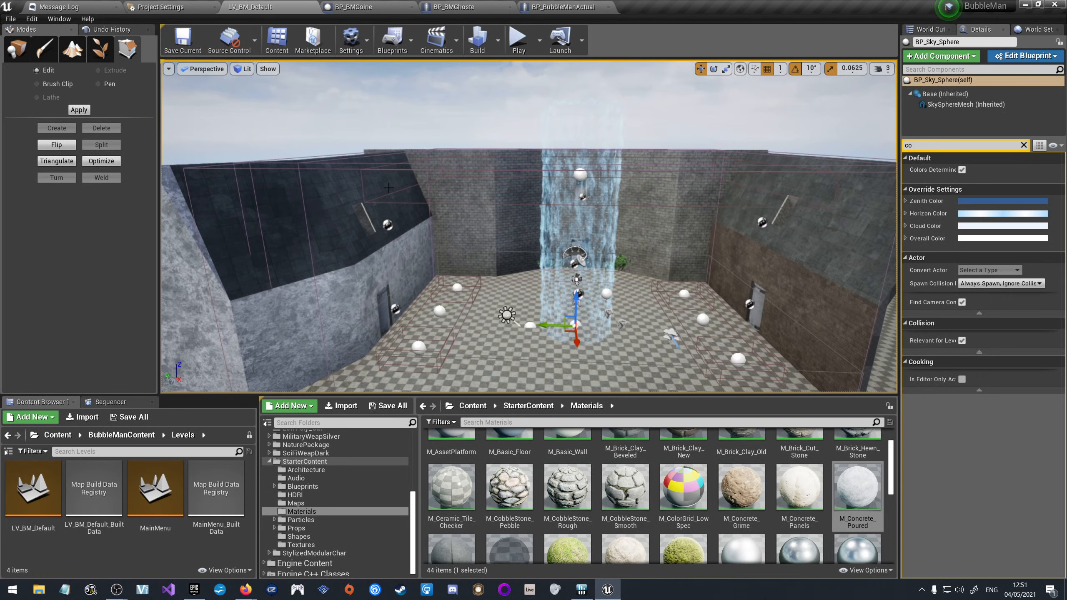
{"action": "right_click_drag", "start_coordinate": [569, 275], "coordinate": [577, 255]}
Duplicate the brick wall brush wallE6 and place the copy at the open end of the brown wall, adjusting it along X.
{"action": "left_click", "coordinate": [637, 247]}
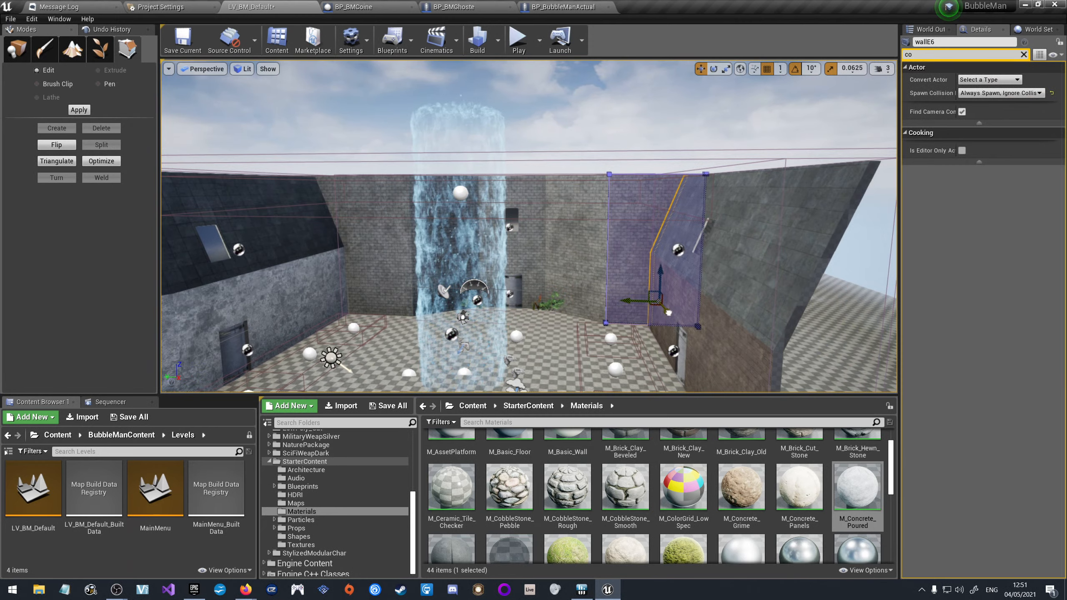
{"action": "left_click_drag", "start_coordinate": [669, 312], "coordinate": [788, 460], "text": "alt"}
{"action": "right_click_drag", "start_coordinate": [623, 302], "coordinate": [676, 305]}
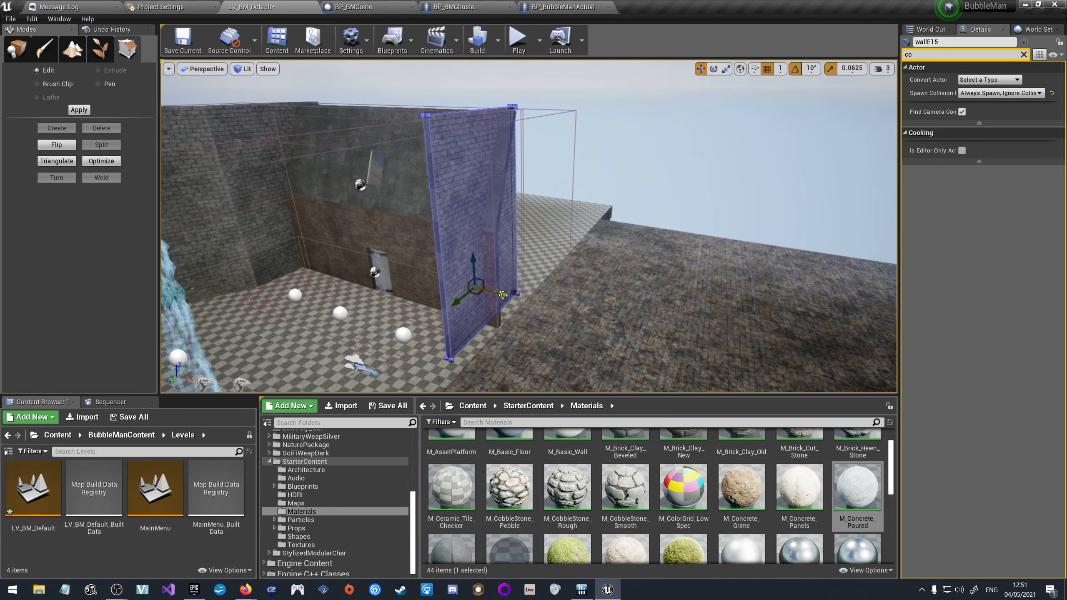
{"action": "left_click_drag", "start_coordinate": [503, 295], "coordinate": [521, 296]}
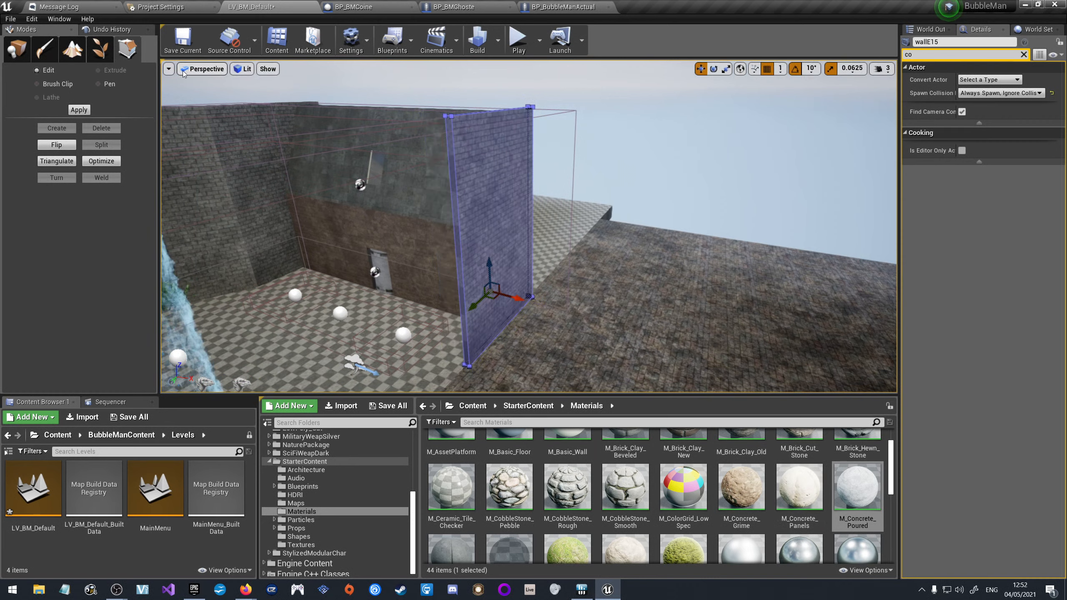
Switch the level viewport to the Four Panes layout and frame the new brick wall in the Top view.
{"action": "left_click", "coordinate": [169, 69]}
{"action": "left_click", "coordinate": [168, 69]}
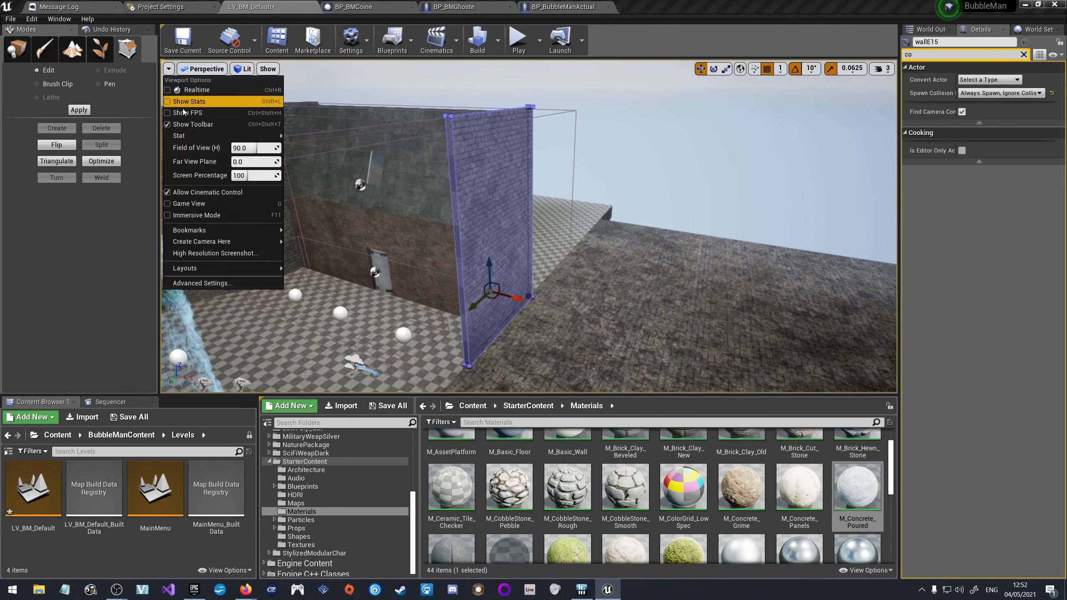
{"action": "mouse_move", "coordinate": [237, 267]}
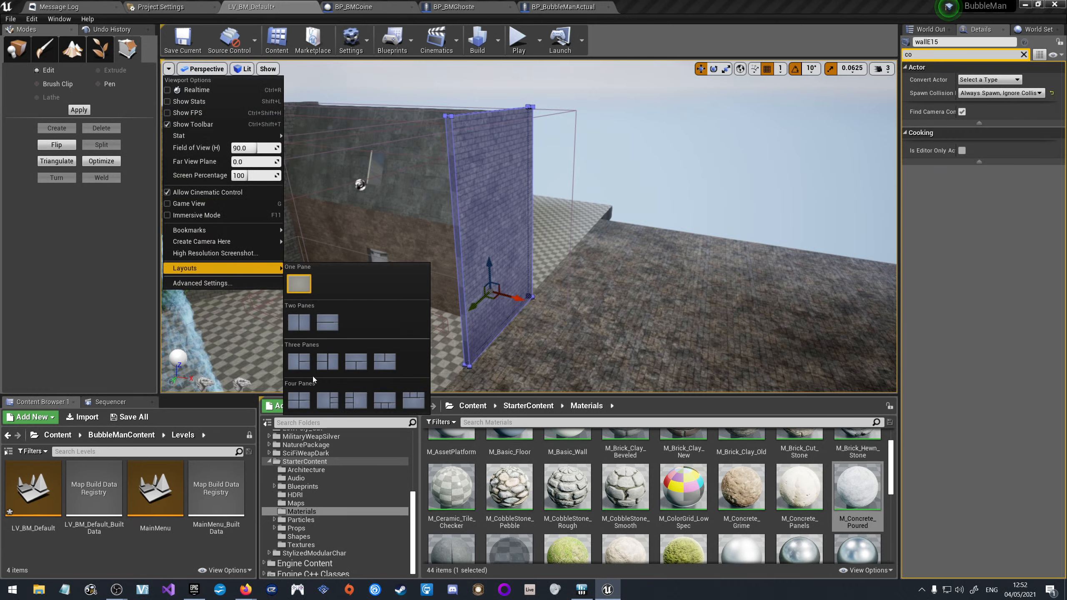
{"action": "left_click", "coordinate": [299, 400]}
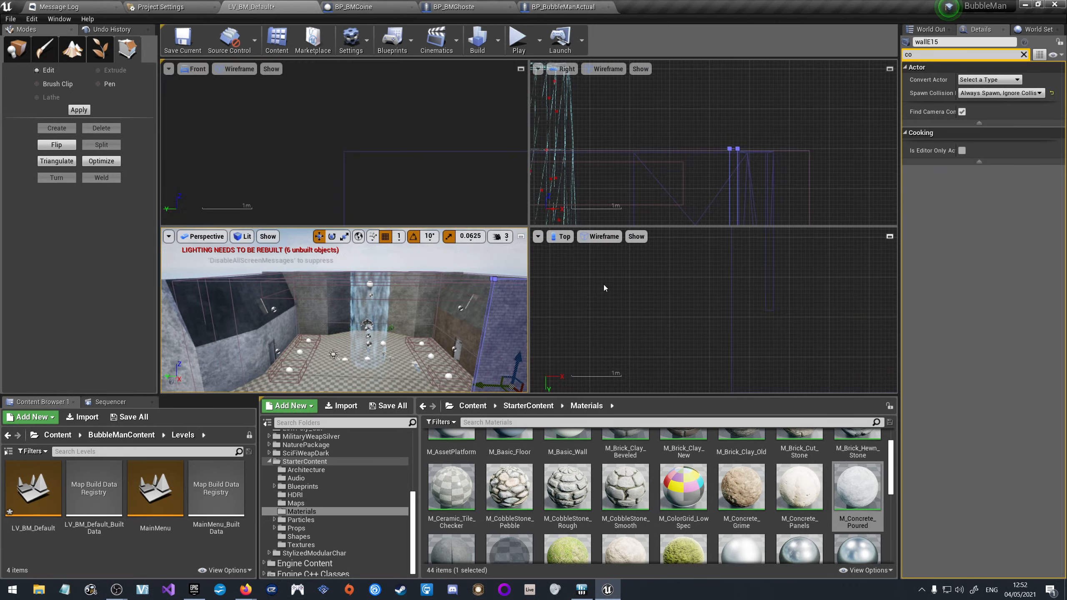
{"action": "scroll", "coordinate": [429, 133], "scroll_direction": "down", "scroll_amount": 5}
{"action": "scroll", "coordinate": [716, 289], "scroll_direction": "down", "scroll_amount": 5}
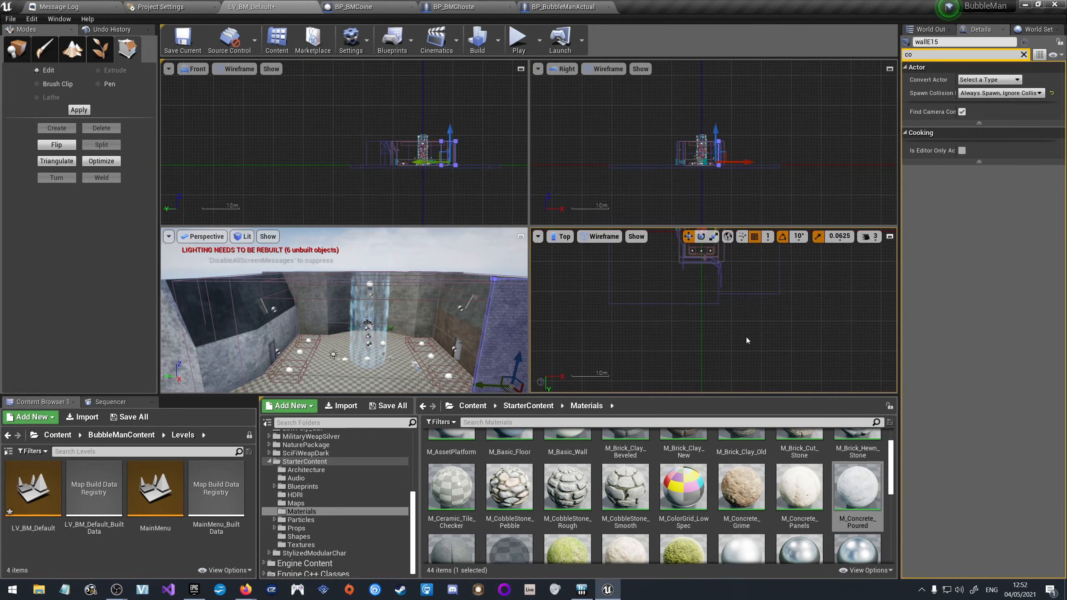
{"action": "scroll", "coordinate": [739, 279], "scroll_direction": "up", "scroll_amount": 10}
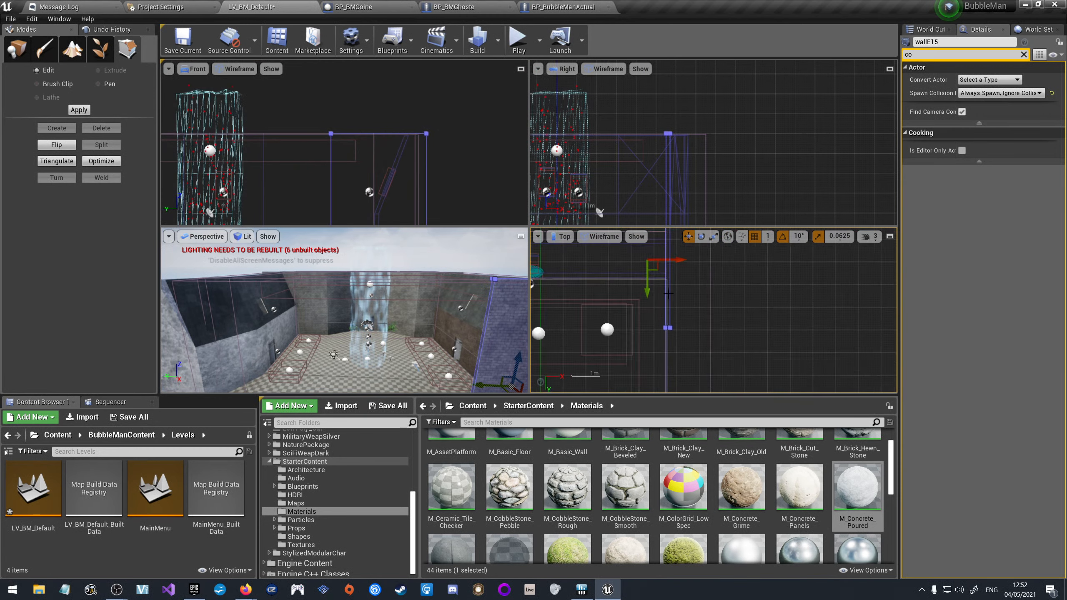
Select the new brick wall's room-side end vertices in the Top view and move them toward the adjoining wall's corner.
{"action": "mouse_move", "coordinate": [654, 352]}
{"action": "left_mouse_down"}
{"action": "mouse_move", "coordinate": [690, 373]}
{"action": "mouse_move", "coordinate": [681, 272]}
{"action": "left_mouse_up"}
{"action": "scroll", "coordinate": [670, 255], "scroll_direction": "up", "scroll_amount": 6}
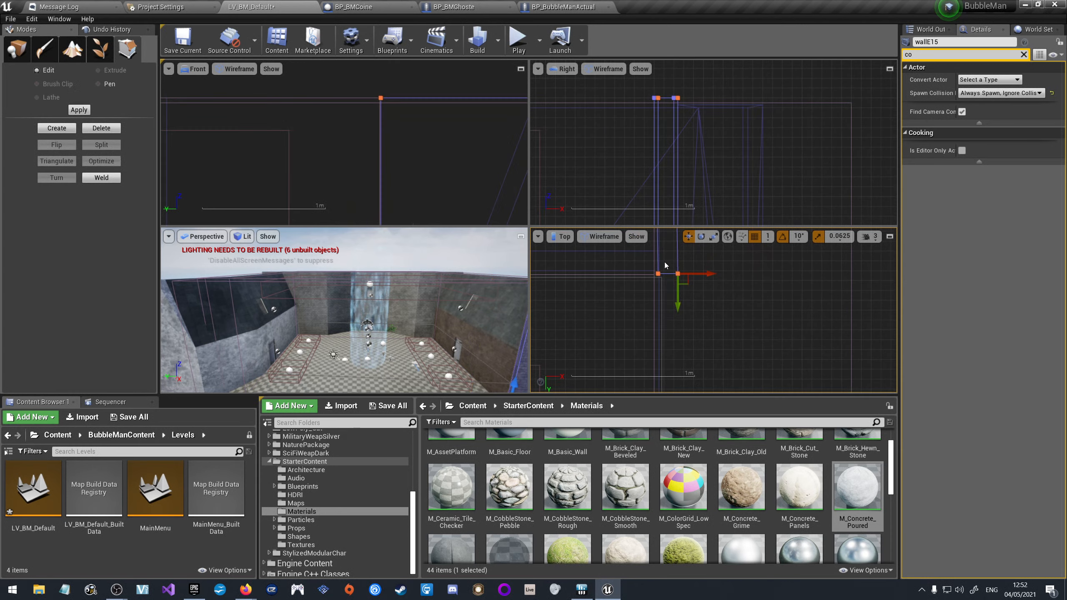
{"action": "scroll", "coordinate": [665, 265], "scroll_direction": "up", "scroll_amount": 5}
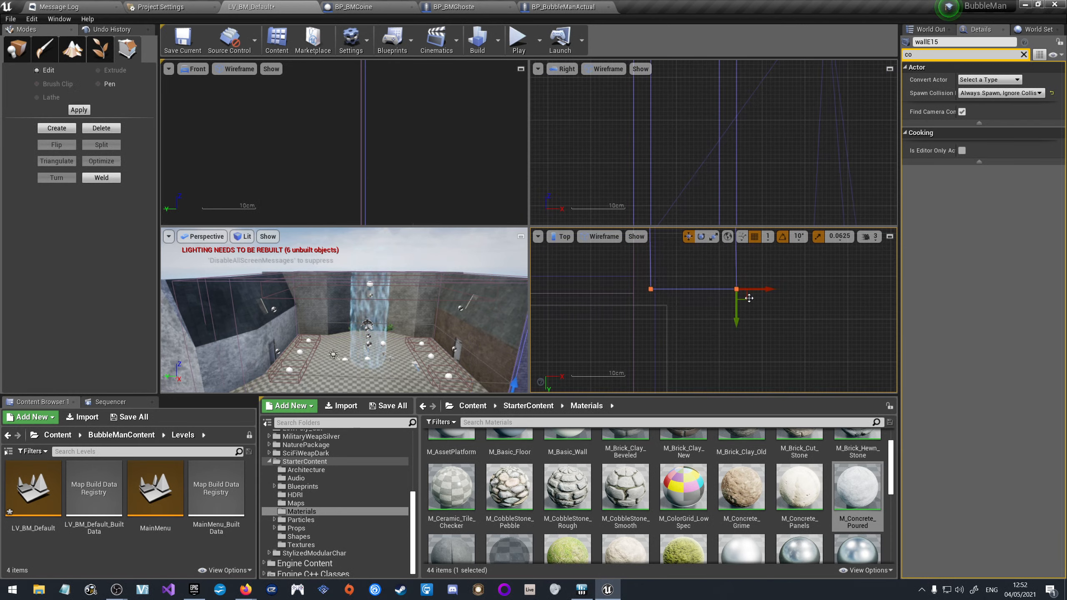
{"action": "left_click_drag", "start_coordinate": [749, 298], "coordinate": [734, 302]}
{"action": "scroll", "coordinate": [518, 332], "scroll_direction": "down", "scroll_amount": 5}
{"action": "scroll", "coordinate": [534, 350], "scroll_direction": "up", "scroll_amount": 4}
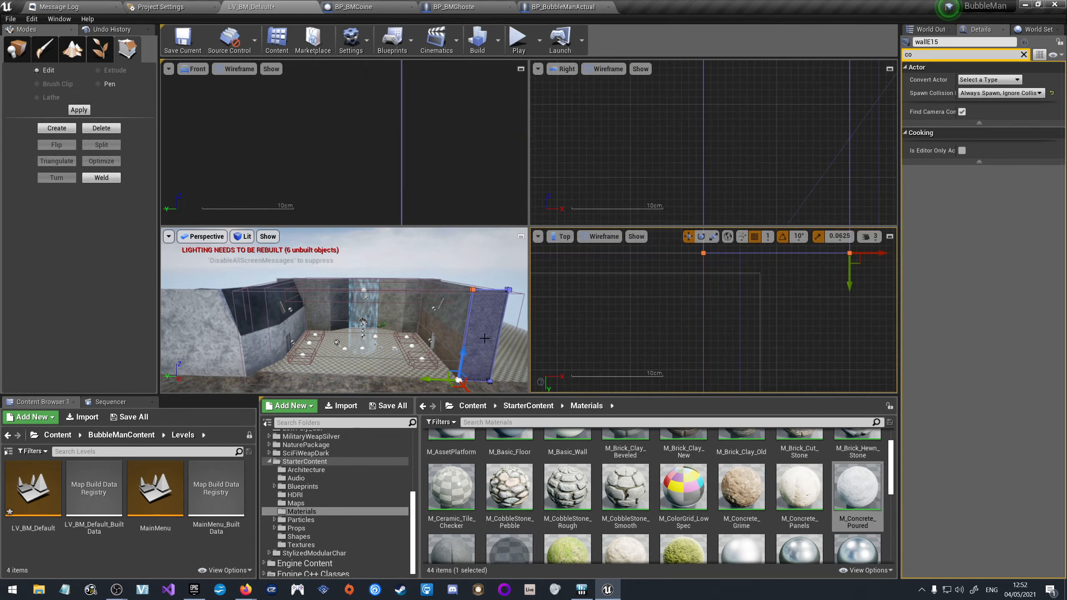
Check the corner seam up close and nudge the room-side end vertices along X until flush with the adjoining wall.
{"action": "scroll", "coordinate": [515, 340], "scroll_direction": "up", "scroll_amount": 5}
{"action": "right_click_drag", "start_coordinate": [495, 332], "coordinate": [574, 334]}
{"action": "key", "text": "w"}
{"action": "key", "text": "w"}
{"action": "right_click_drag", "start_coordinate": [344, 311], "coordinate": [403, 317]}
{"action": "key", "text": "w"}
{"action": "key", "text": "w"}
{"action": "key", "text": "s"}
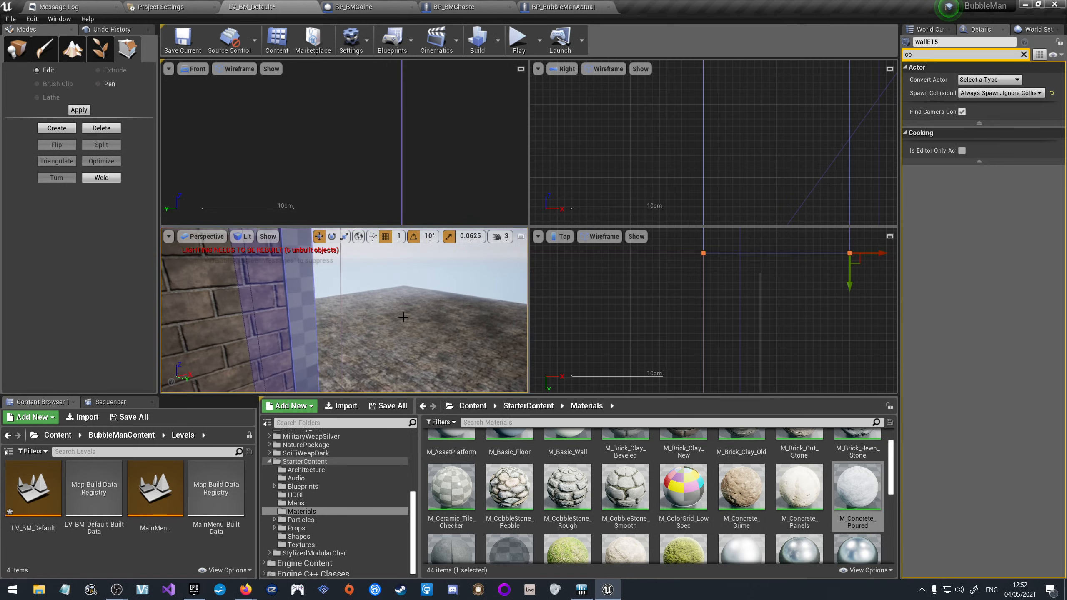
{"action": "right_click_drag", "start_coordinate": [774, 321], "coordinate": [786, 322]}
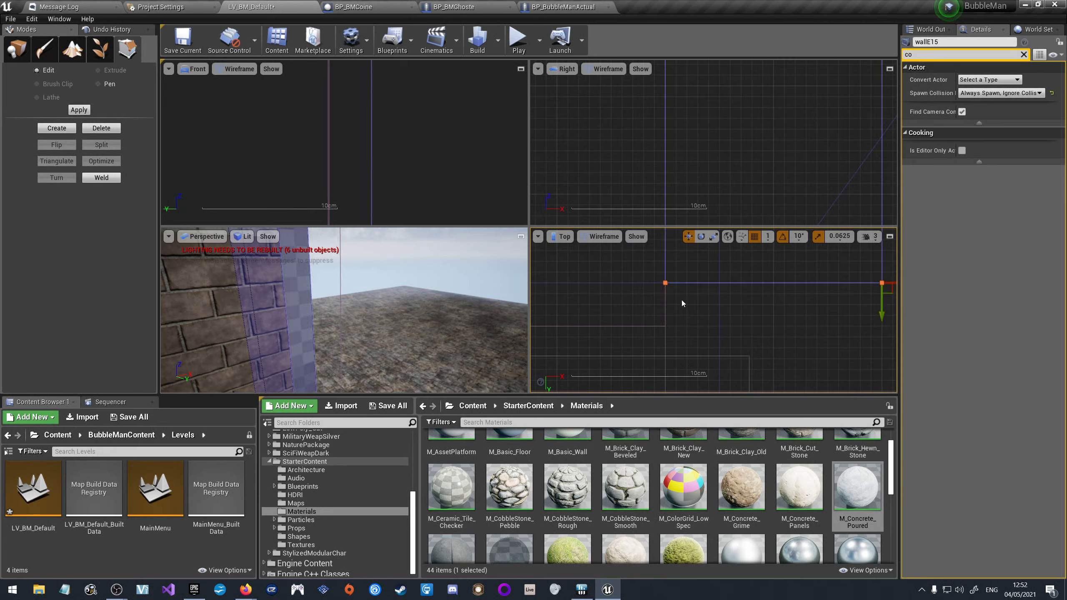
{"action": "right_click_drag", "start_coordinate": [701, 295], "coordinate": [813, 300]}
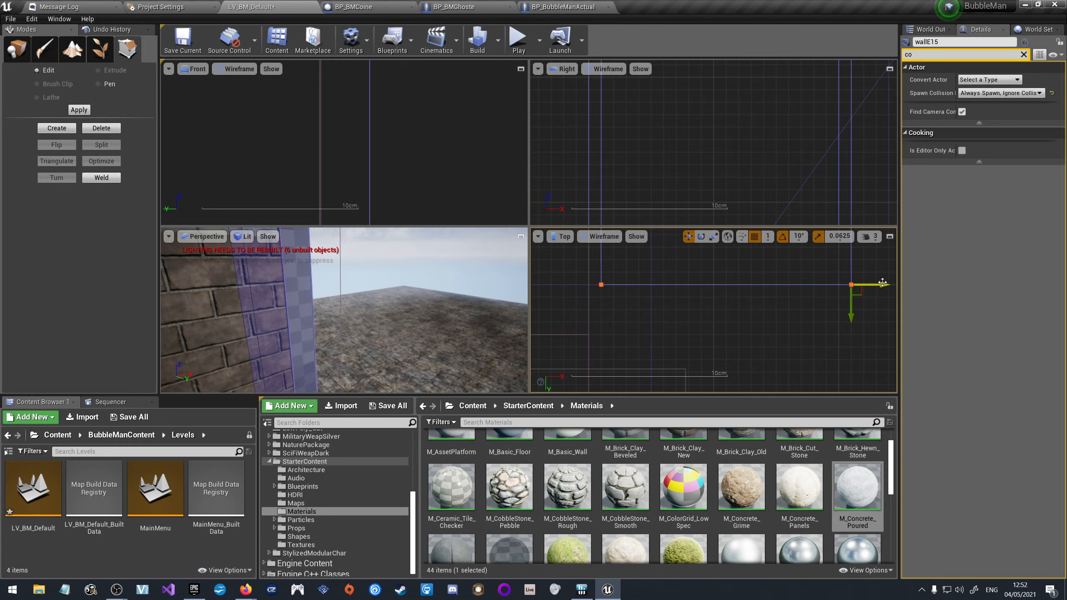
{"action": "right_click_drag", "start_coordinate": [350, 251], "coordinate": [275, 251]}
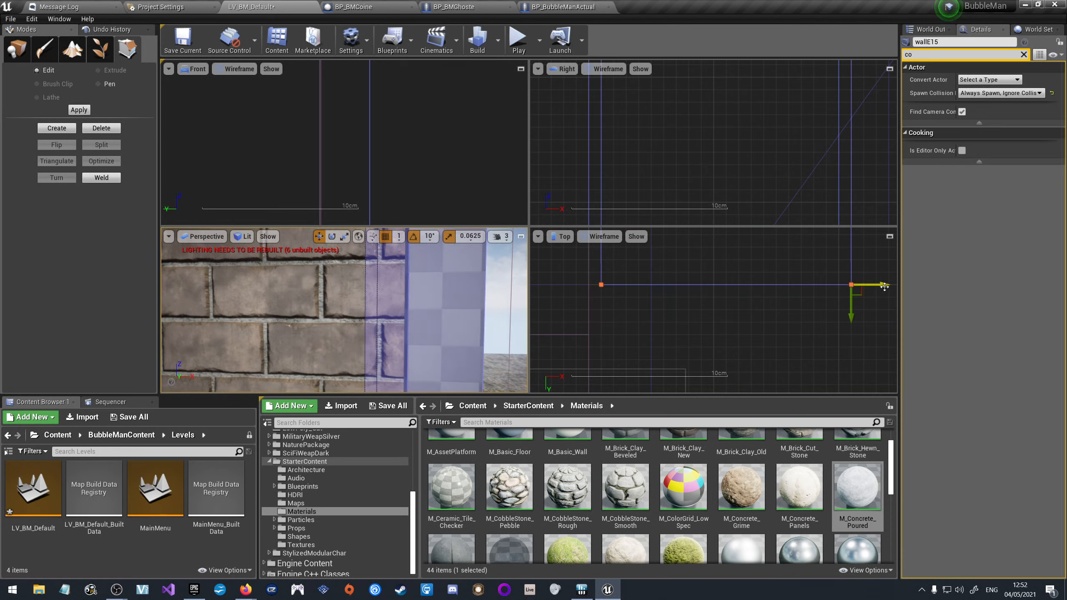
{"action": "left_click_drag", "start_coordinate": [884, 287], "coordinate": [875, 286]}
Lengthen the new brick wall by moving only its opposite end vertices outward along Y, away from the room, in the Top view.
{"action": "scroll", "coordinate": [373, 312], "scroll_direction": "down", "scroll_amount": 5}
{"action": "right_click_drag", "start_coordinate": [374, 312], "coordinate": [231, 311]}
{"action": "scroll", "coordinate": [825, 335], "scroll_direction": "down", "scroll_amount": 4}
{"action": "scroll", "coordinate": [810, 348], "scroll_direction": "down", "scroll_amount": 8}
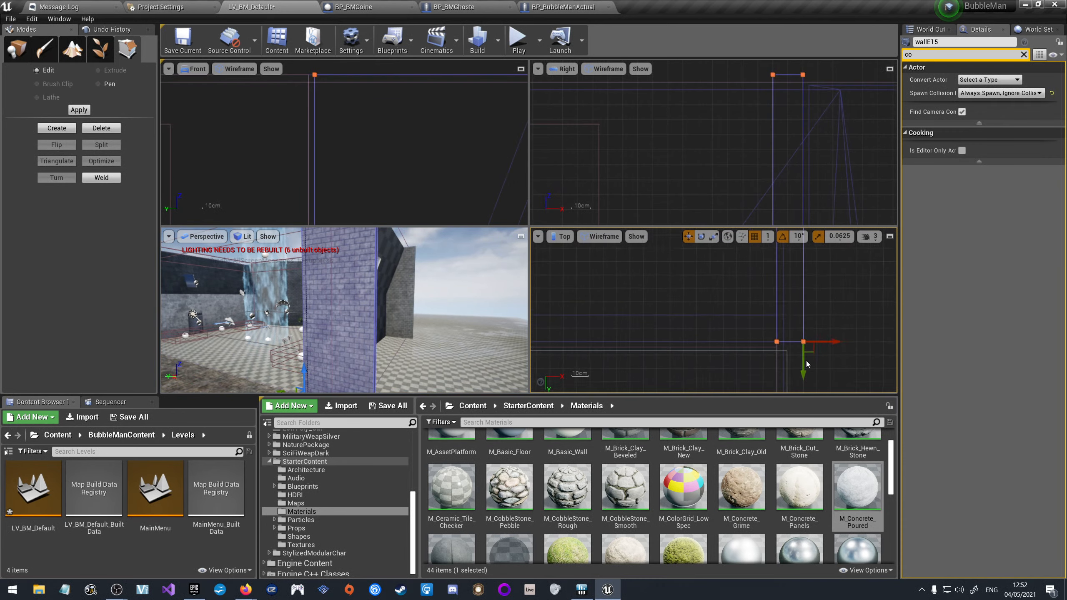
{"action": "scroll", "coordinate": [828, 350], "scroll_direction": "up", "scroll_amount": 8}
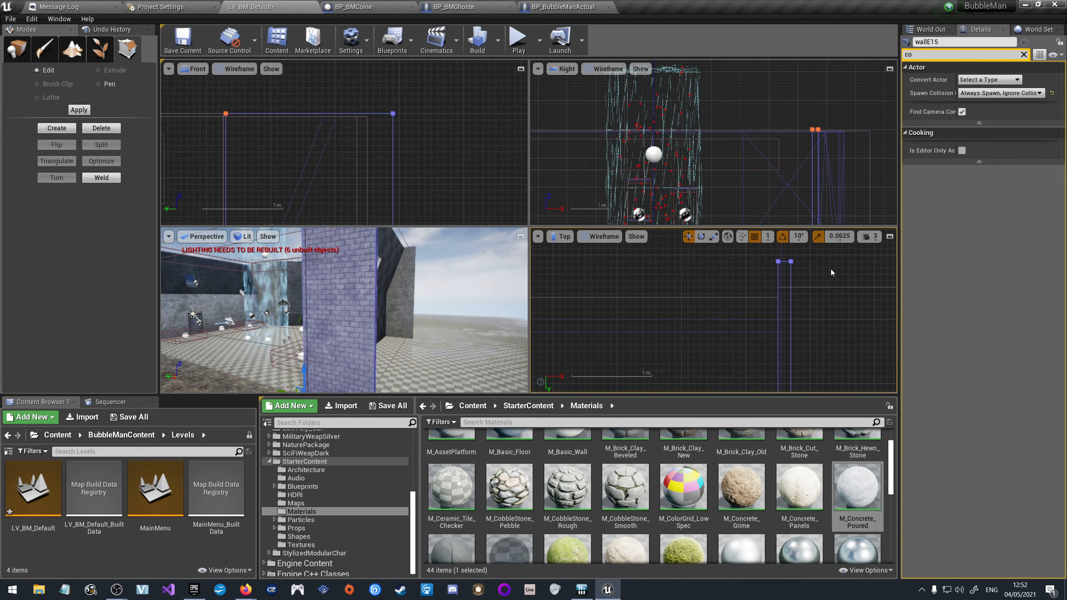
{"action": "left_click", "coordinate": [765, 256]}
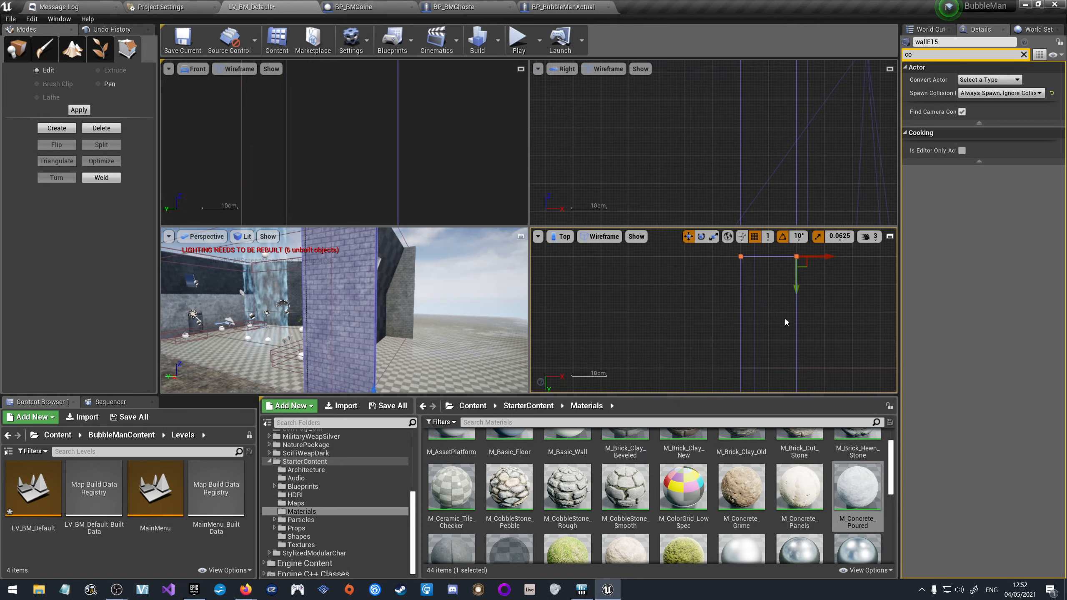
{"action": "scroll", "coordinate": [793, 313], "scroll_direction": "down", "scroll_amount": 5}
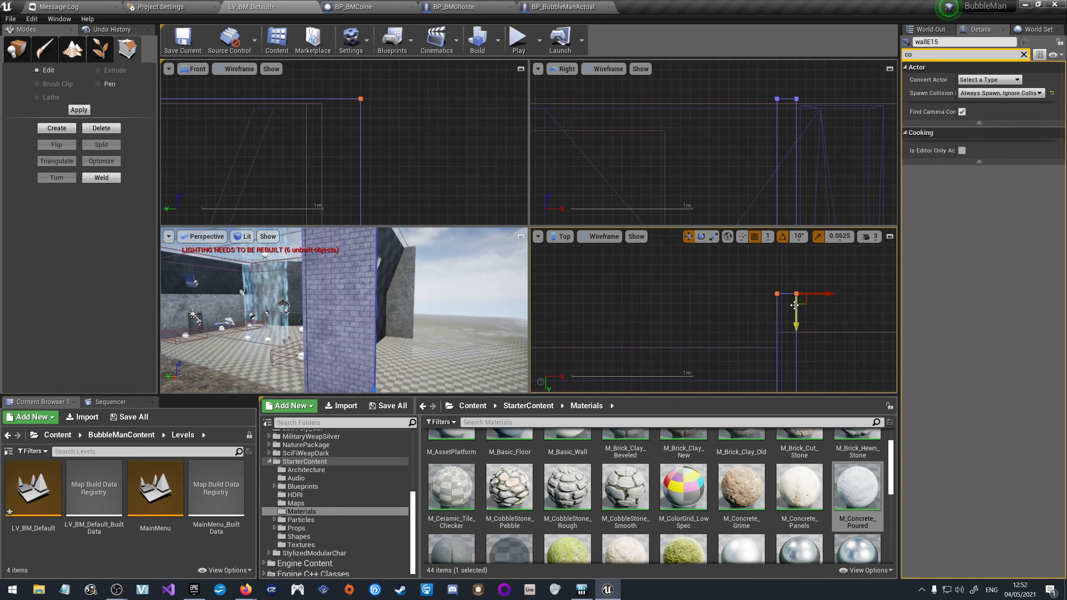
{"action": "scroll", "coordinate": [802, 345], "scroll_direction": "down", "scroll_amount": 2}
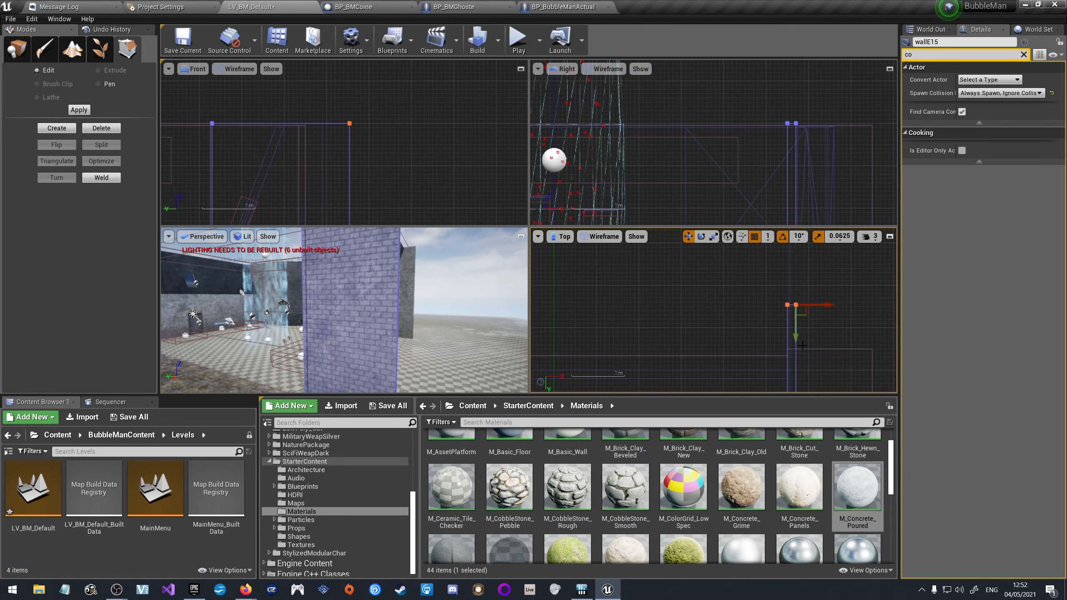
{"action": "left_click_drag", "start_coordinate": [802, 333], "coordinate": [802, 272]}
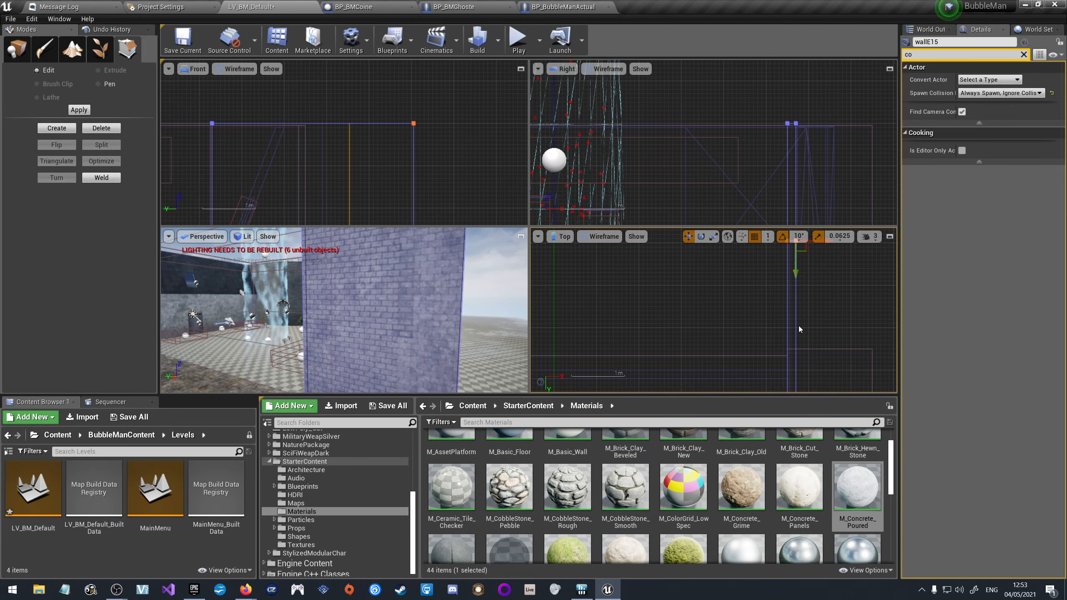
{"action": "scroll", "coordinate": [811, 357], "scroll_direction": "down", "scroll_amount": 6}
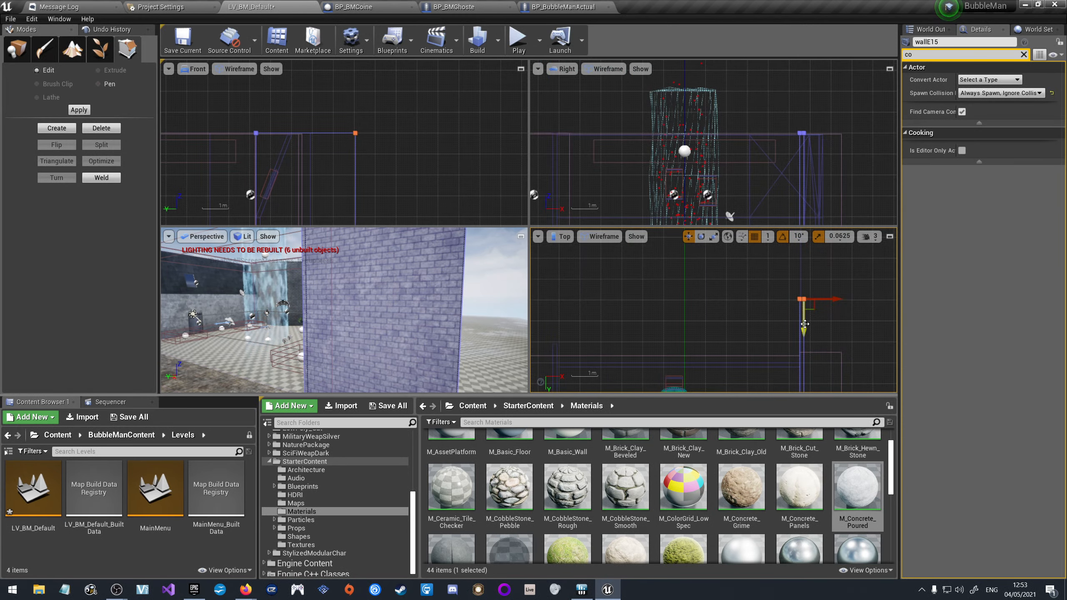
{"action": "scroll", "coordinate": [804, 317], "scroll_direction": "up", "scroll_amount": 3}
{"action": "left_click_drag", "start_coordinate": [804, 317], "coordinate": [804, 285]}
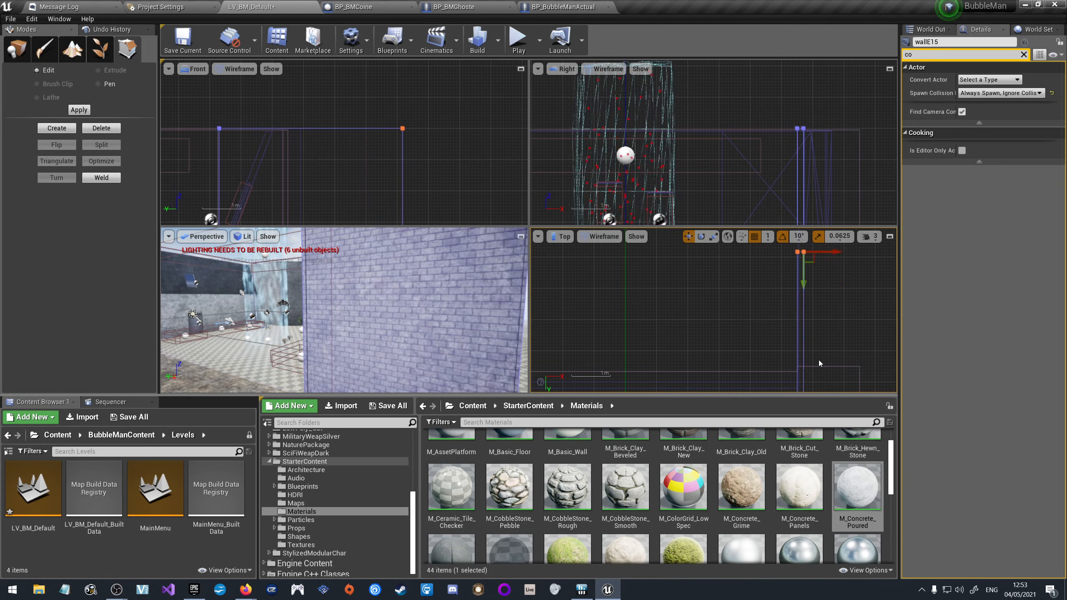
Undo the last move of the brick wall's outer end vertices and move them outward along Y again in the Top view.
{"action": "key", "text": "ctrl+z"}
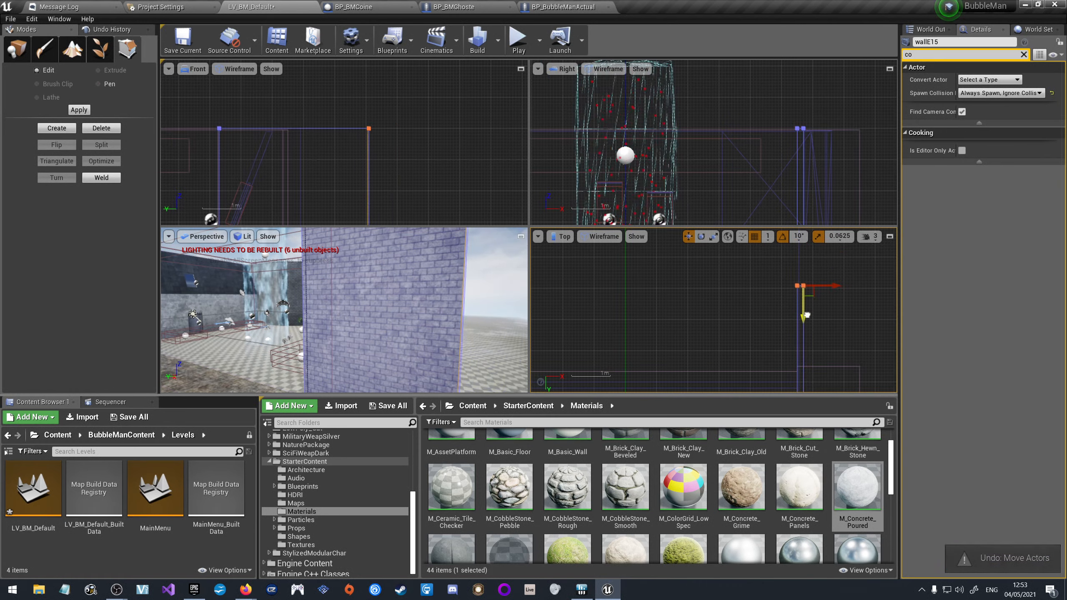
{"action": "left_click_drag", "start_coordinate": [805, 315], "coordinate": [805, 276]}
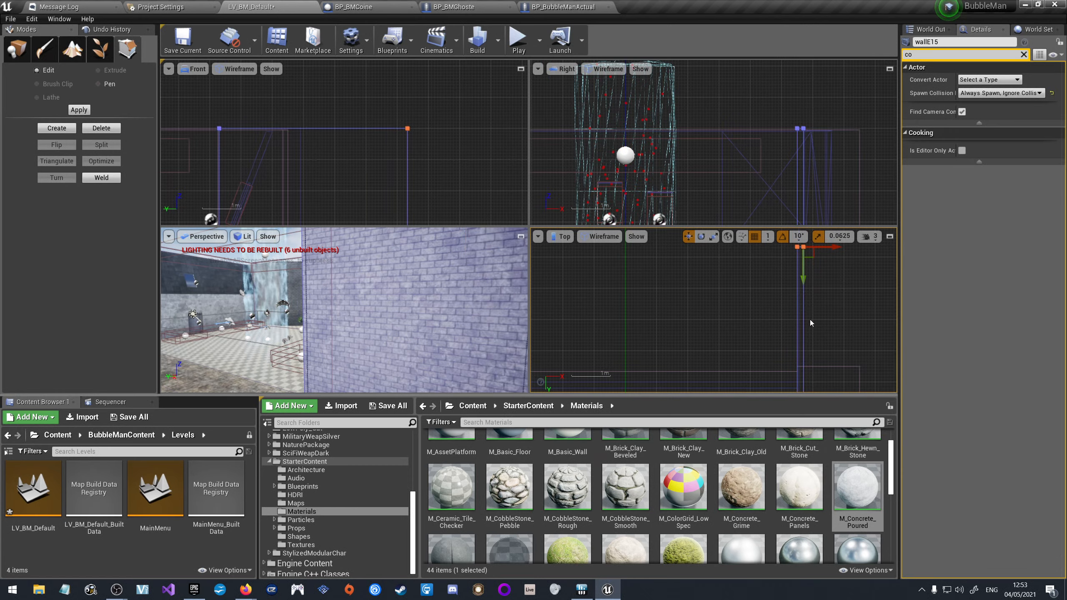
{"action": "scroll", "coordinate": [810, 319], "scroll_direction": "up", "scroll_amount": 6}
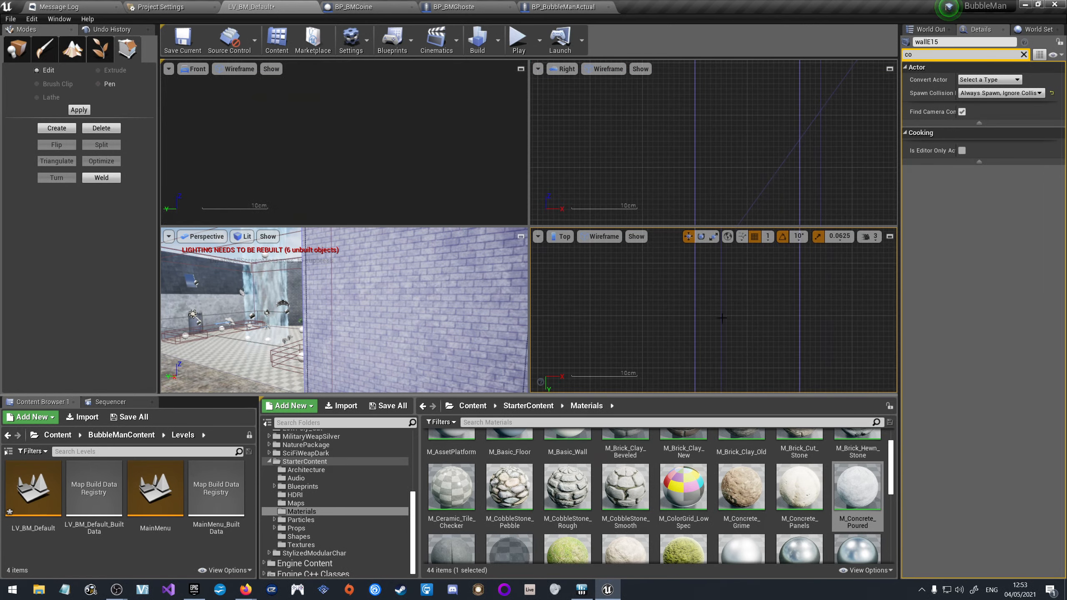
{"action": "scroll", "coordinate": [755, 334], "scroll_direction": "down", "scroll_amount": 6}
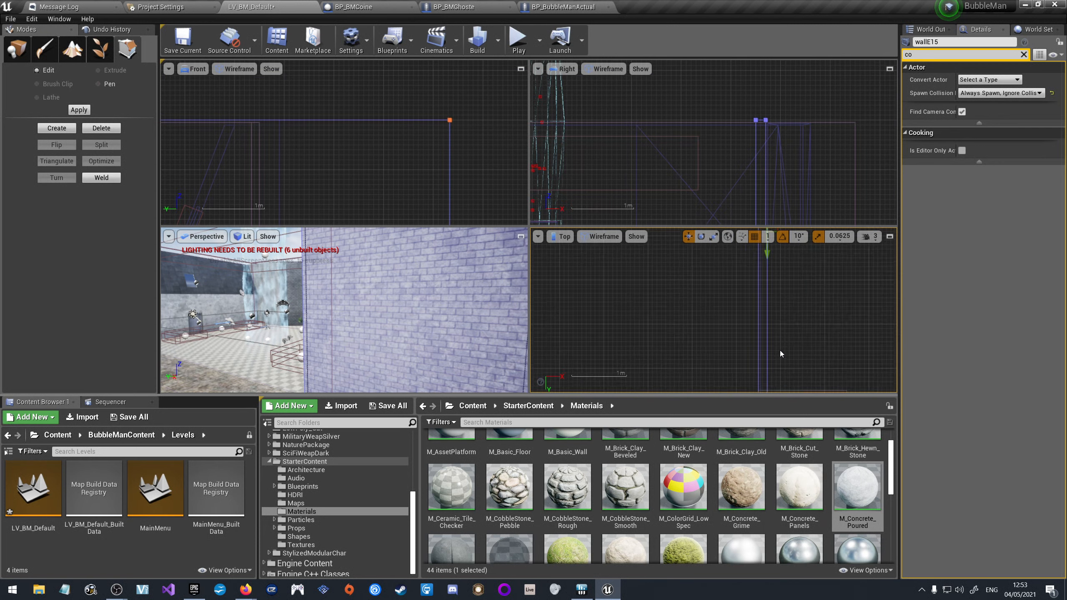
{"action": "scroll", "coordinate": [780, 350], "scroll_direction": "up", "scroll_amount": 6}
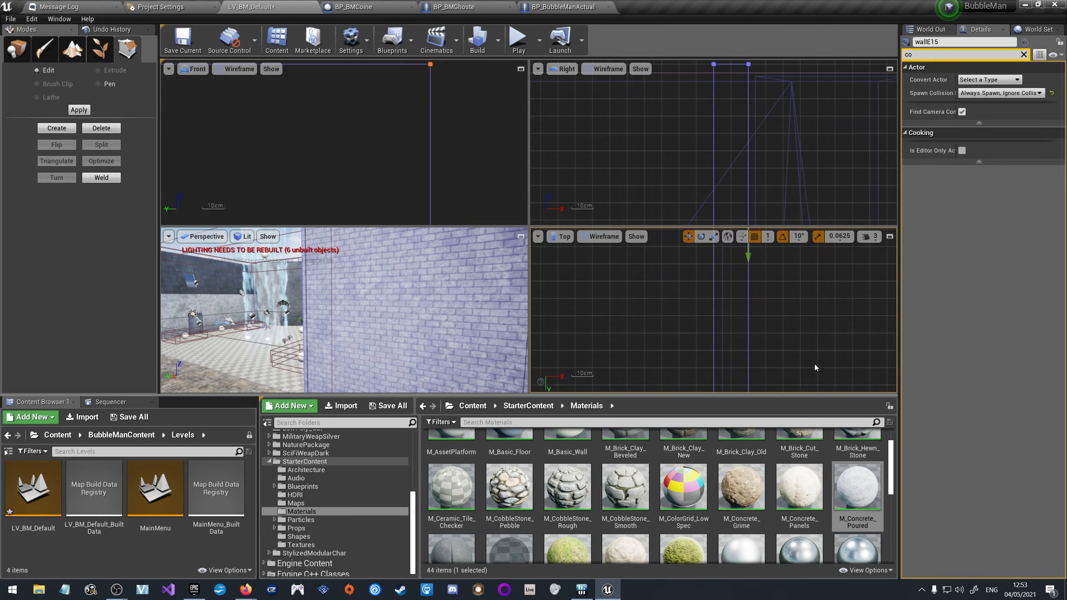
{"action": "scroll", "coordinate": [811, 357], "scroll_direction": "down", "scroll_amount": 4}
{"action": "scroll", "coordinate": [774, 270], "scroll_direction": "up", "scroll_amount": 8}
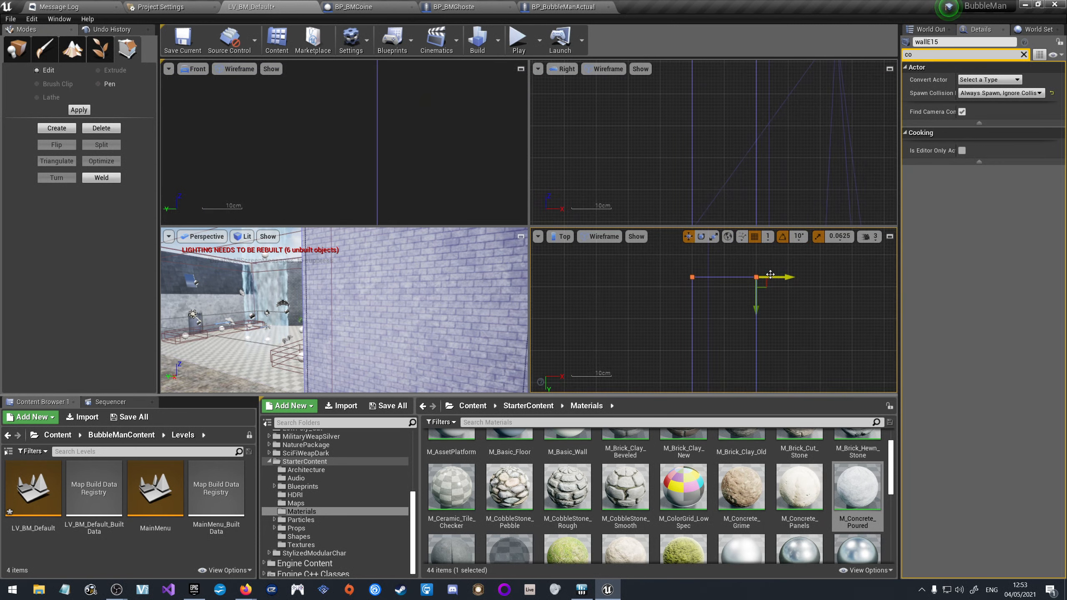
Try nudging the brick wall's outer end vertices along X in the Top view, and undo that move.
{"action": "scroll", "coordinate": [777, 290], "scroll_direction": "down", "scroll_amount": 12}
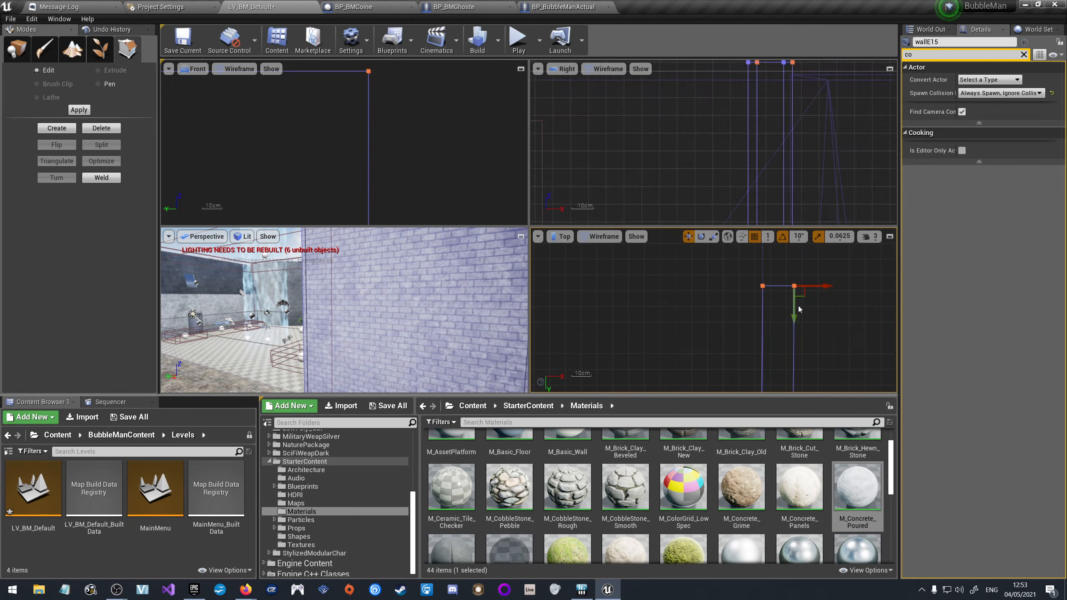
{"action": "scroll", "coordinate": [752, 328], "scroll_direction": "up", "scroll_amount": 7}
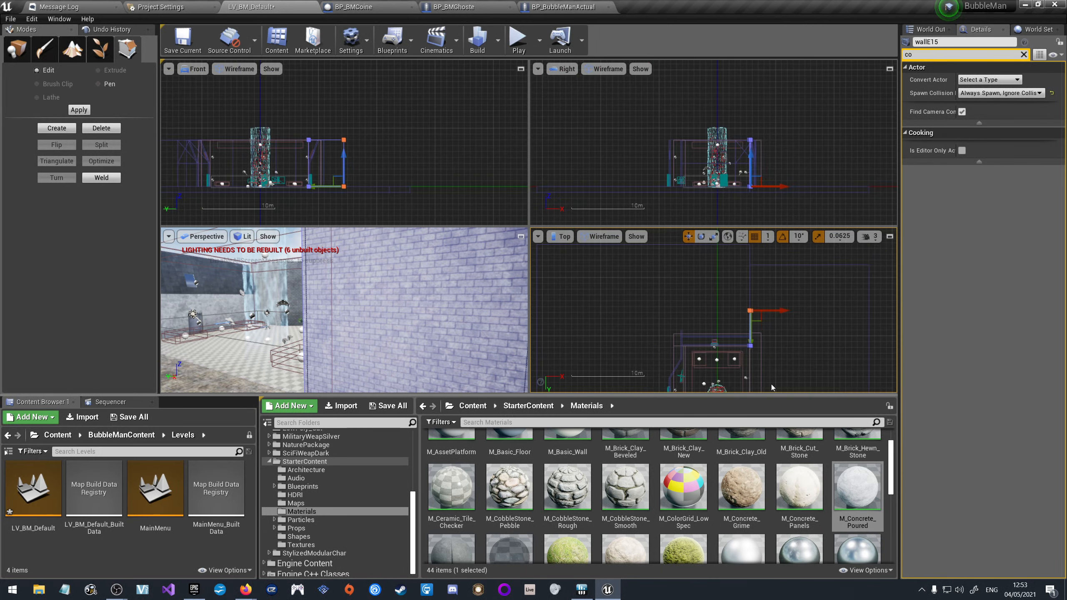
{"action": "scroll", "coordinate": [739, 325], "scroll_direction": "up", "scroll_amount": 4}
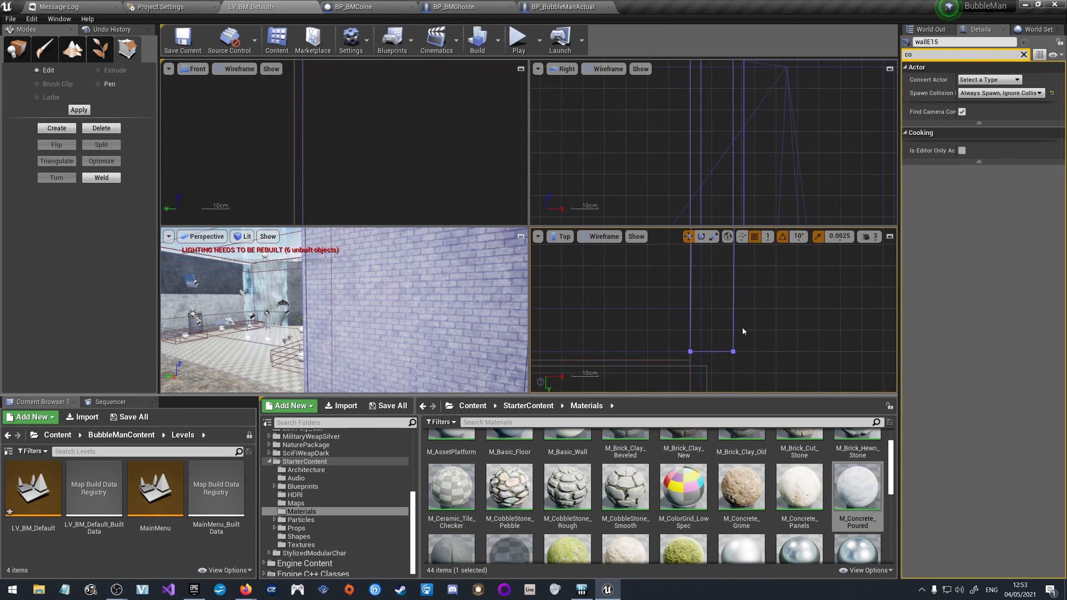
{"action": "scroll", "coordinate": [741, 333], "scroll_direction": "down", "scroll_amount": 4}
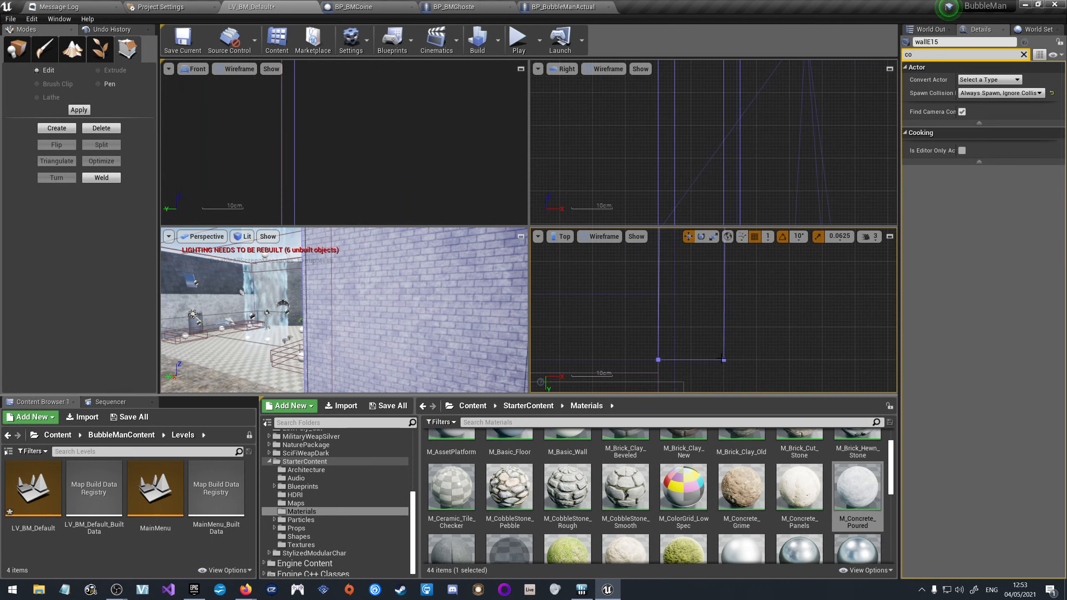
{"action": "scroll", "coordinate": [746, 370], "scroll_direction": "down", "scroll_amount": 5}
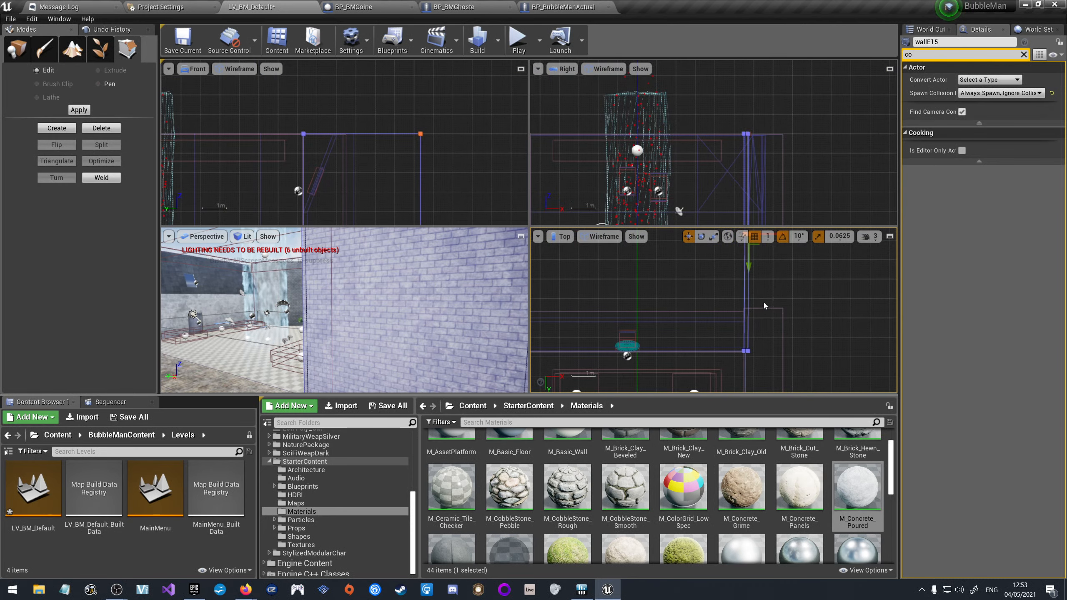
{"action": "key", "text": "ctrl+z"}
Examine both ends of the brick wall up close in the Top view for alignment with the adjoining wall edges.
{"action": "scroll", "coordinate": [740, 365], "scroll_direction": "up", "scroll_amount": 5}
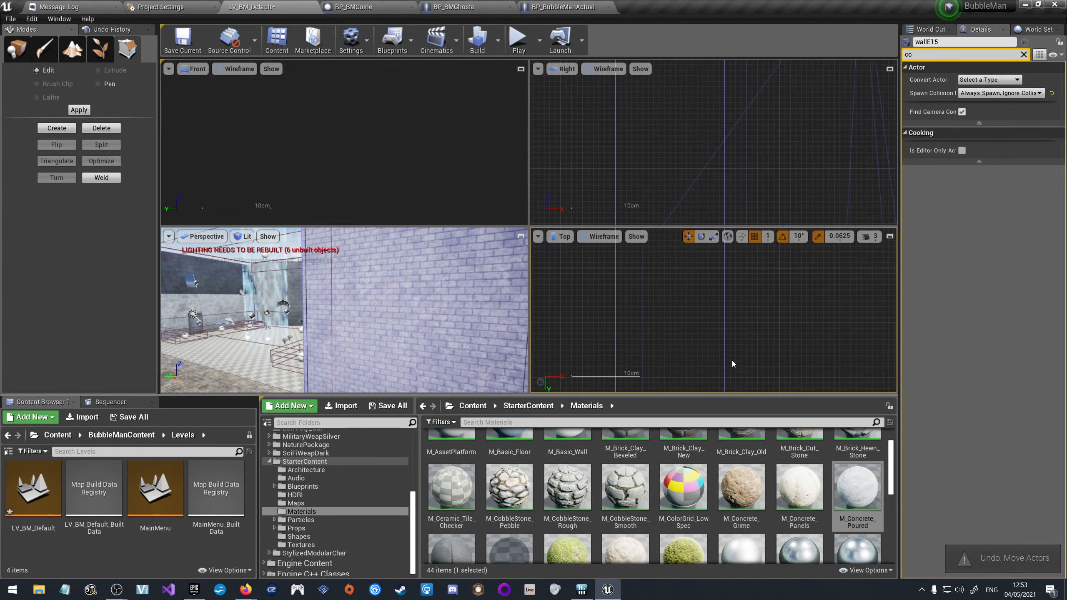
{"action": "scroll", "coordinate": [731, 359], "scroll_direction": "down", "scroll_amount": 5}
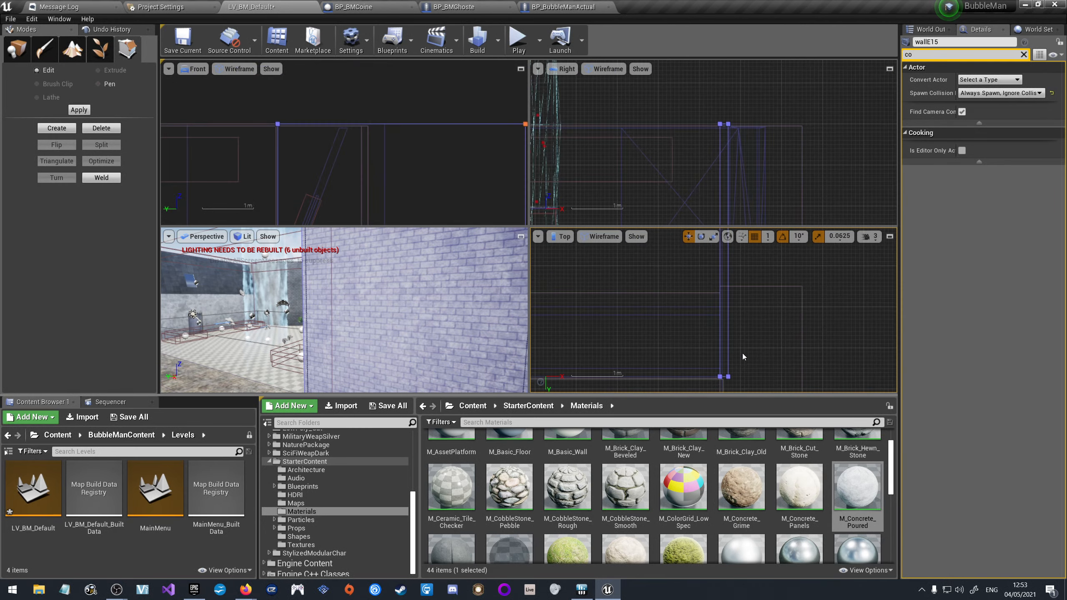
{"action": "scroll", "coordinate": [755, 373], "scroll_direction": "down", "scroll_amount": 5}
{"action": "scroll", "coordinate": [740, 304], "scroll_direction": "up", "scroll_amount": 18}
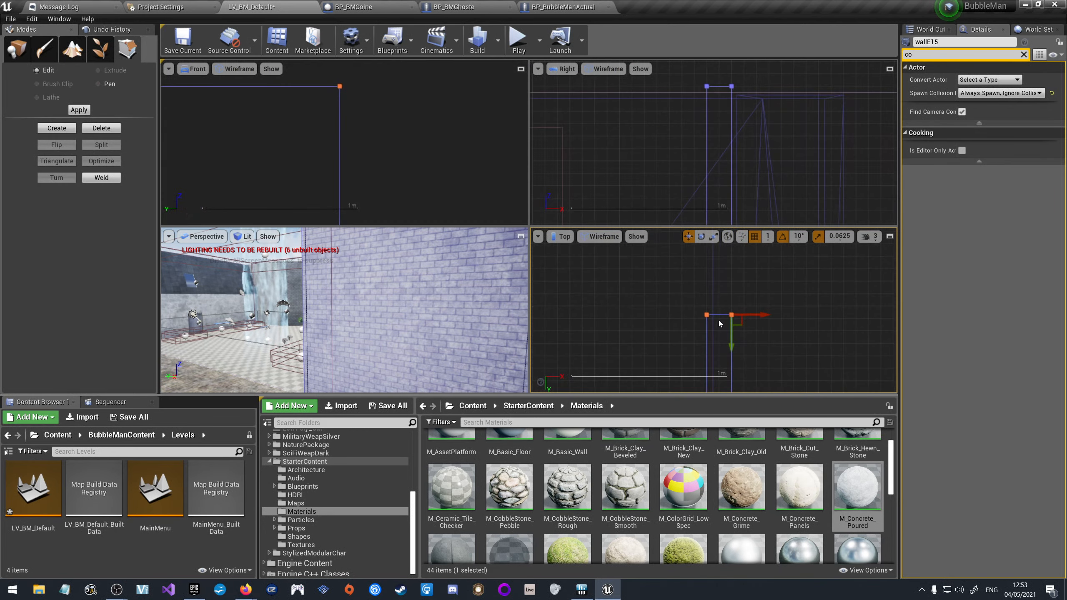
{"action": "scroll", "coordinate": [712, 314], "scroll_direction": "up", "scroll_amount": 3}
{"action": "scroll", "coordinate": [636, 305], "scroll_direction": "up", "scroll_amount": 1}
{"action": "right_click_drag", "start_coordinate": [636, 305], "coordinate": [717, 306]}
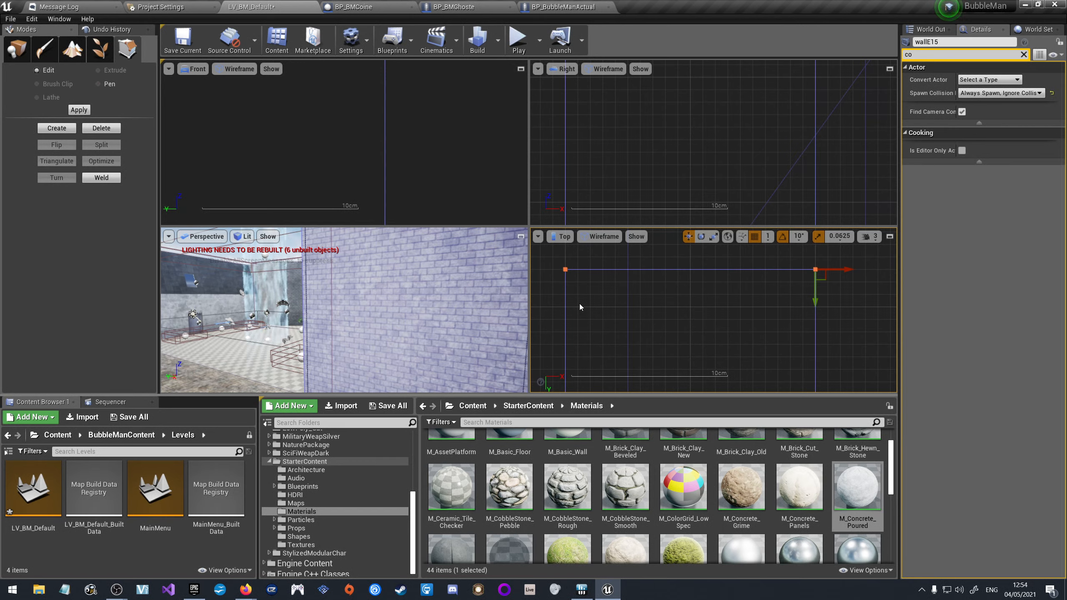
{"action": "scroll", "coordinate": [639, 271], "scroll_direction": "down", "scroll_amount": 5}
{"action": "scroll", "coordinate": [657, 255], "scroll_direction": "down", "scroll_amount": 8}
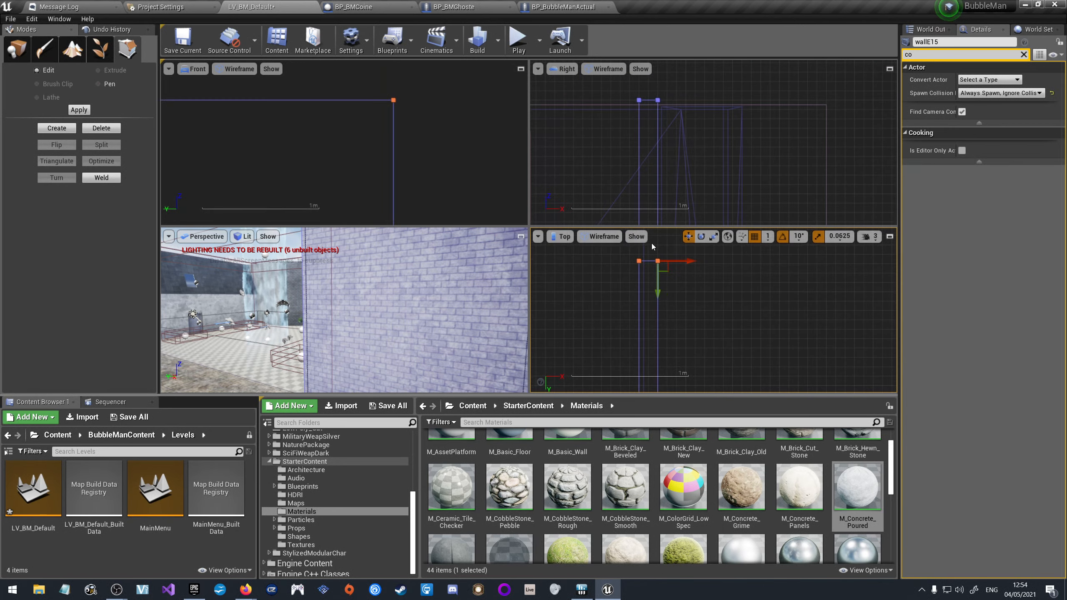
{"action": "scroll", "coordinate": [676, 258], "scroll_direction": "up", "scroll_amount": 2}
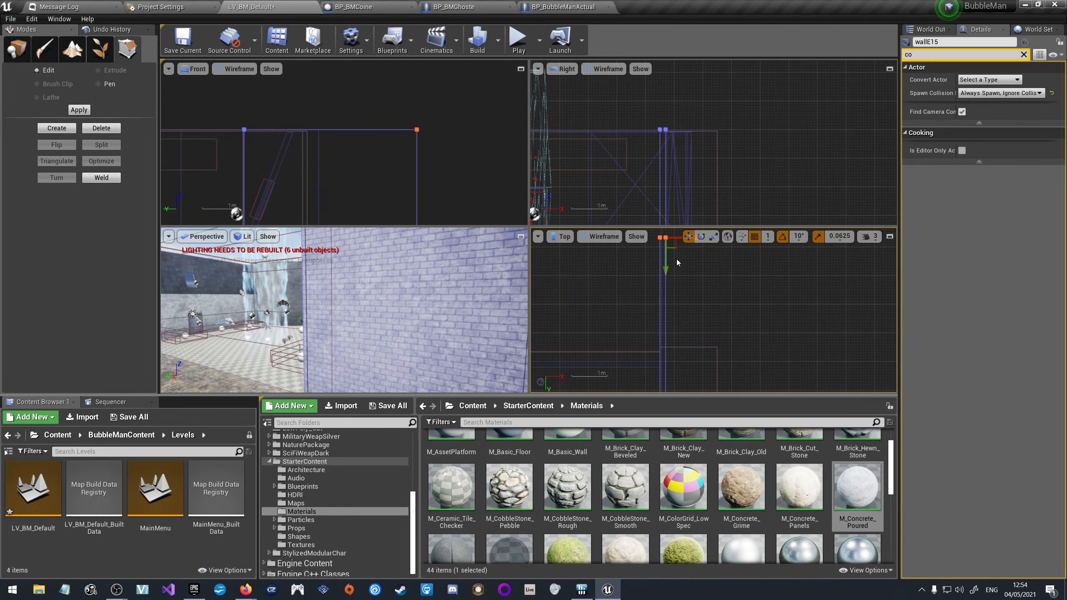
Select the brick wall's outer-side vertices at both ends in the Top view and move them outward along X to thicken it.
{"action": "scroll", "coordinate": [674, 271], "scroll_direction": "down", "scroll_amount": 6}
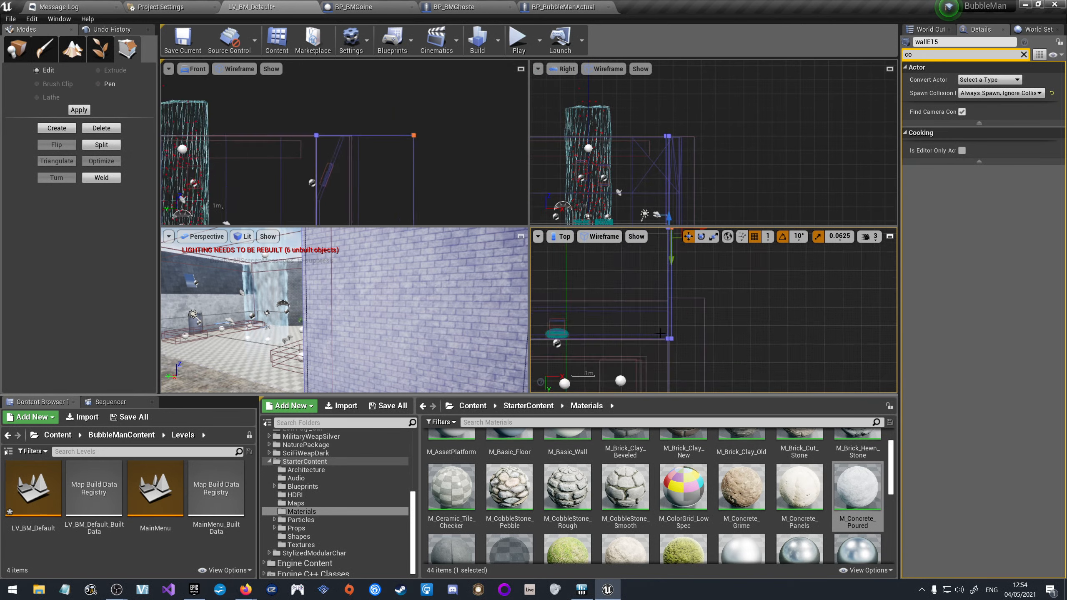
{"action": "scroll", "coordinate": [672, 338], "scroll_direction": "up", "scroll_amount": 6}
{"action": "left_click", "coordinate": [679, 342], "text": "ctrl"}
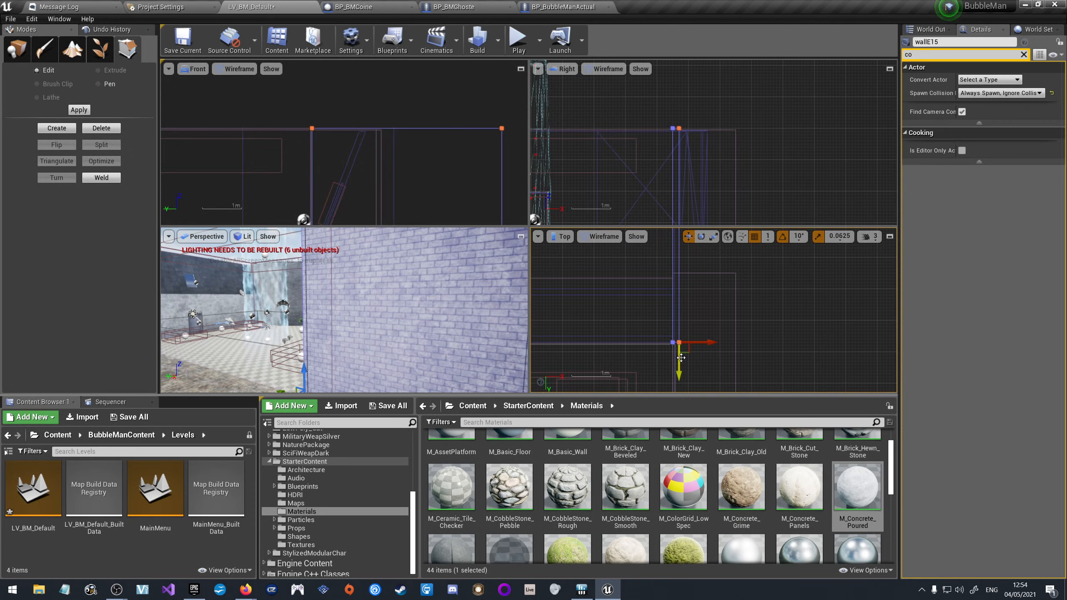
{"action": "scroll", "coordinate": [681, 356], "scroll_direction": "down", "scroll_amount": 6}
{"action": "left_click_drag", "start_coordinate": [689, 350], "coordinate": [702, 349]}
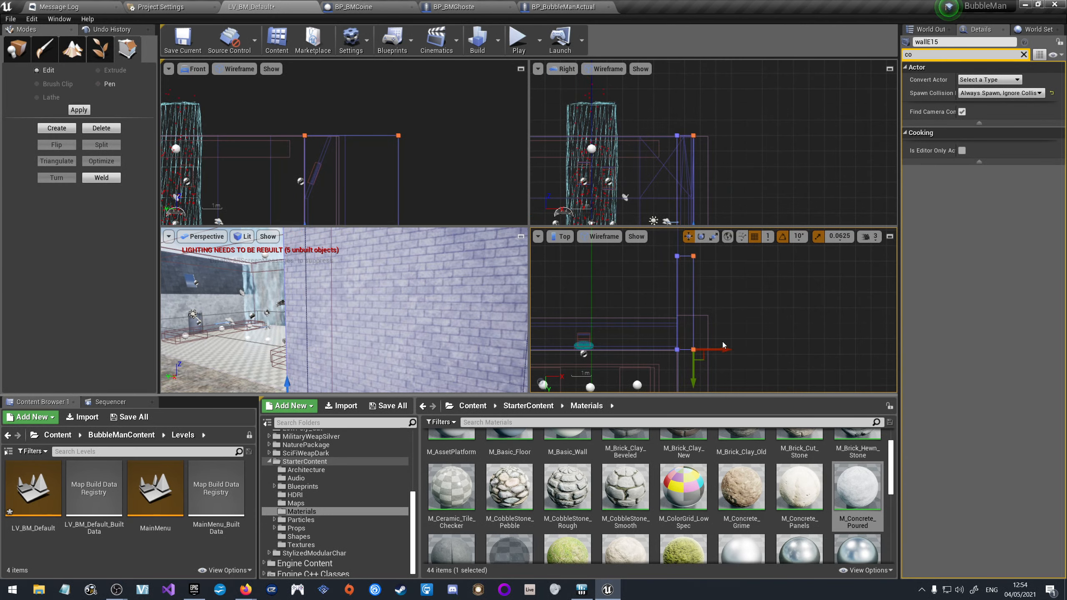
Select the thickened wall brush, show its unfiltered details, and locate its assigned surface material among the content assets.
{"action": "left_click", "coordinate": [784, 309]}
{"action": "right_click_drag", "start_coordinate": [353, 338], "coordinate": [370, 323]}
{"action": "left_click", "coordinate": [370, 324]}
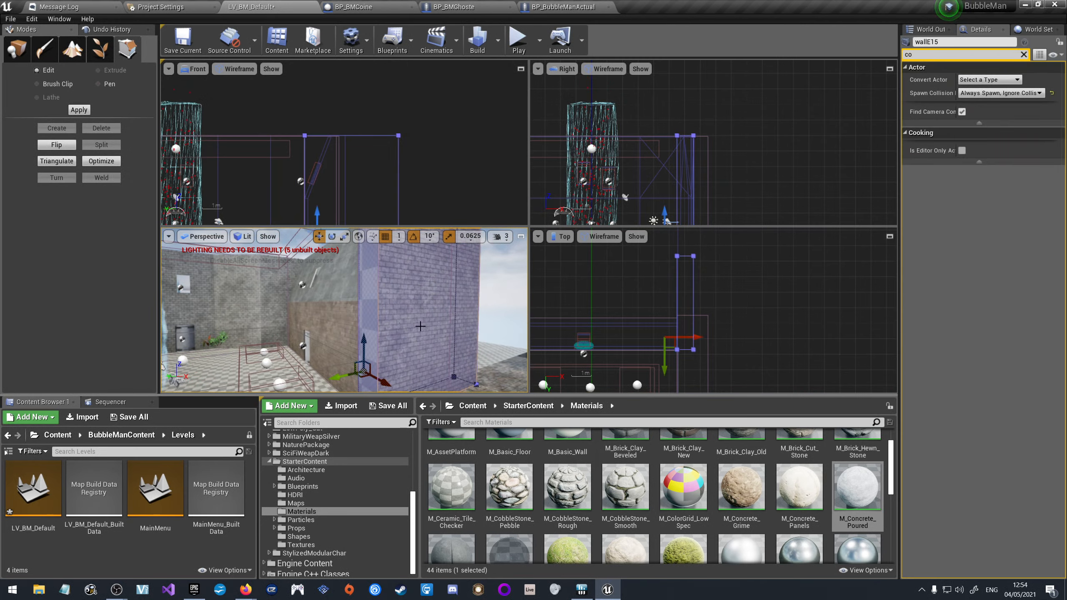
{"action": "left_click", "coordinate": [1023, 54]}
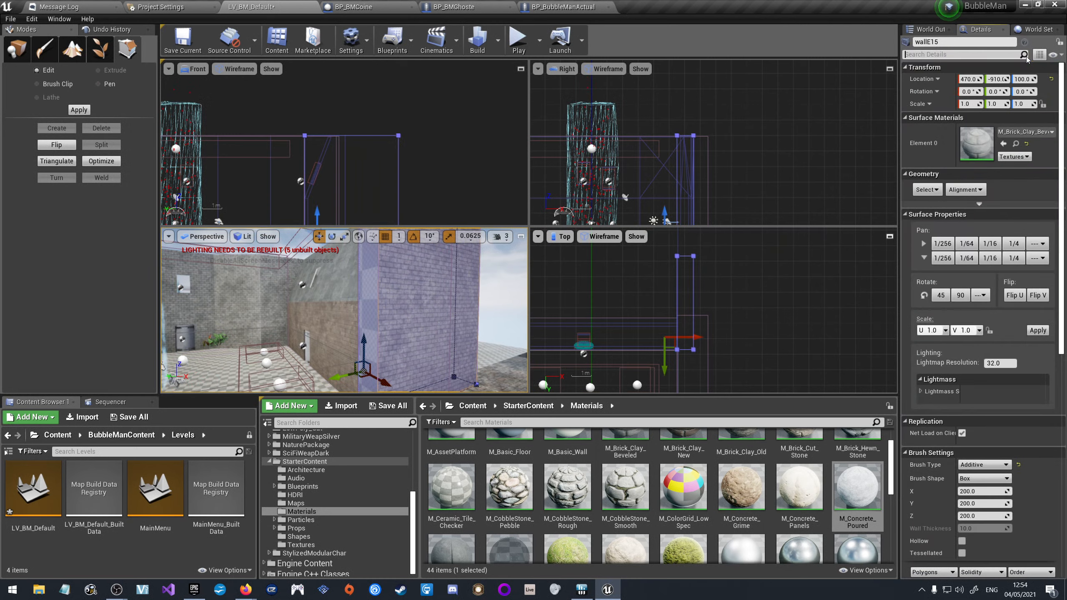
{"action": "left_click", "coordinate": [1015, 143]}
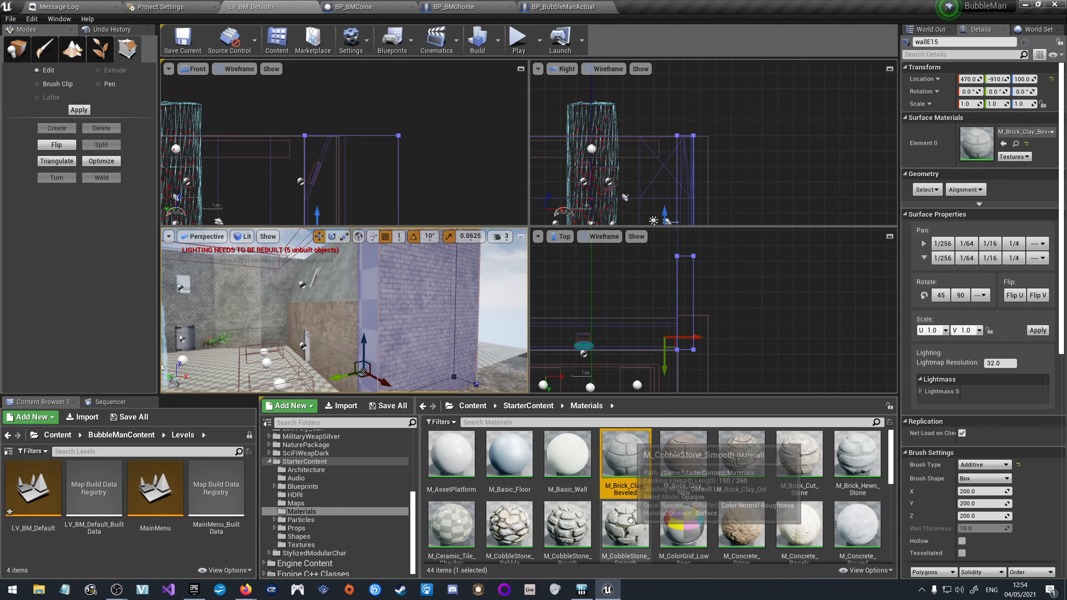
Apply the M_Concrete_Grime material to the thickened wall's broad brick face in the Perspective view.
{"action": "left_click", "coordinate": [748, 529]}
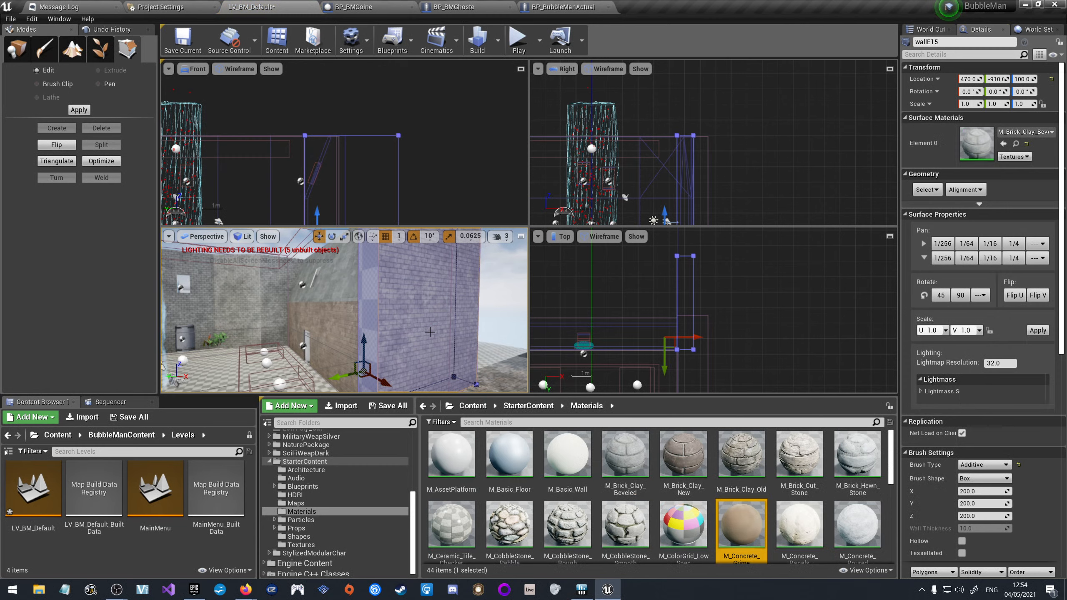
{"action": "left_click", "coordinate": [778, 301]}
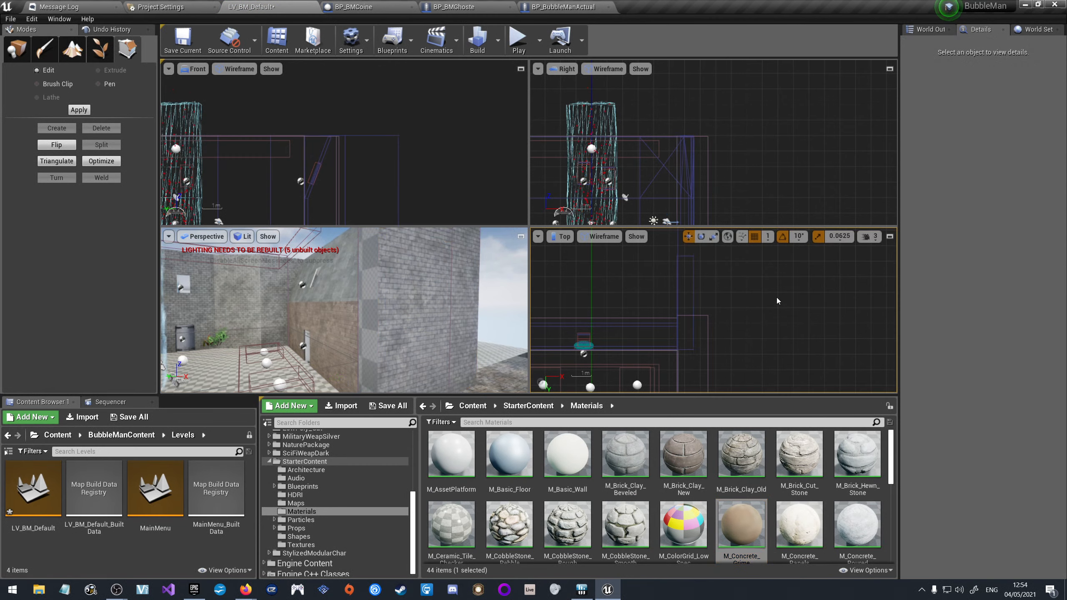
{"action": "left_click_drag", "start_coordinate": [741, 525], "coordinate": [426, 294]}
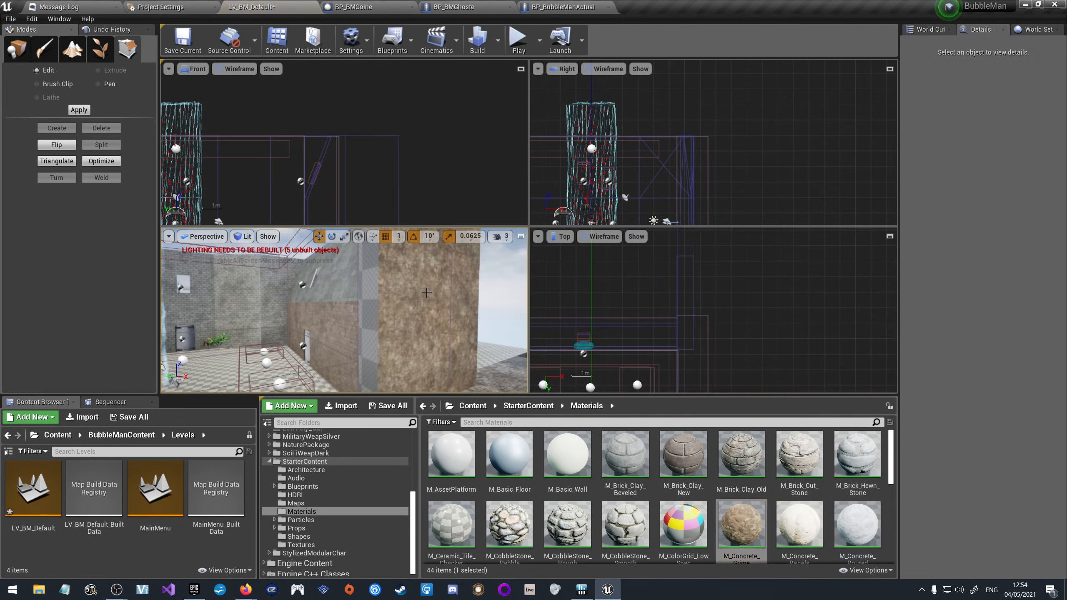
Apply the M_Brick_Clay_Beveled material to the exposed faces around the thickened wall's end.
{"action": "right_click_drag", "start_coordinate": [499, 360], "coordinate": [449, 314]}
{"action": "left_click_drag", "start_coordinate": [624, 454], "coordinate": [386, 362]}
{"action": "right_click_drag", "start_coordinate": [385, 362], "coordinate": [416, 356]}
{"action": "left_click_drag", "start_coordinate": [612, 441], "coordinate": [380, 282]}
Frame the whole courtyard in the Perspective view and switch the level viewport to the One Pane layout.
{"action": "right_click_drag", "start_coordinate": [412, 306], "coordinate": [376, 309]}
{"action": "key", "text": "s"}
{"action": "key", "text": "a"}
{"action": "key", "text": "w"}
{"action": "key", "text": "a"}
{"action": "key", "text": "w"}
{"action": "key", "text": "s"}
{"action": "key", "text": "w"}
{"action": "left_click", "coordinate": [168, 68]}
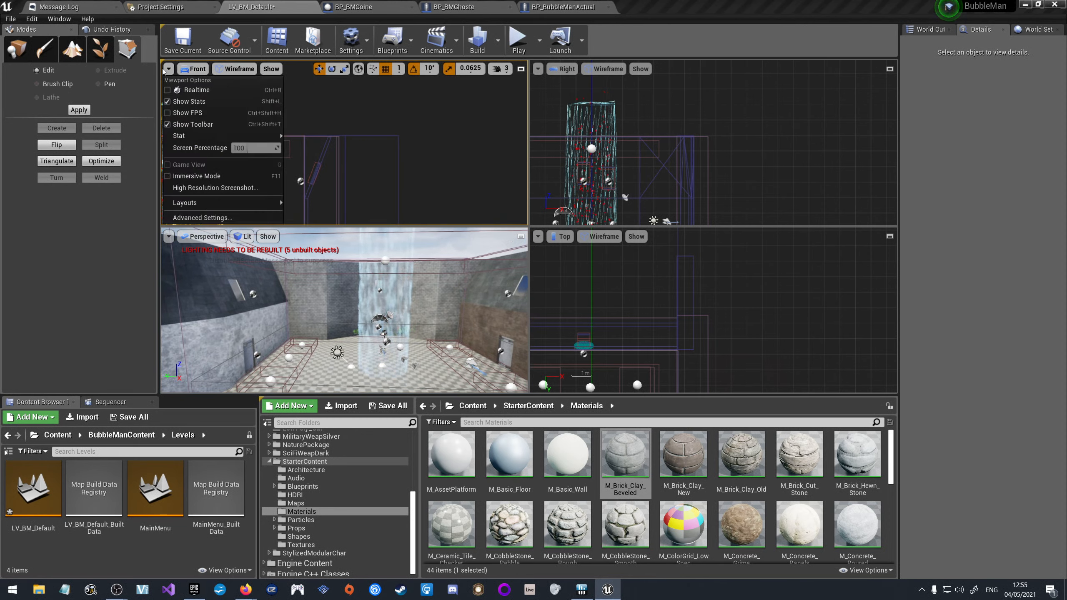
{"action": "mouse_move", "coordinate": [252, 202]}
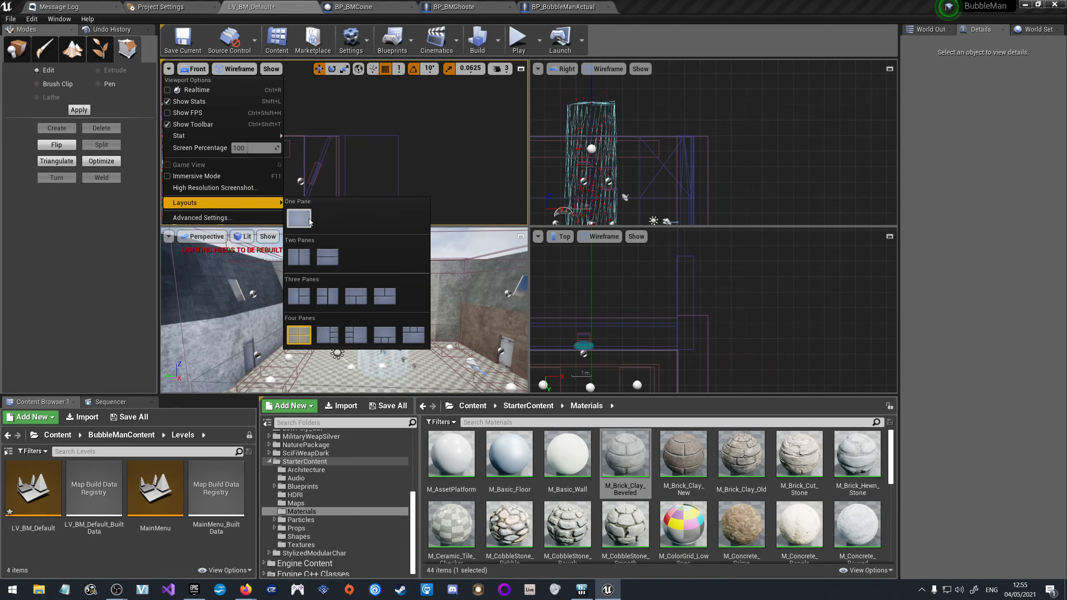
{"action": "left_click", "coordinate": [299, 217]}
Search the placeable actors for "light" and place a Lightmass Importance Volume near the middle of the courtyard floor.
{"action": "left_click", "coordinate": [17, 48]}
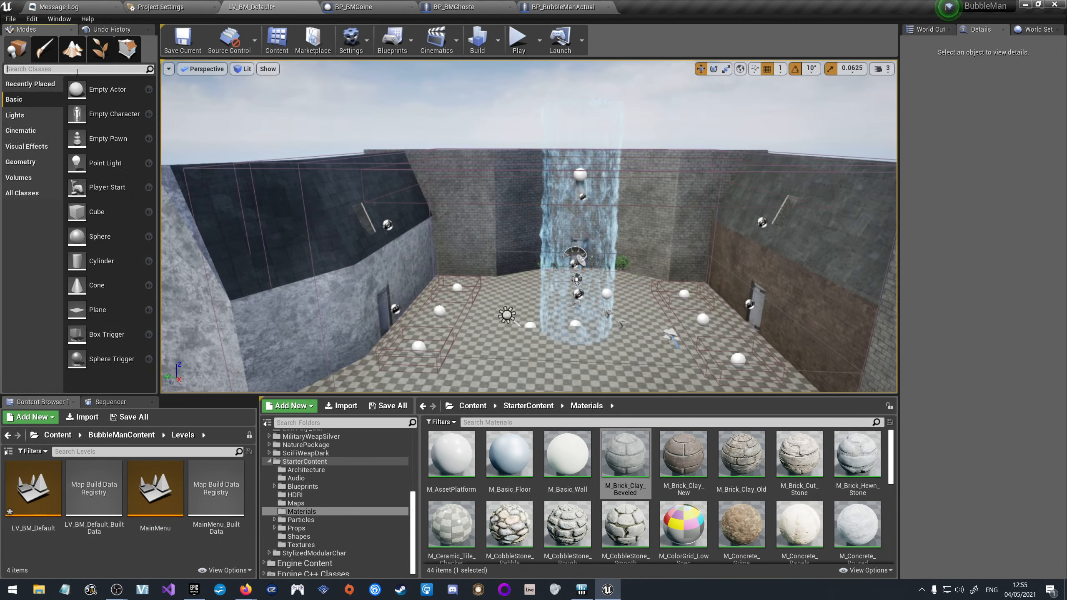
{"action": "left_click", "coordinate": [78, 69]}
{"action": "type", "text": "light"}
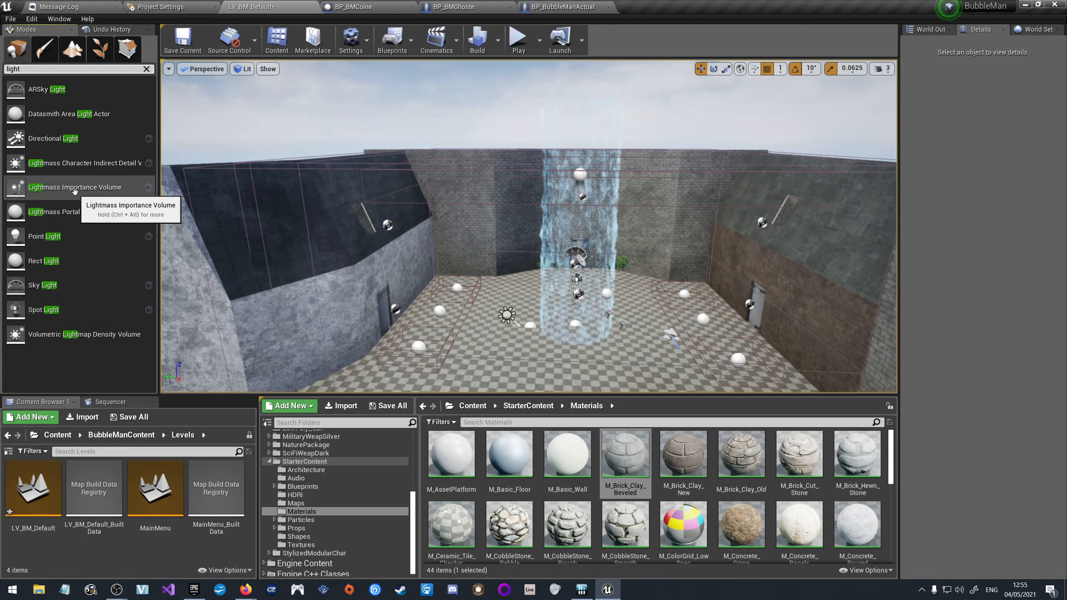
{"action": "left_click_drag", "start_coordinate": [74, 190], "coordinate": [550, 310]}
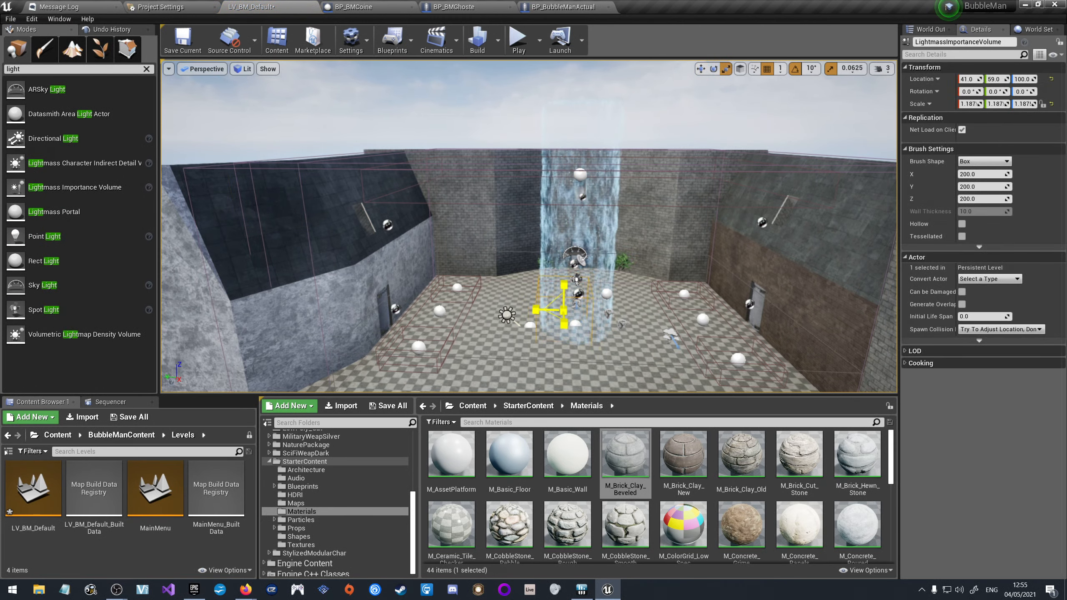
Enlarge the Lightmass Importance Volume to a scale of about 7.875 × 7.875 × 5.312 and raise it to Z 253.
{"action": "left_click_drag", "start_coordinate": [563, 310], "coordinate": [564, 274]}
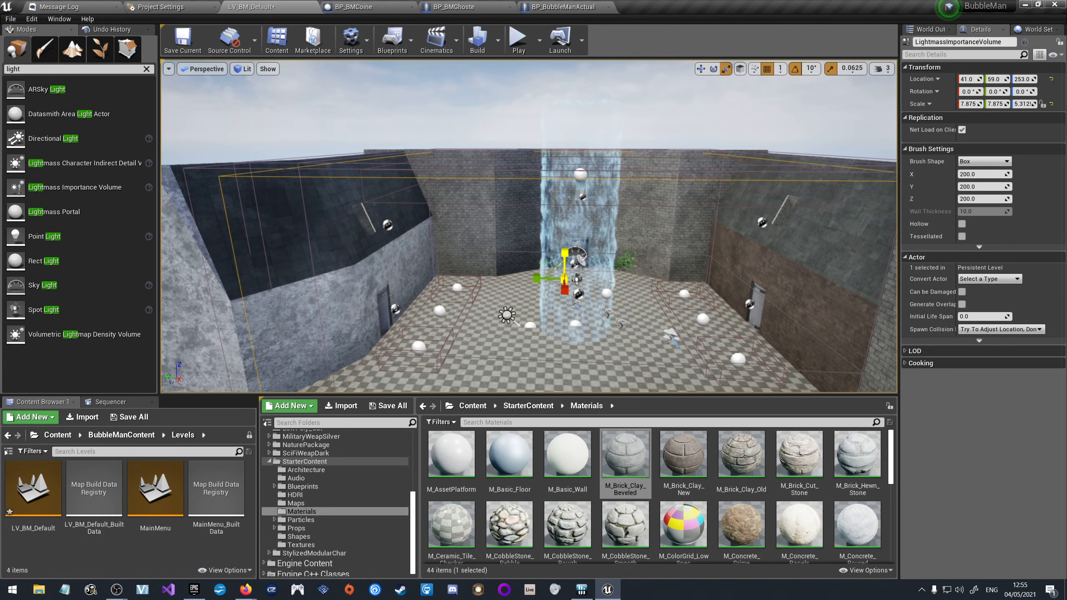
{"action": "scroll", "coordinate": [575, 282], "scroll_direction": "down", "scroll_amount": 4}
{"action": "scroll", "coordinate": [578, 288], "scroll_direction": "up", "scroll_amount": 2}
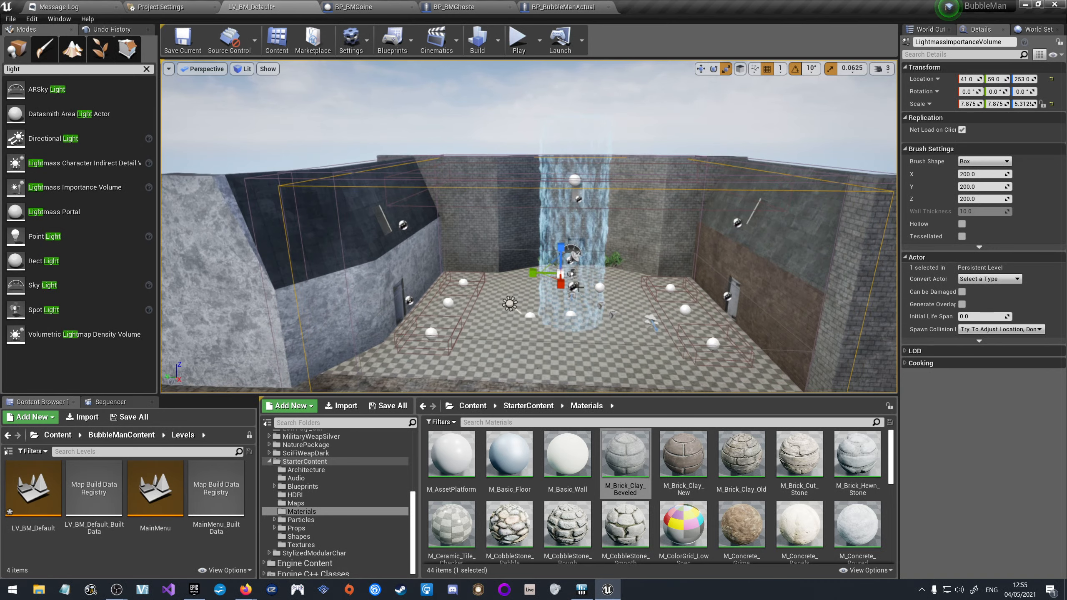
Shift the Lightmass Importance Volume to X -72 and scale it to 6.75 × 9.687 × 5.312 so it spans the courtyard's width.
{"action": "left_click_drag", "start_coordinate": [560, 285], "coordinate": [543, 250]}
{"action": "key", "text": "space"}
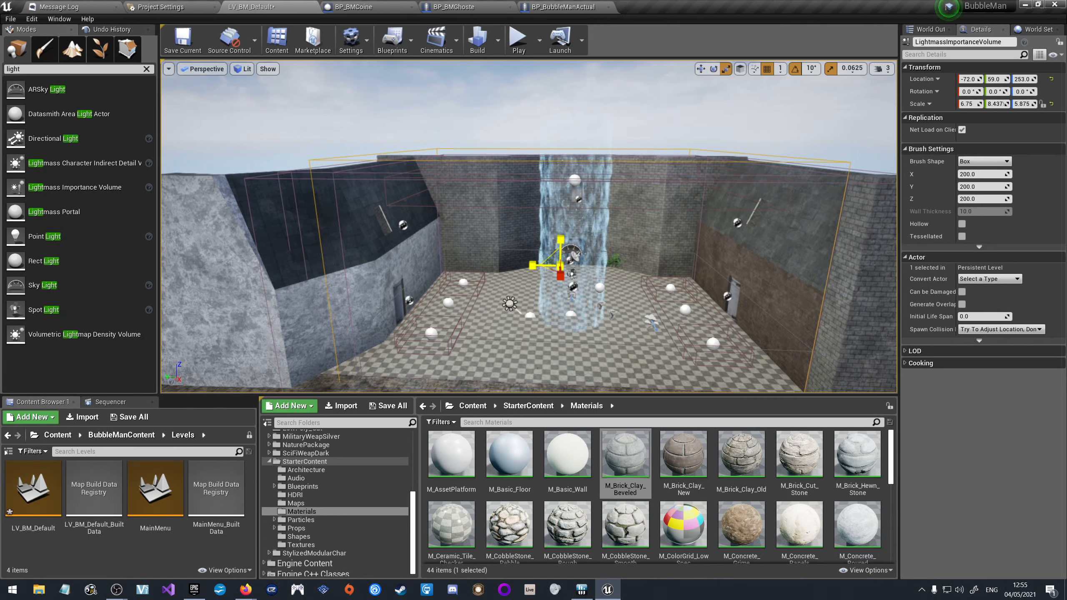
{"action": "key", "text": "ctrl+z"}
{"action": "key", "text": "ctrl+z"}
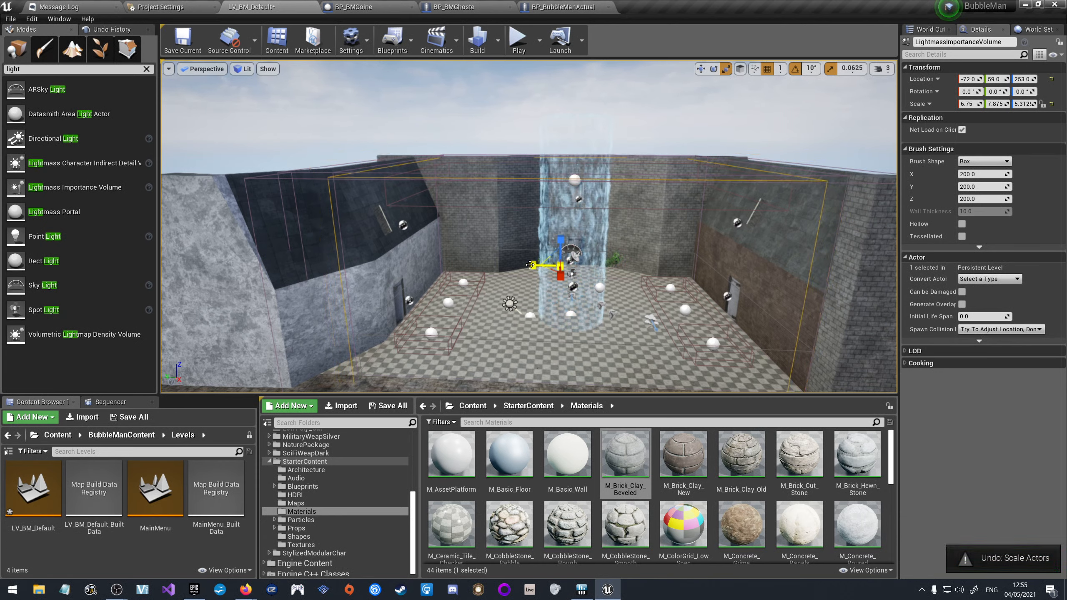
{"action": "left_click_drag", "start_coordinate": [533, 265], "coordinate": [523, 265]}
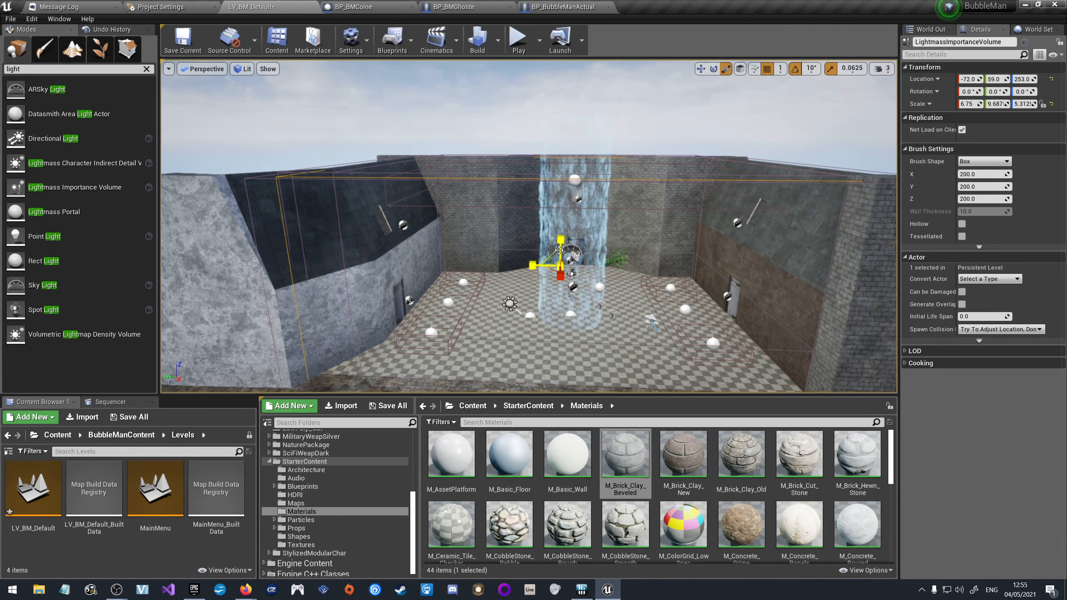
Save the current level and build it with its lighting.
{"action": "right_click_drag", "start_coordinate": [627, 300], "coordinate": [466, 293]}
{"action": "key", "text": "d"}
{"action": "key", "text": "a"}
{"action": "key", "text": "d"}
{"action": "key", "text": "a"}
{"action": "left_click", "coordinate": [182, 42]}
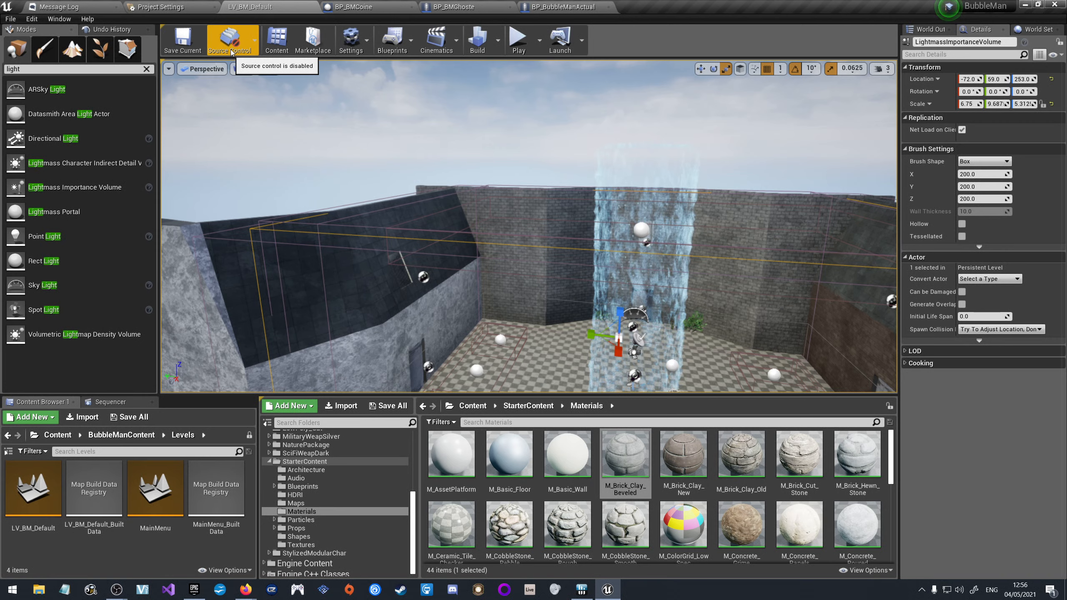
{"action": "left_click", "coordinate": [477, 40]}
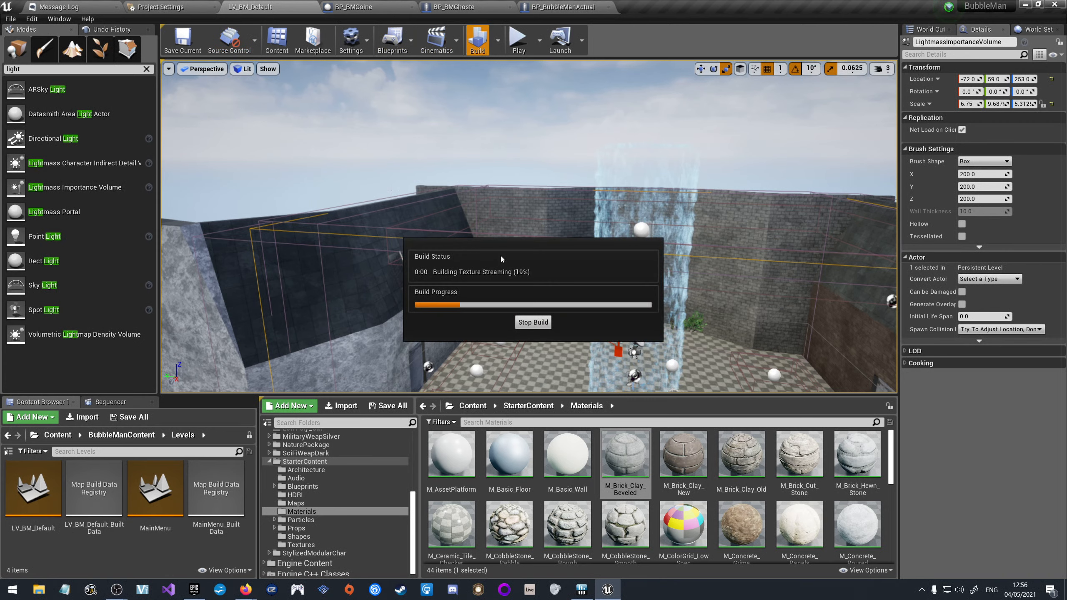
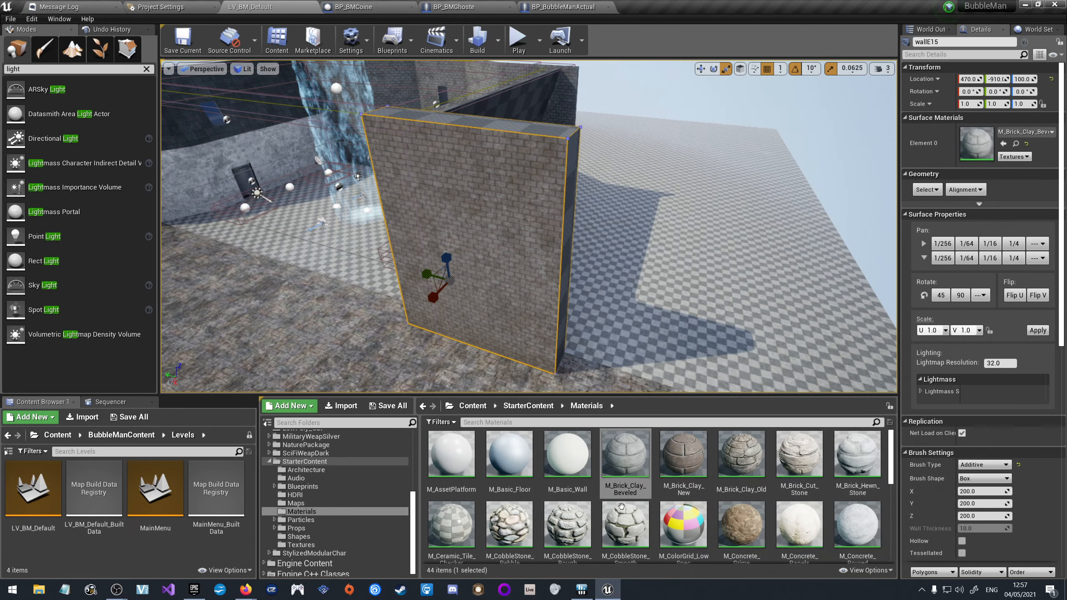
Apply M_Brick_Clay_Beveled to the top face of the end wall and rotate that face's texture by 90 degrees.
{"action": "scroll", "coordinate": [739, 474], "scroll_direction": "up", "scroll_amount": 1}
{"action": "left_click_drag", "start_coordinate": [630, 470], "coordinate": [455, 116]}
{"action": "right_click_drag", "start_coordinate": [503, 219], "coordinate": [525, 191]}
{"action": "key", "text": "w"}
{"action": "key", "text": "s"}
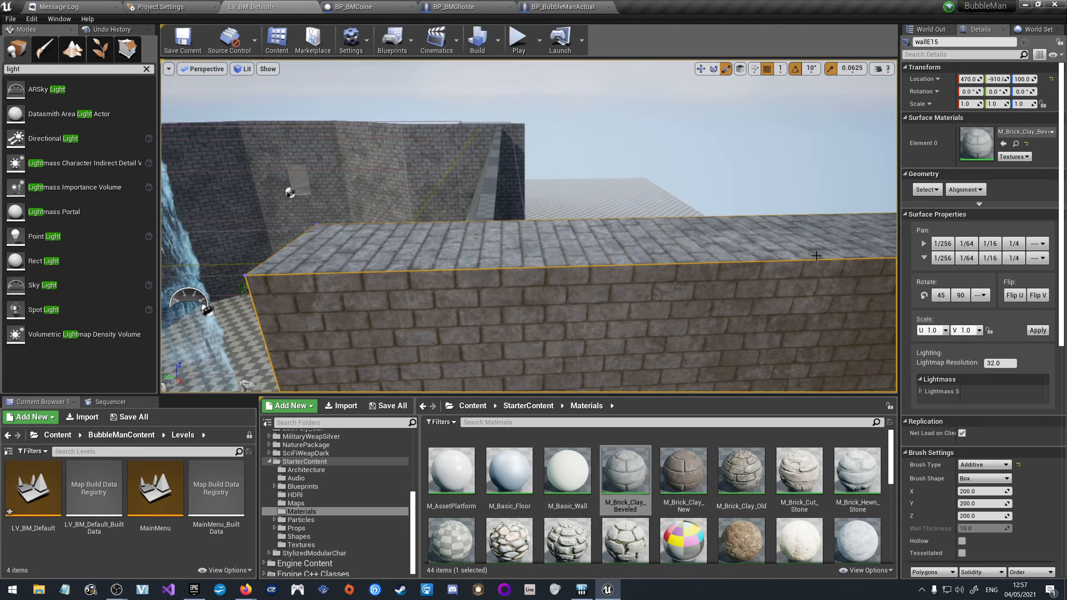
{"action": "left_click", "coordinate": [668, 234]}
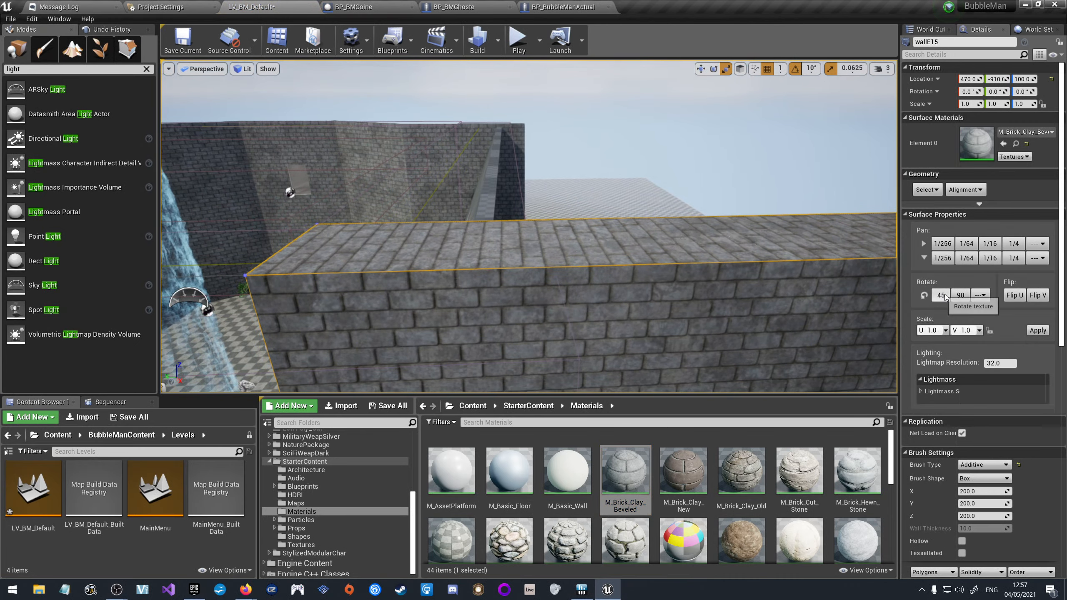
{"action": "left_click", "coordinate": [961, 295]}
Switch the level viewport to the four-pane layout and frame the courtyard walls in the orthographic views.
{"action": "key", "text": "a"}
{"action": "right_click_drag", "start_coordinate": [588, 243], "coordinate": [663, 250]}
{"action": "key", "text": "a"}
{"action": "key", "text": "d"}
{"action": "right_click_drag", "start_coordinate": [378, 115], "coordinate": [298, 112]}
{"action": "key", "text": "d"}
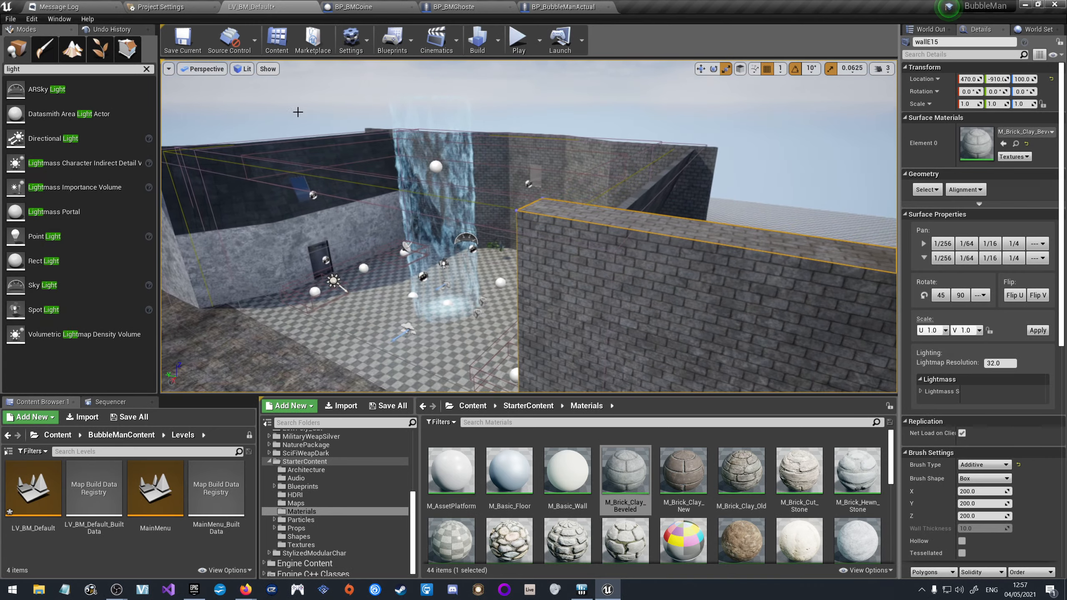
{"action": "left_click", "coordinate": [168, 69]}
{"action": "mouse_move", "coordinate": [226, 266]}
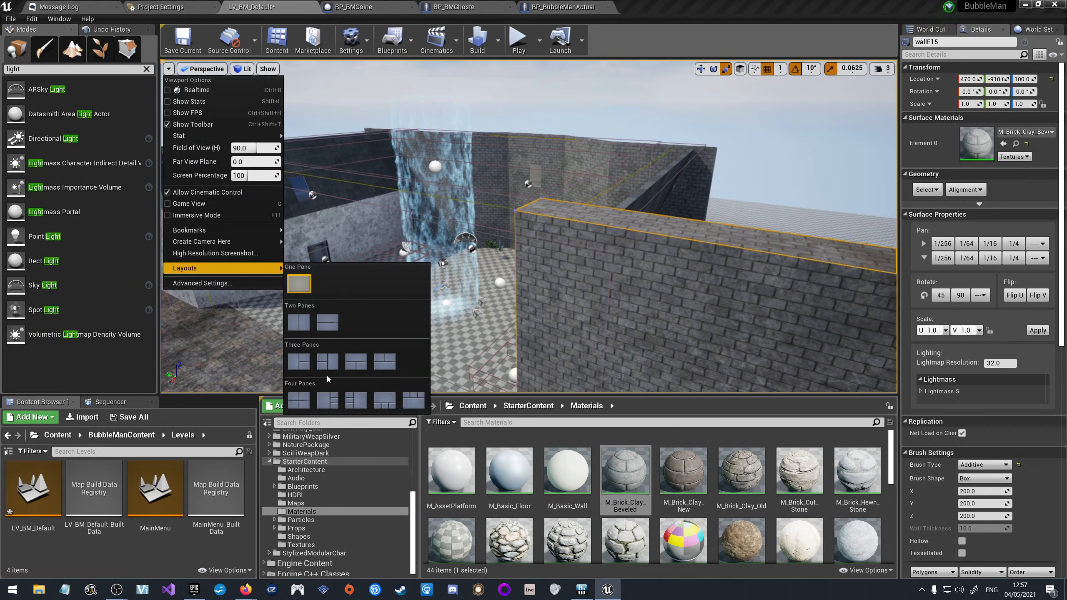
{"action": "left_click", "coordinate": [299, 401]}
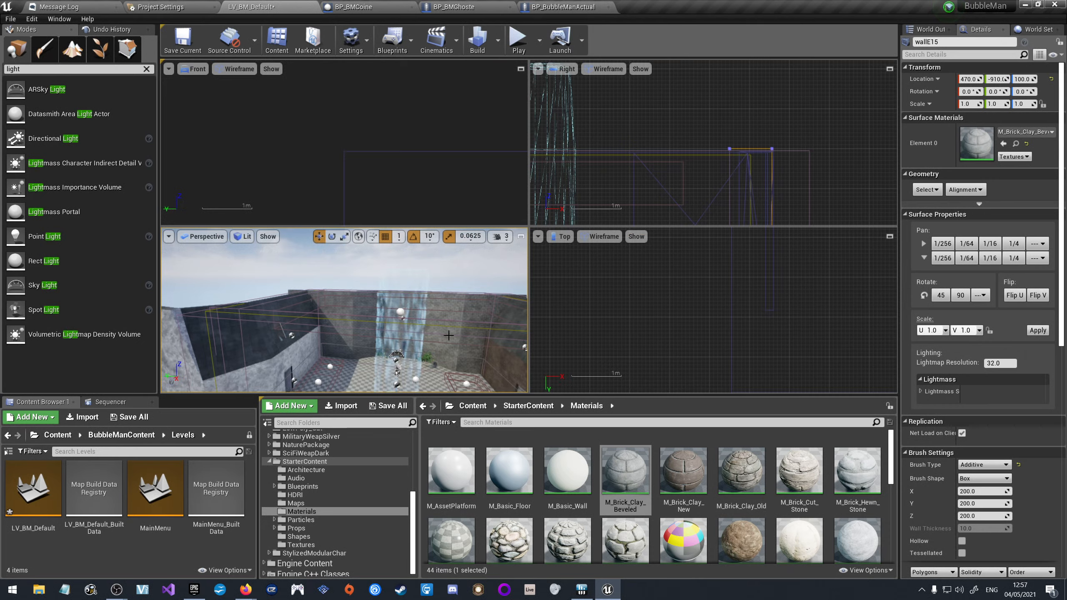
{"action": "scroll", "coordinate": [623, 277], "scroll_direction": "down", "scroll_amount": 10}
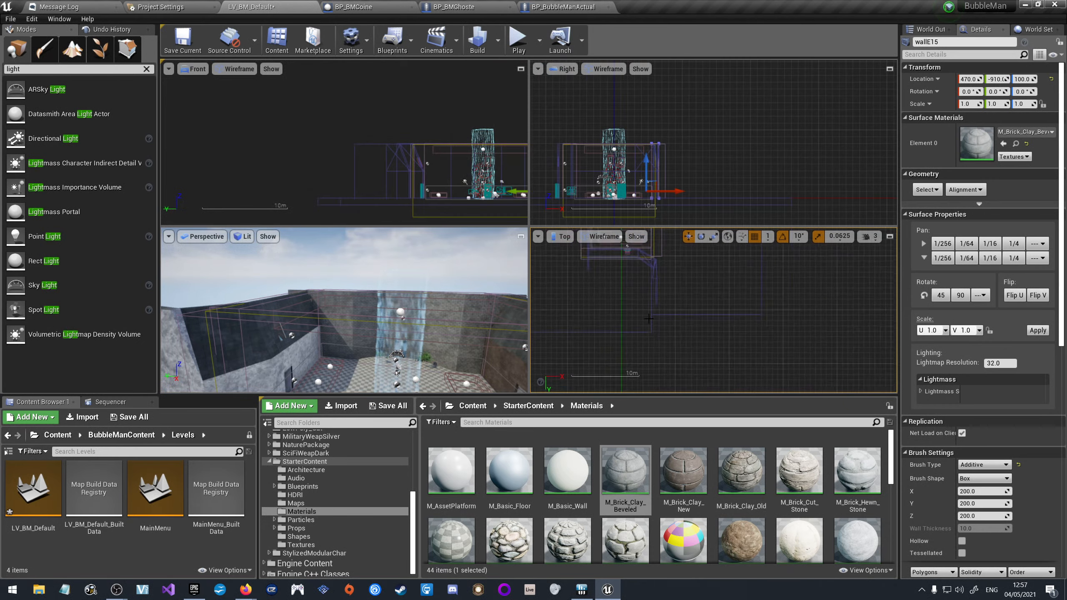
{"action": "scroll", "coordinate": [664, 301], "scroll_direction": "up", "scroll_amount": 4}
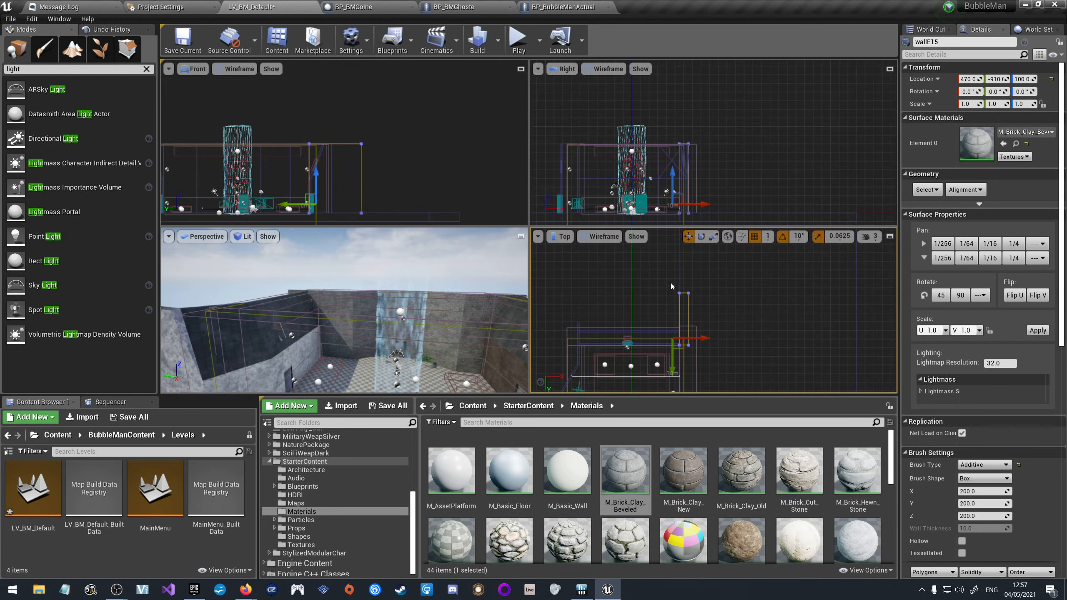
Try selecting the end wall's outer vertices and its side face in brush editing mode.
{"action": "left_click_drag", "start_coordinate": [670, 283], "coordinate": [734, 284]}
{"action": "left_click", "coordinate": [785, 179]}
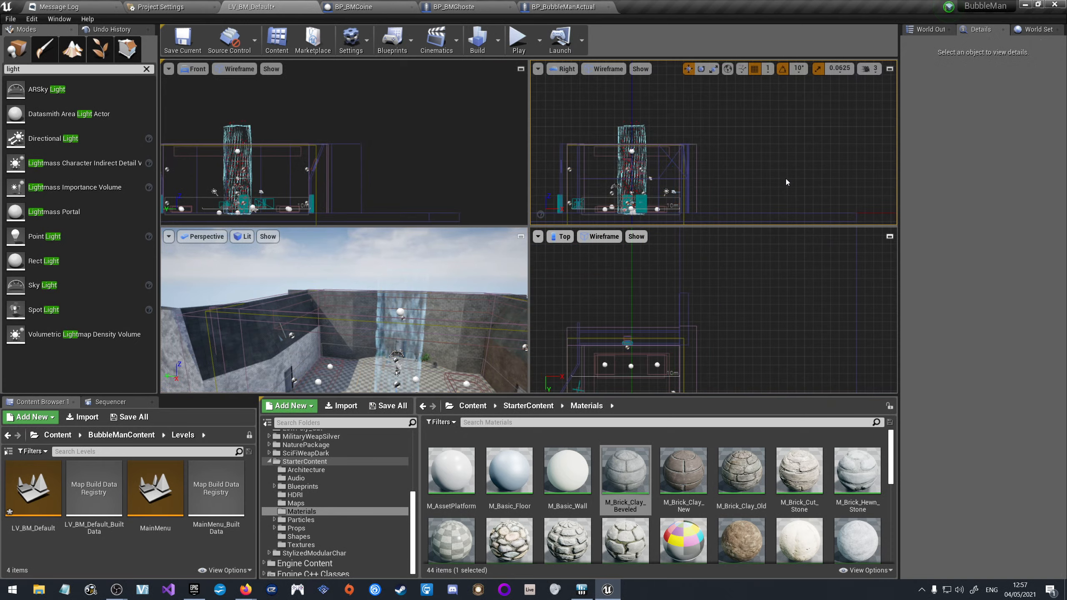
{"action": "right_click_drag", "start_coordinate": [414, 333], "coordinate": [479, 361]}
{"action": "left_click", "coordinate": [441, 309]}
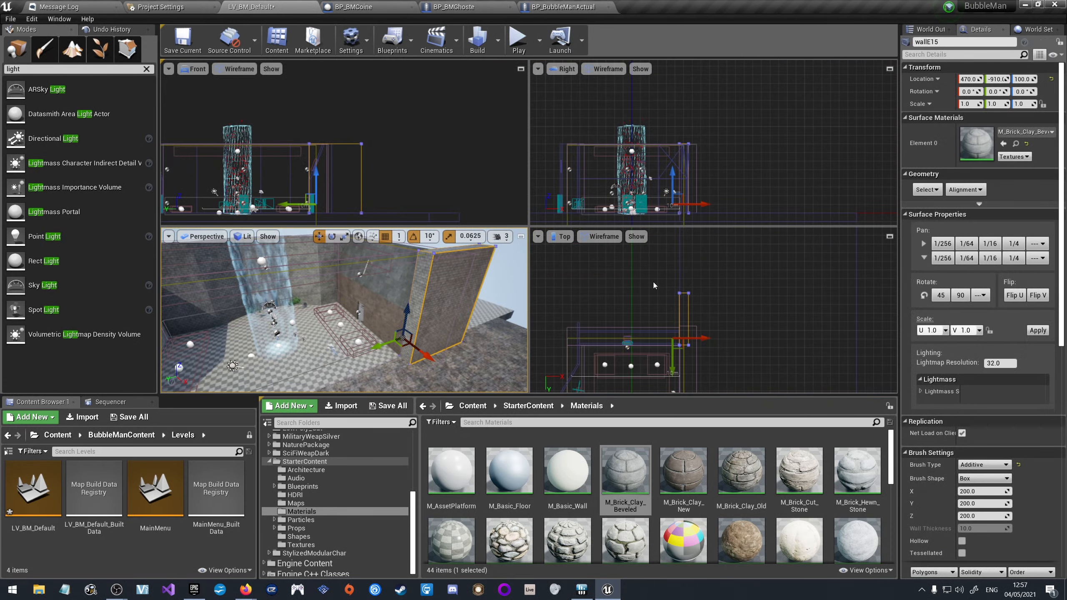
{"action": "left_click_drag", "start_coordinate": [669, 278], "coordinate": [705, 284]}
{"action": "left_click", "coordinate": [458, 295]}
{"action": "left_click", "coordinate": [127, 49]}
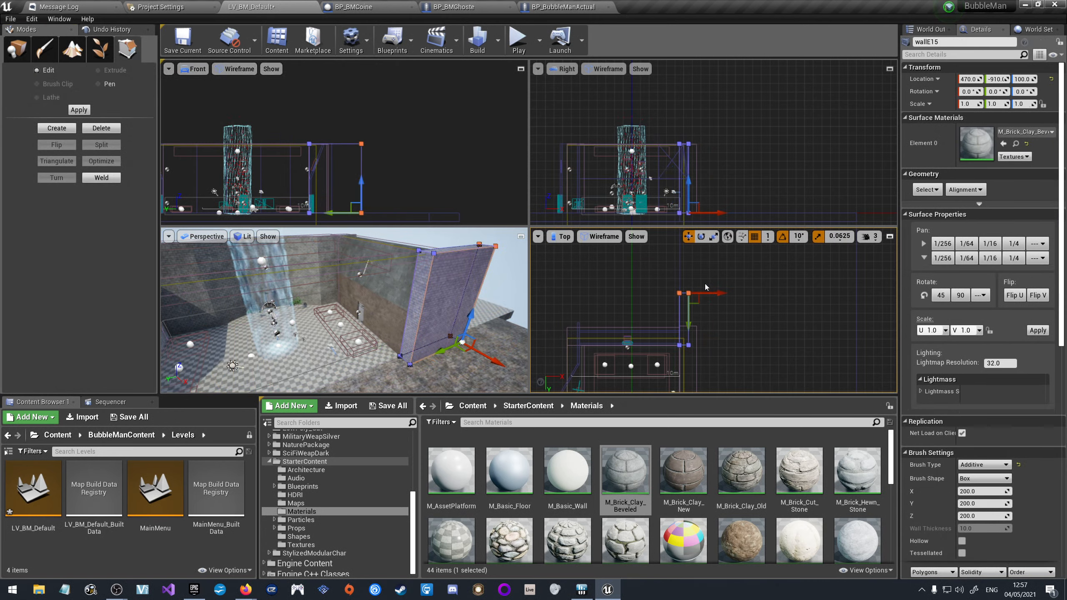
{"action": "key", "text": "f"}
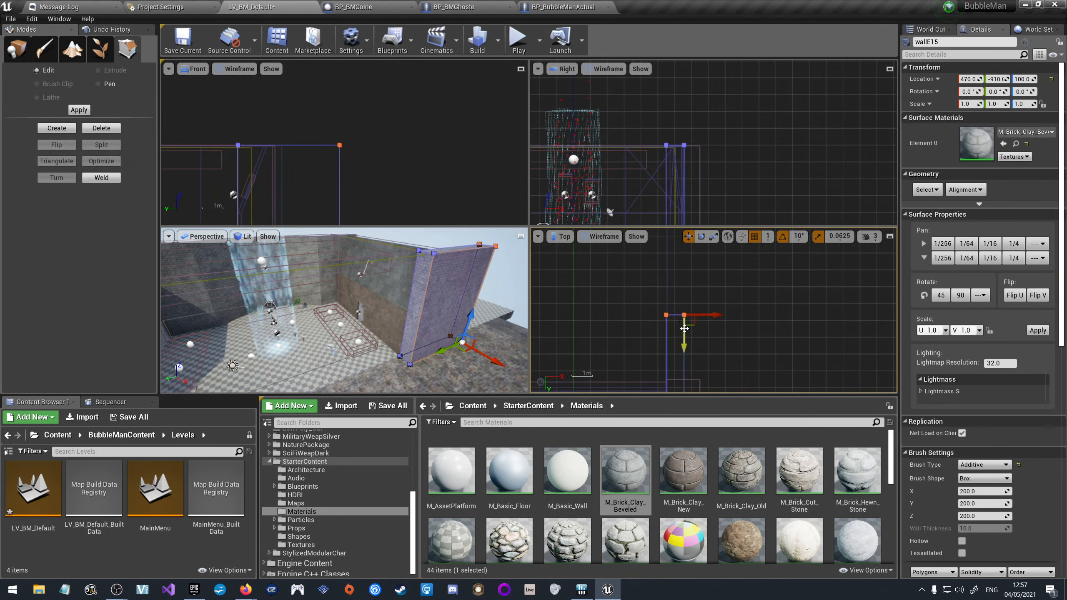
{"action": "scroll", "coordinate": [684, 328], "scroll_direction": "down", "scroll_amount": 4}
{"action": "left_click", "coordinate": [452, 297]}
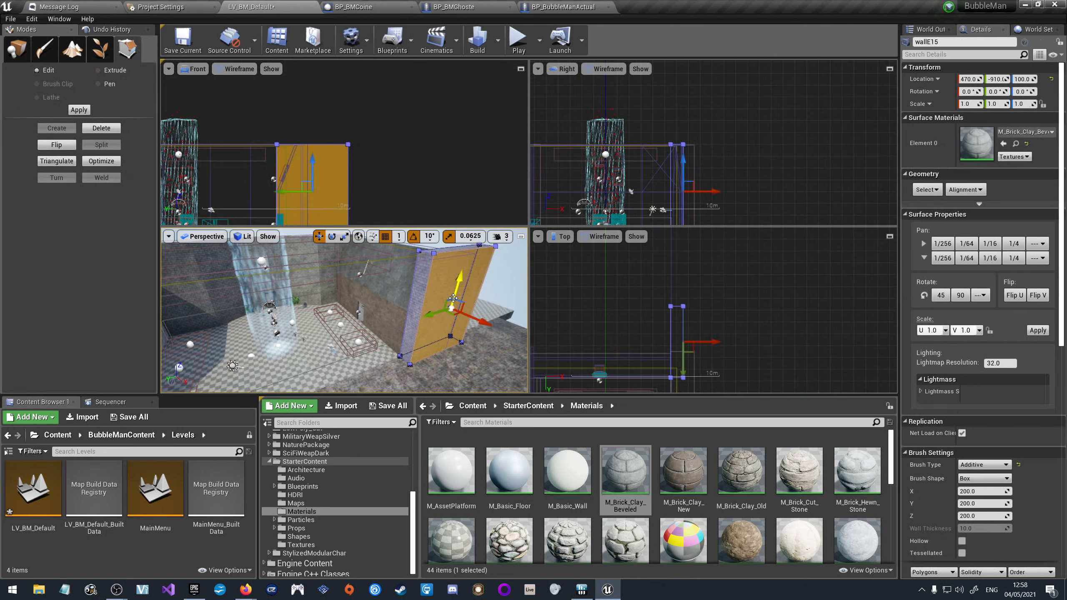
{"action": "left_click", "coordinate": [423, 282]}
{"action": "left_click", "coordinate": [759, 119]}
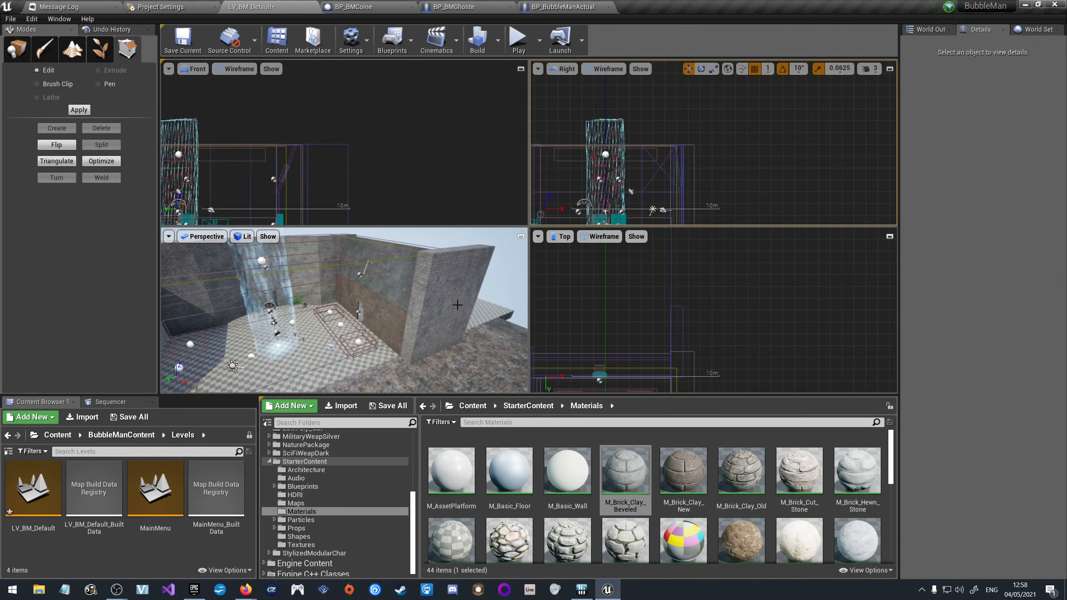
Try shifting all of the end wall's vertices diagonally outward in the Top view, and undo the move.
{"action": "left_click", "coordinate": [457, 305]}
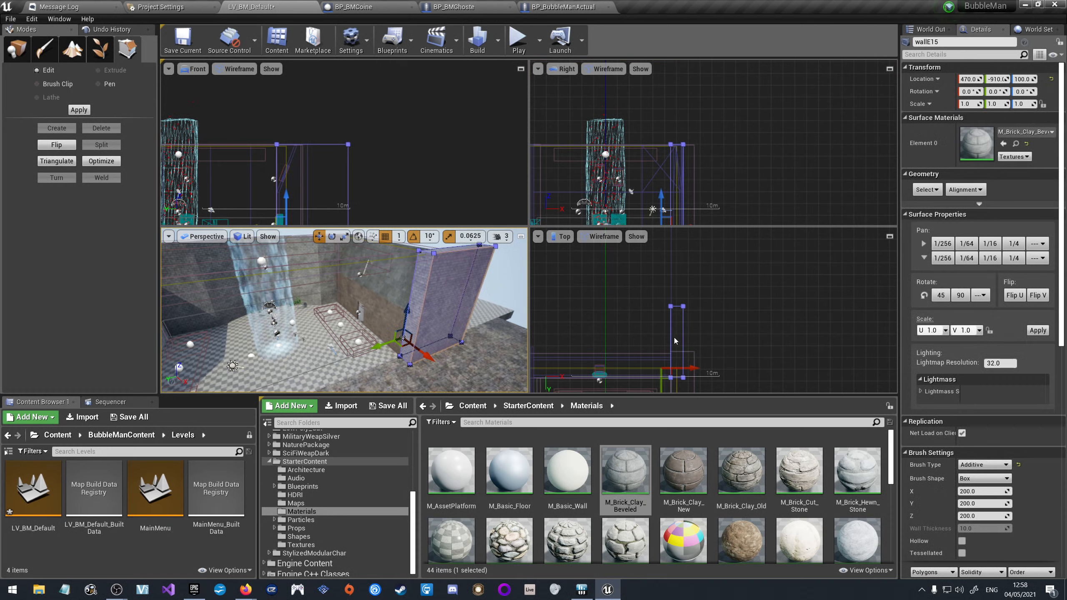
{"action": "scroll", "coordinate": [651, 283], "scroll_direction": "down", "scroll_amount": 2}
{"action": "left_click_drag", "start_coordinate": [650, 282], "coordinate": [694, 370]}
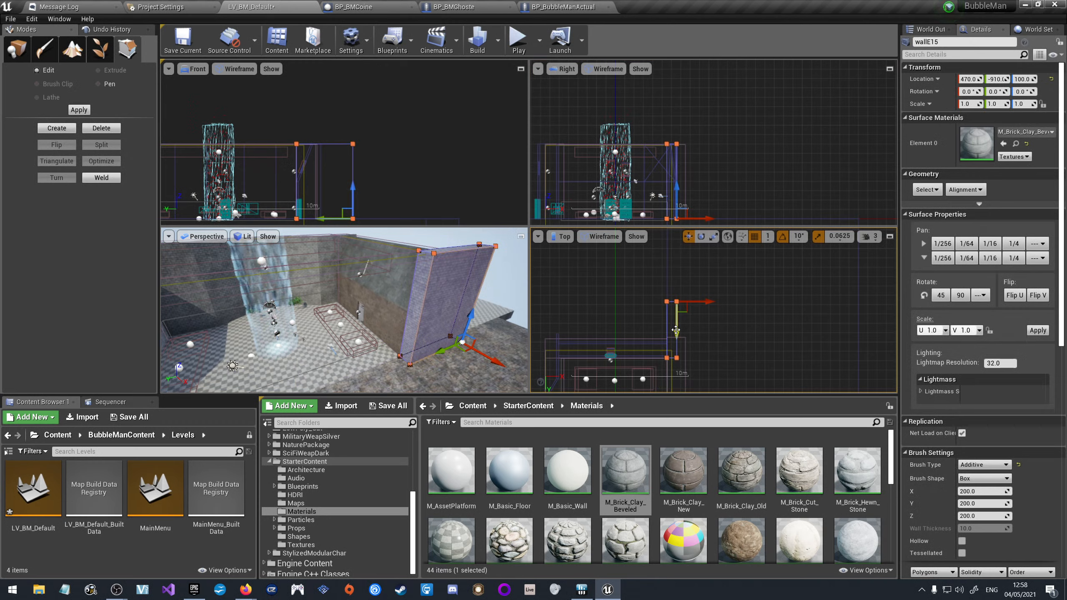
{"action": "left_click_drag", "start_coordinate": [675, 331], "coordinate": [685, 298]}
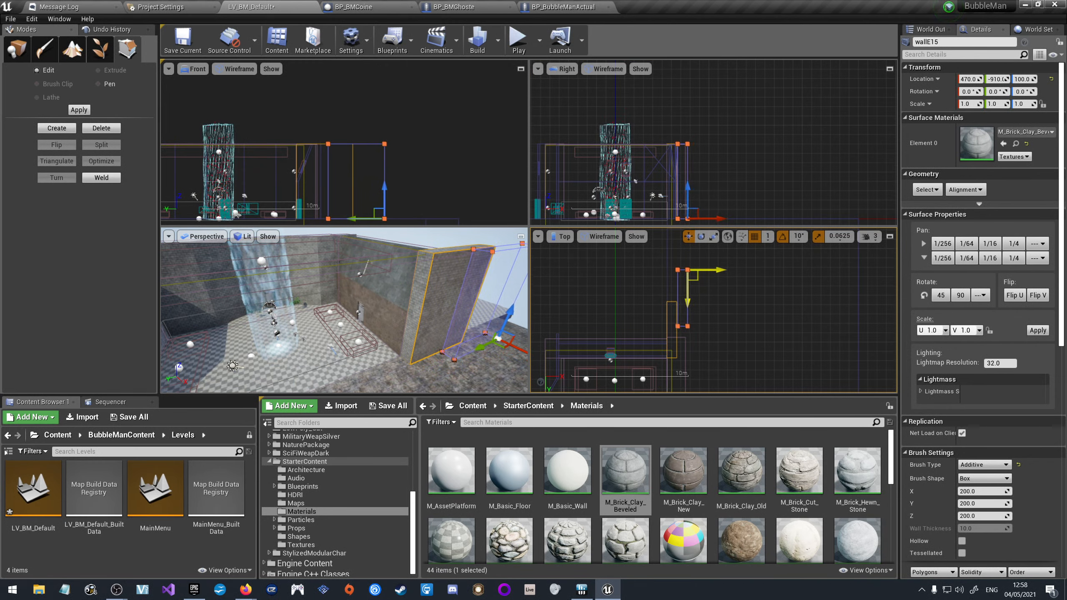
{"action": "scroll", "coordinate": [687, 310], "scroll_direction": "up", "scroll_amount": 5}
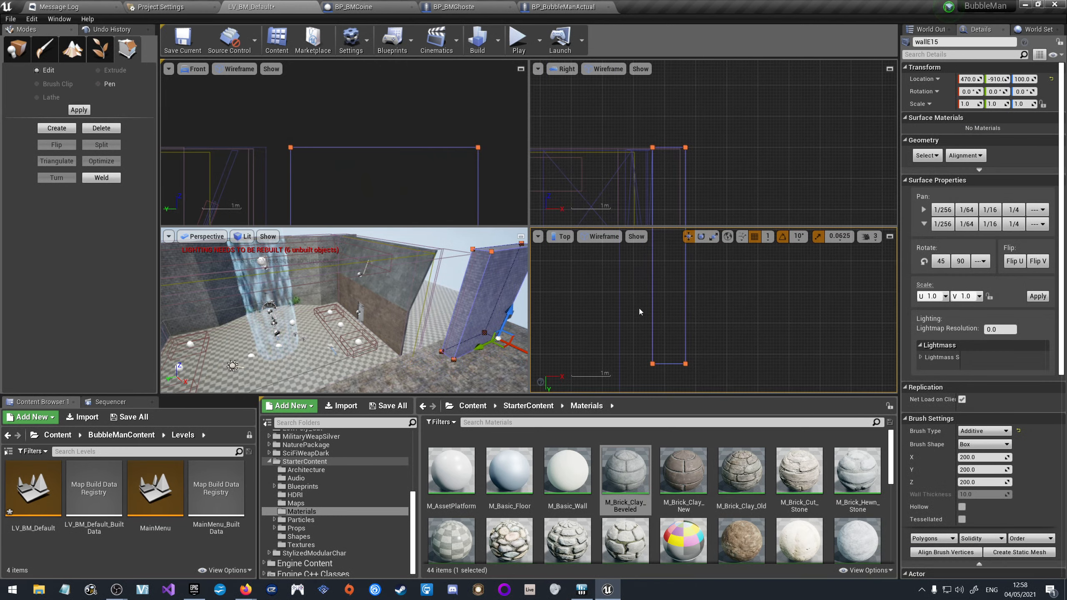
{"action": "key", "text": "ctrl+z"}
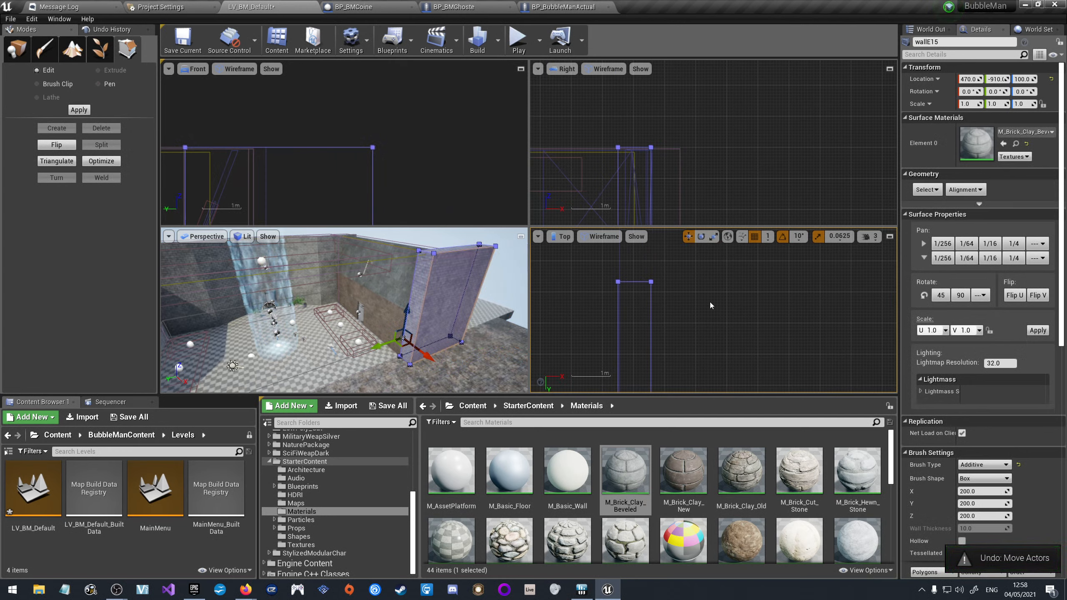
Return to placing actors and duplicate the end wall diagonally outward, positioning the copy at X 577, Y -1174.
{"action": "left_click", "coordinate": [17, 48]}
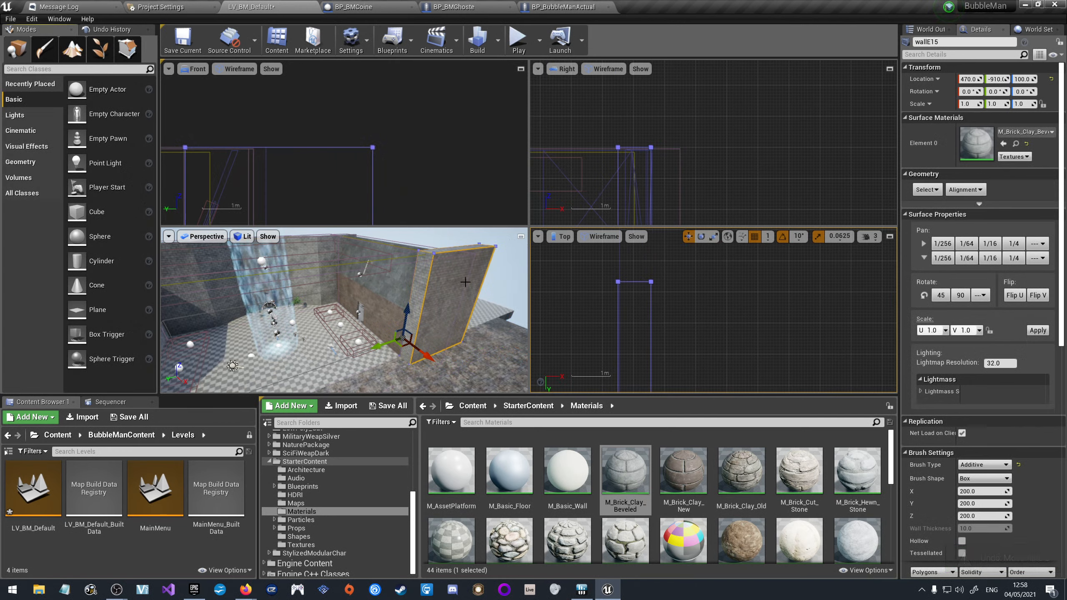
{"action": "left_click", "coordinate": [511, 269]}
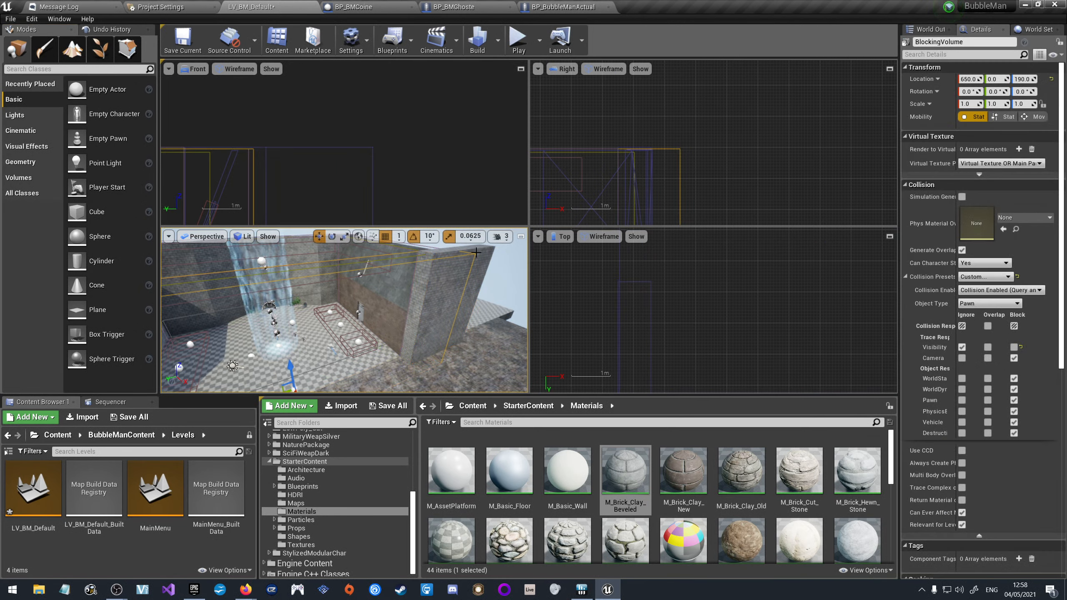
{"action": "left_click", "coordinate": [488, 254]}
{"action": "scroll", "coordinate": [662, 287], "scroll_direction": "down", "scroll_amount": 4}
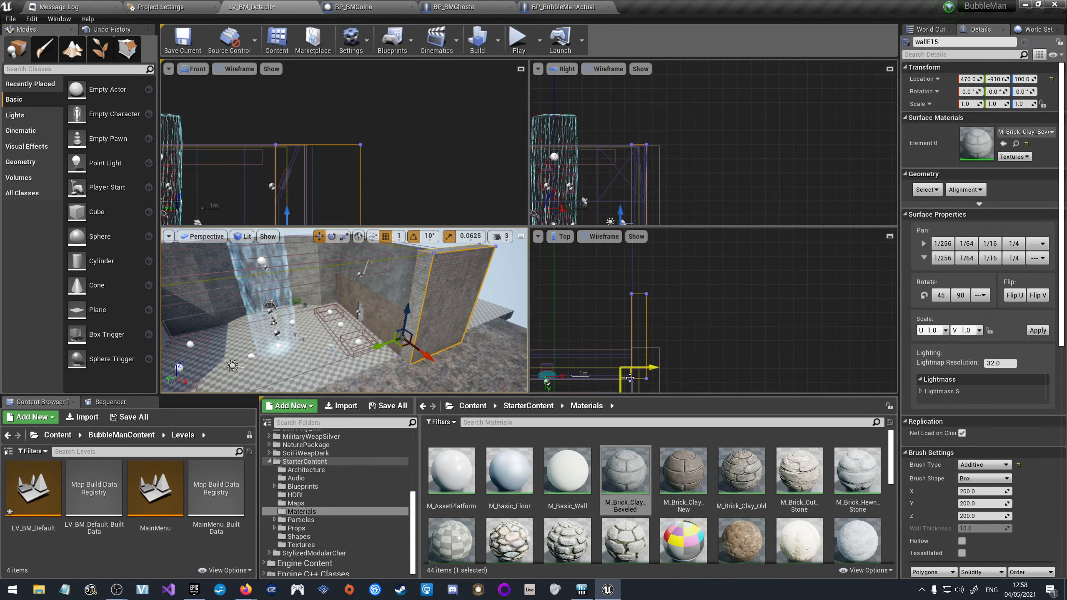
{"action": "mouse_move", "coordinate": [636, 378]}
{"action": "left_mouse_down", "text": "alt"}
{"action": "mouse_move", "coordinate": [658, 341]}
{"action": "mouse_move", "coordinate": [647, 340]}
{"action": "left_mouse_up", "text": "alt"}
{"action": "scroll", "coordinate": [642, 357], "scroll_direction": "up", "scroll_amount": 5}
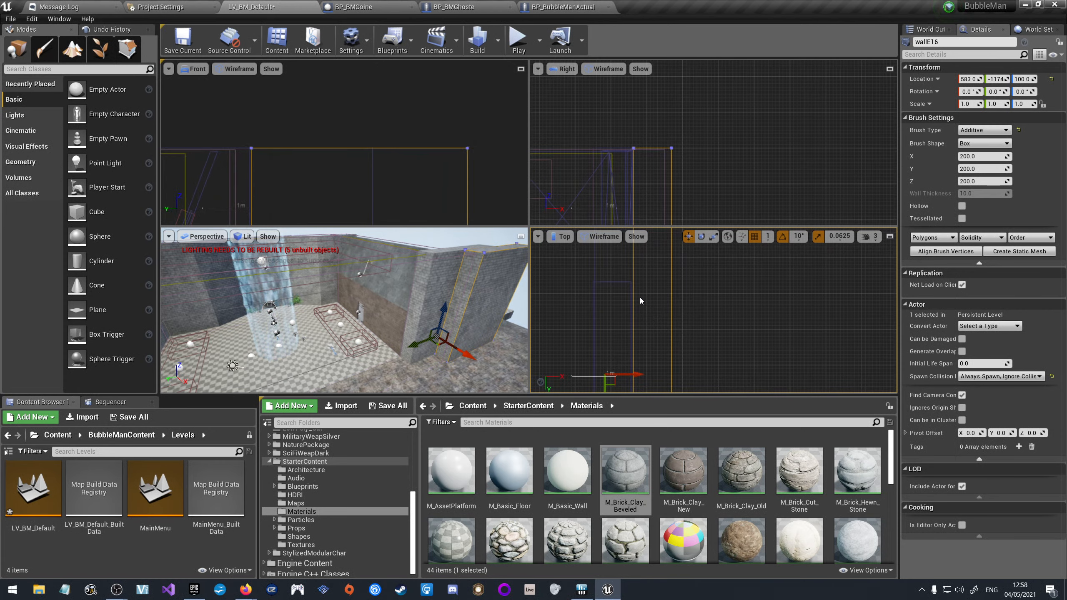
{"action": "scroll", "coordinate": [642, 323], "scroll_direction": "up", "scroll_amount": 3}
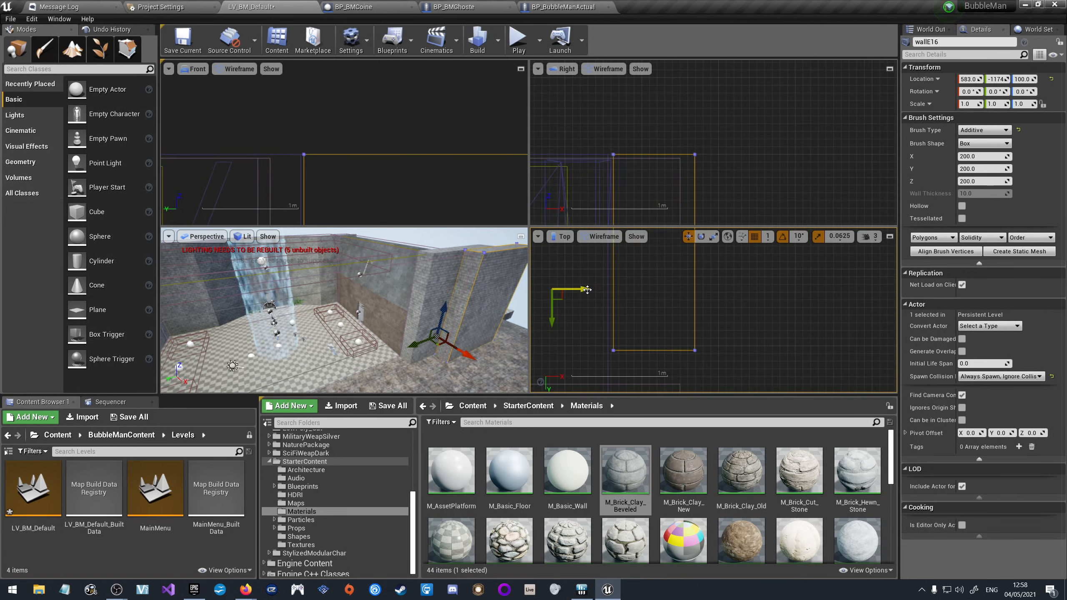
{"action": "left_click_drag", "start_coordinate": [587, 289], "coordinate": [582, 289]}
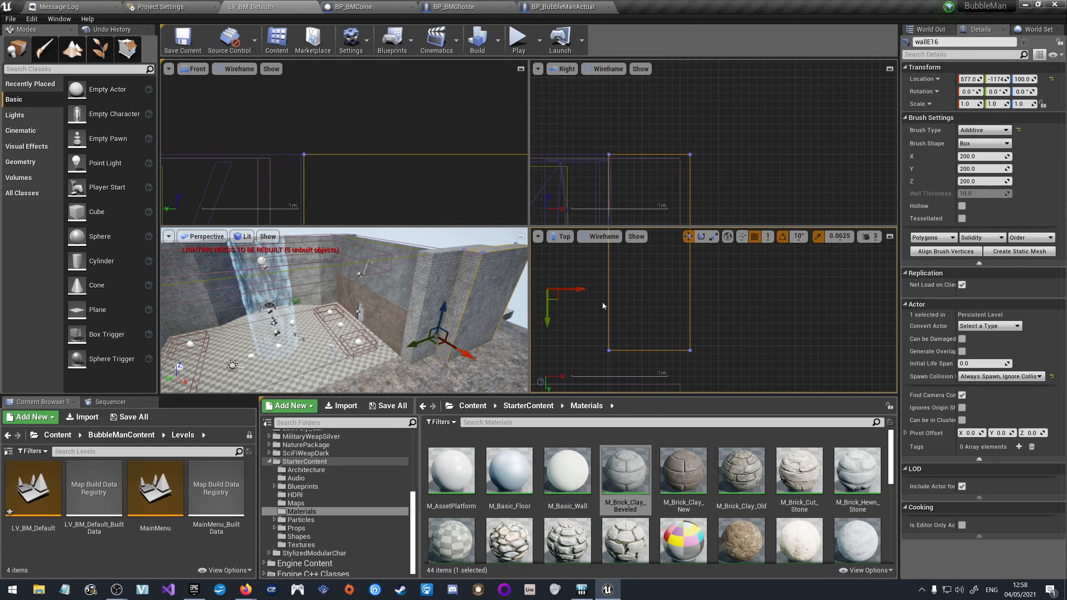
Duplicate the copied wall diagonally outward again, positioning the second copy at X 683, Y -1345.
{"action": "scroll", "coordinate": [601, 301], "scroll_direction": "down", "scroll_amount": 5}
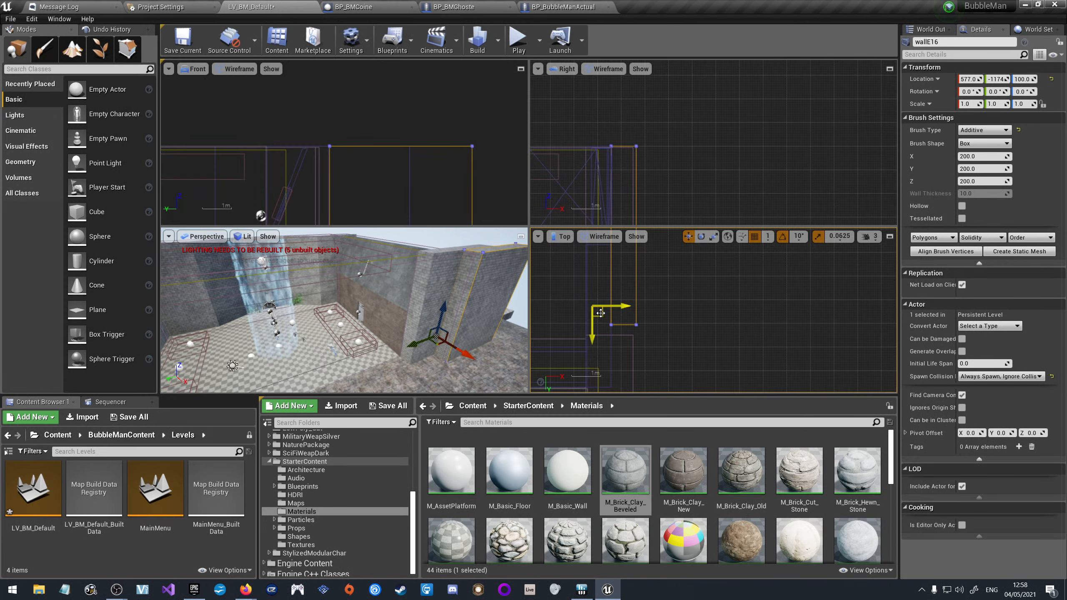
{"action": "mouse_move", "coordinate": [600, 312]}
{"action": "left_mouse_down", "text": "alt"}
{"action": "mouse_move", "coordinate": [632, 298]}
{"action": "mouse_move", "coordinate": [625, 272]}
{"action": "mouse_move", "coordinate": [586, 281]}
{"action": "left_mouse_up", "text": "alt"}
{"action": "scroll", "coordinate": [640, 296], "scroll_direction": "up", "scroll_amount": 5}
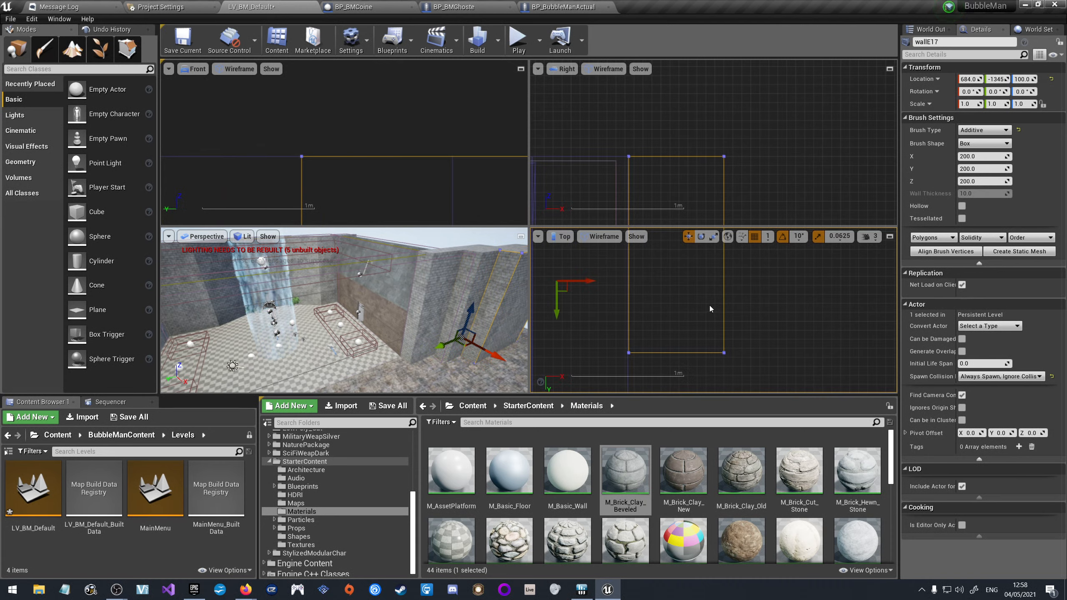
{"action": "scroll", "coordinate": [600, 299], "scroll_direction": "up", "scroll_amount": 3}
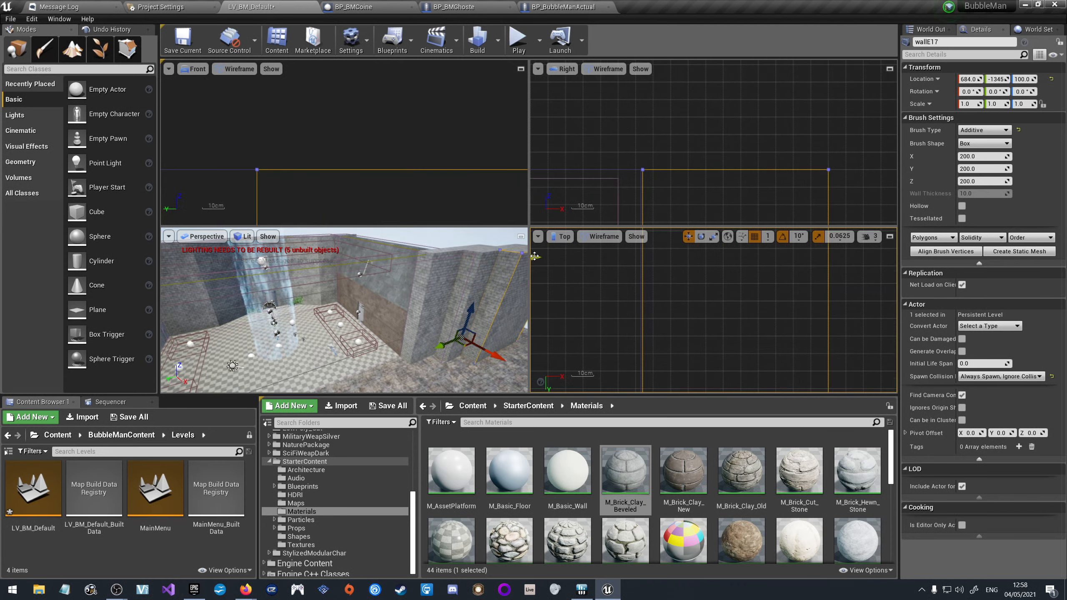
{"action": "left_click_drag", "start_coordinate": [534, 256], "coordinate": [532, 256]}
{"action": "scroll", "coordinate": [668, 289], "scroll_direction": "down", "scroll_amount": 3}
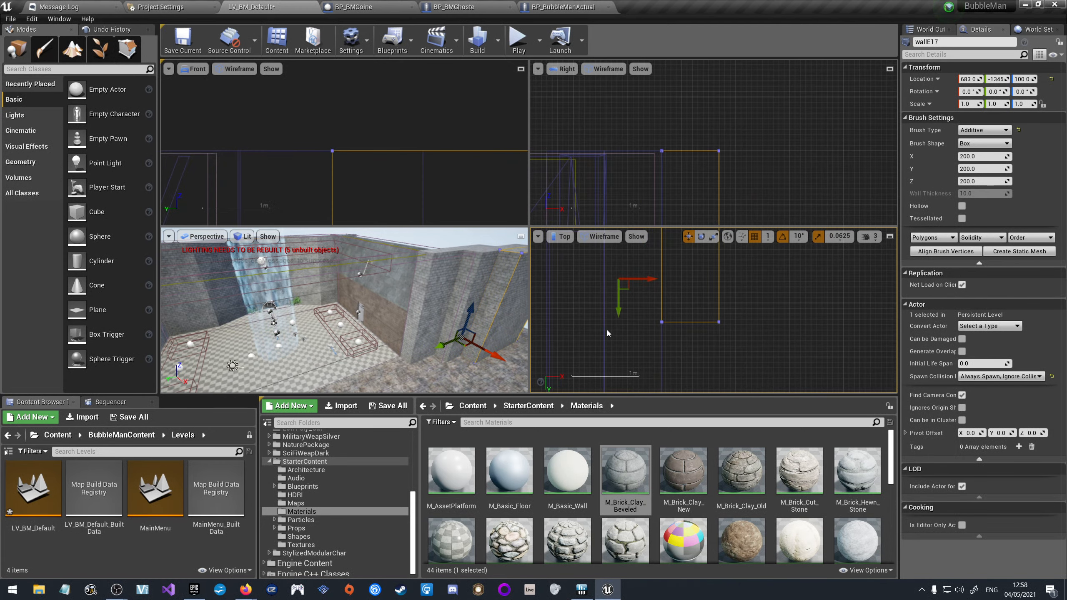
{"action": "scroll", "coordinate": [591, 332], "scroll_direction": "up", "scroll_amount": 10}
{"action": "scroll", "coordinate": [631, 322], "scroll_direction": "down", "scroll_amount": 9}
{"action": "left_click", "coordinate": [475, 276]}
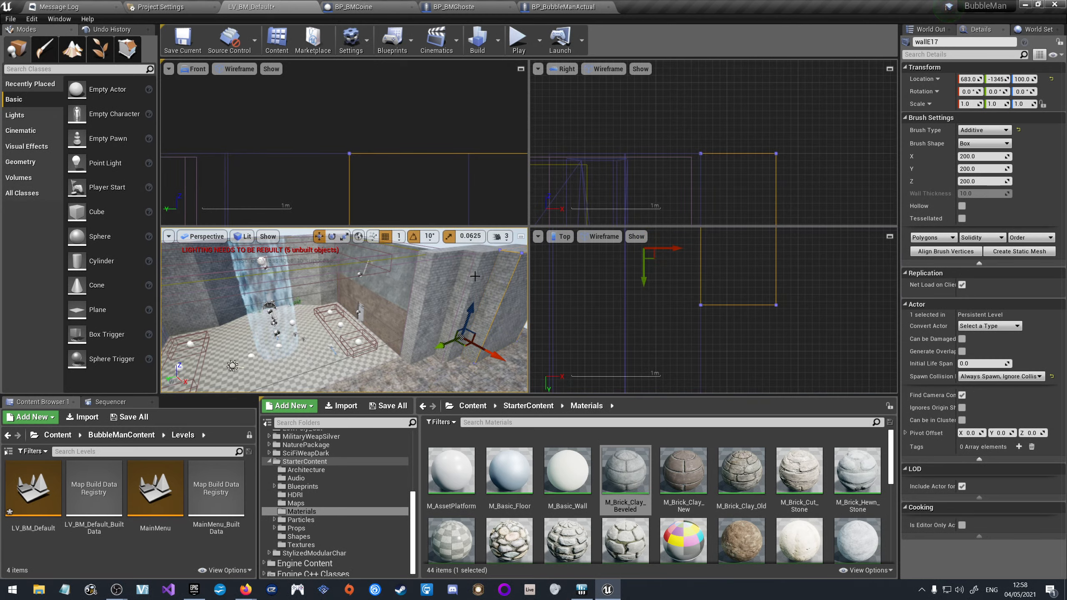
Examine the joints between the stepped end walls up close, selecting the wall copies and comparing their edges in the Perspective and Top views.
{"action": "right_click_drag", "start_coordinate": [475, 276], "coordinate": [434, 274]}
{"action": "key", "text": "w"}
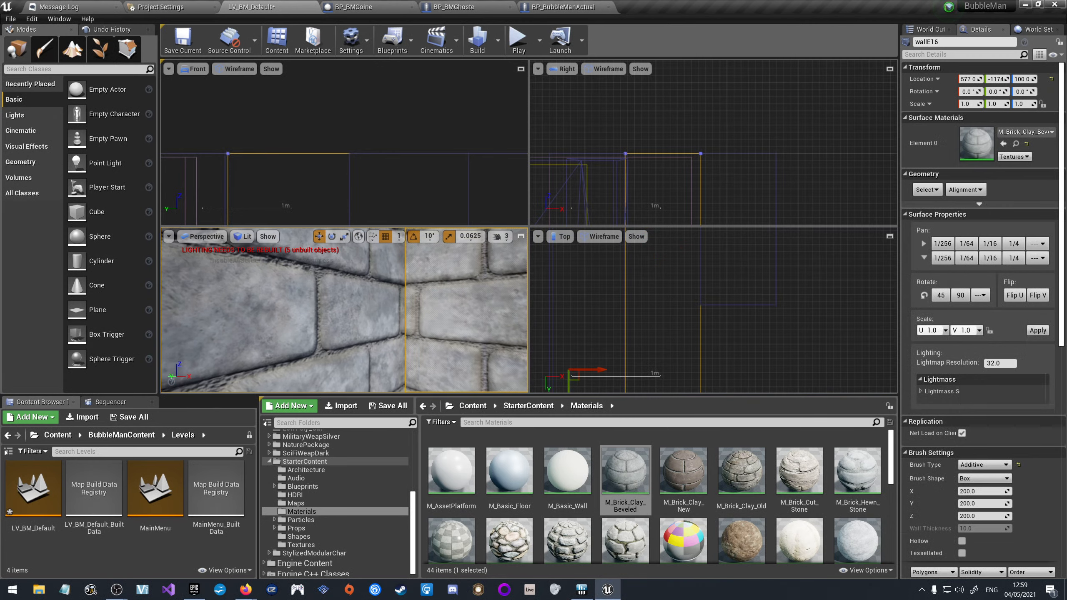
{"action": "scroll", "coordinate": [641, 306], "scroll_direction": "down", "scroll_amount": 4}
{"action": "scroll", "coordinate": [610, 347], "scroll_direction": "up", "scroll_amount": 4}
{"action": "left_click_drag", "start_coordinate": [610, 347], "coordinate": [611, 346]}
{"action": "scroll", "coordinate": [723, 329], "scroll_direction": "down", "scroll_amount": 4}
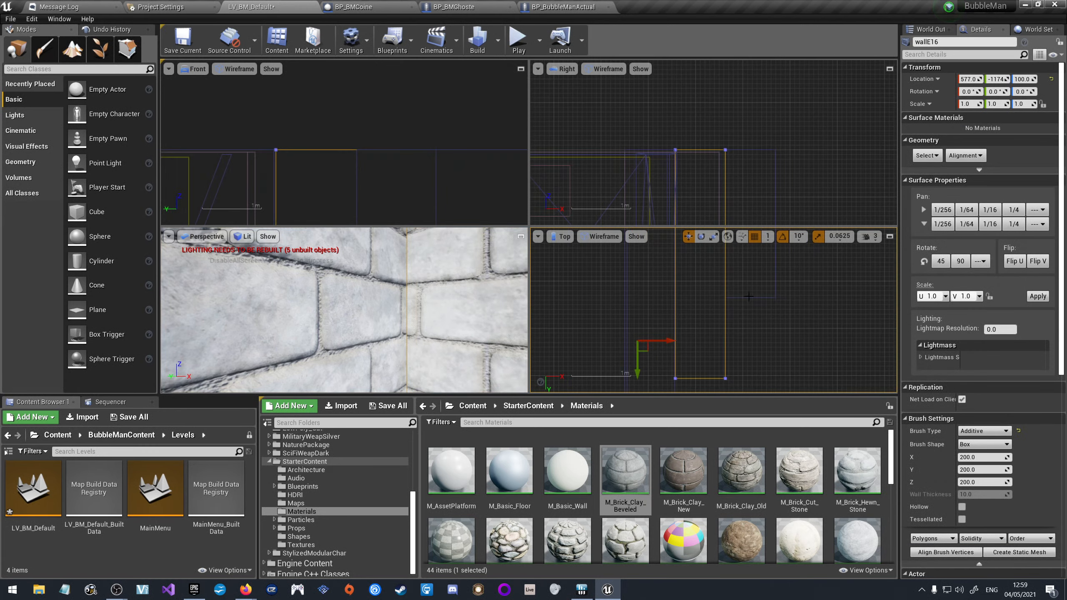
{"action": "mouse_move", "coordinate": [412, 292]}
{"action": "right_mouse_down"}
{"action": "mouse_move", "coordinate": [429, 294]}
{"action": "mouse_move", "coordinate": [406, 296]}
{"action": "right_mouse_up"}
{"action": "left_click", "coordinate": [406, 296]}
{"action": "scroll", "coordinate": [705, 277], "scroll_direction": "up", "scroll_amount": 4}
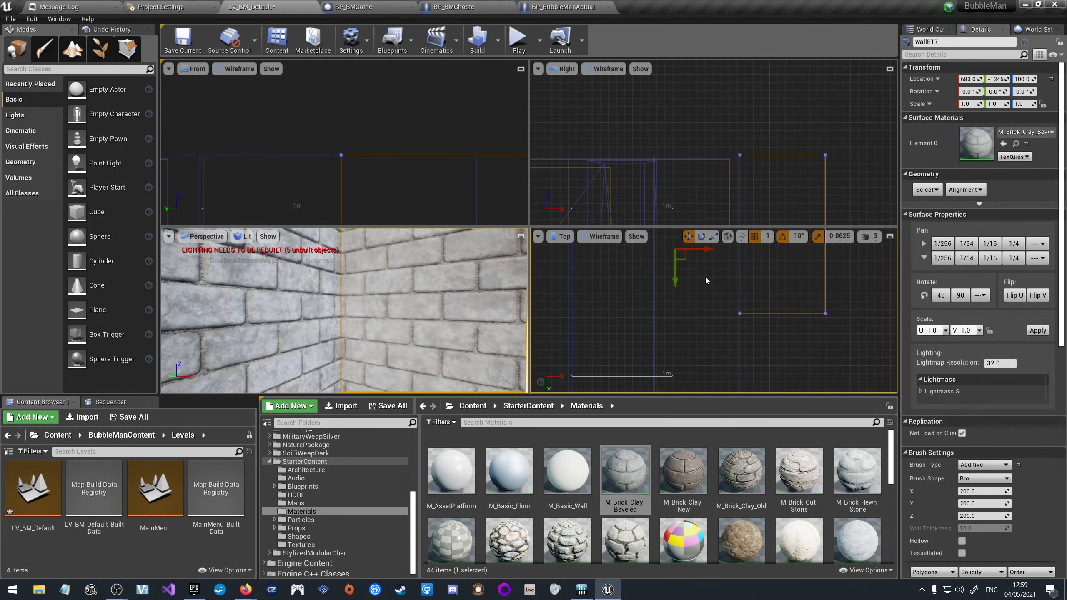
{"action": "scroll", "coordinate": [620, 311], "scroll_direction": "up", "scroll_amount": 5}
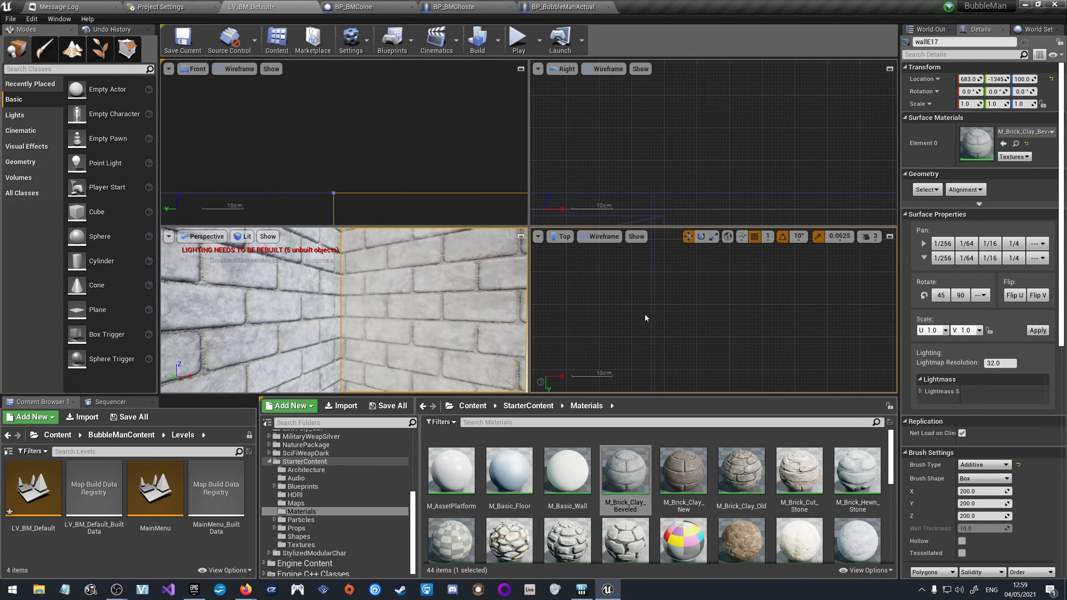
{"action": "scroll", "coordinate": [644, 312], "scroll_direction": "down", "scroll_amount": 2}
{"action": "left_click", "coordinate": [652, 296]}
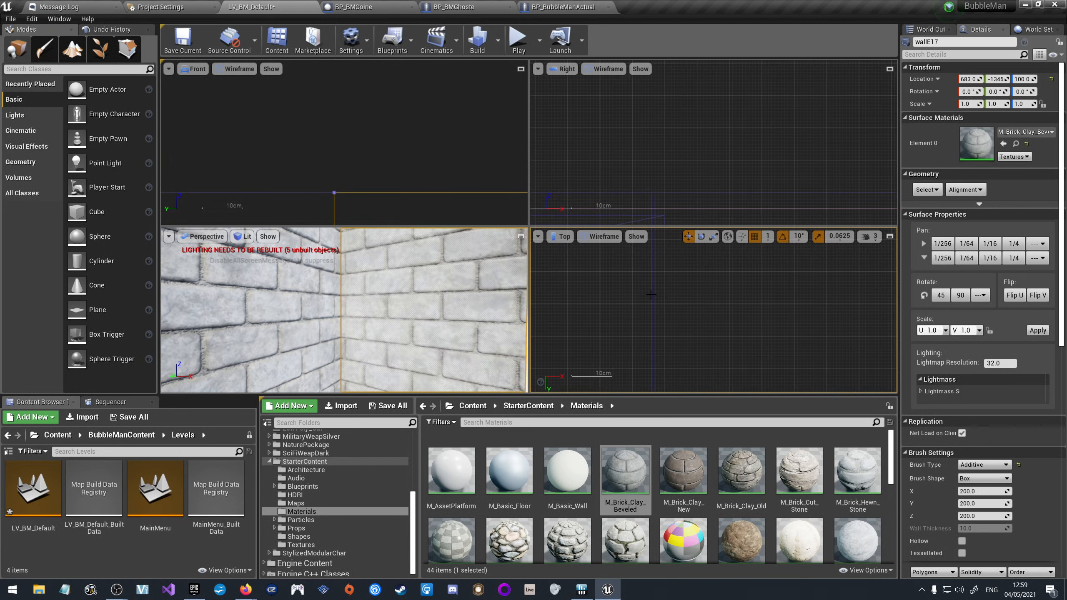
{"action": "key", "text": "f"}
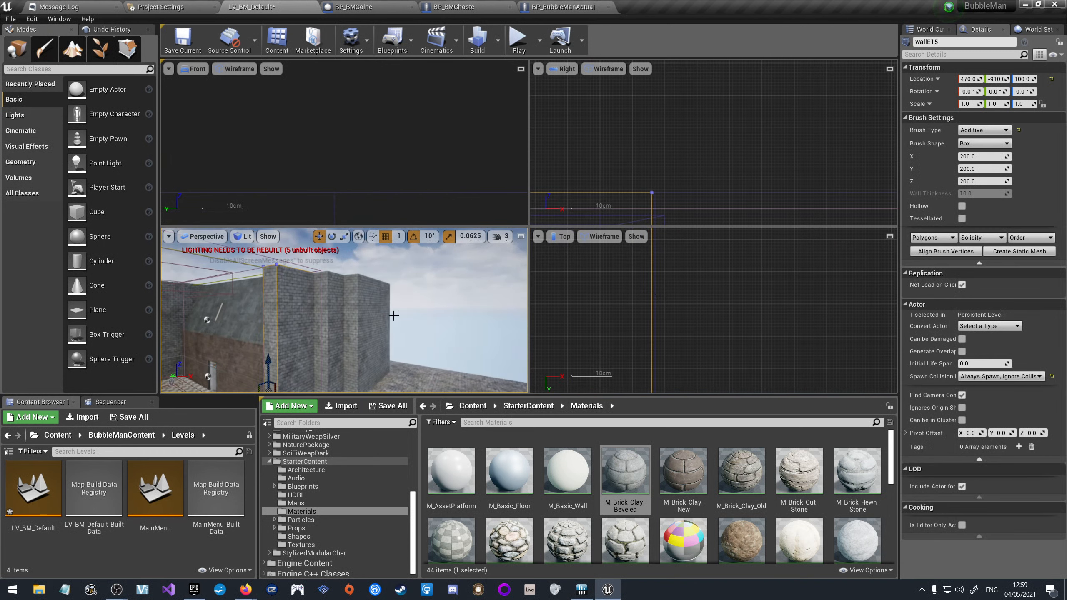
Select the middle stepped wall and nudge it along the X axis in the Top view to X 576.
{"action": "left_click", "coordinate": [655, 313]}
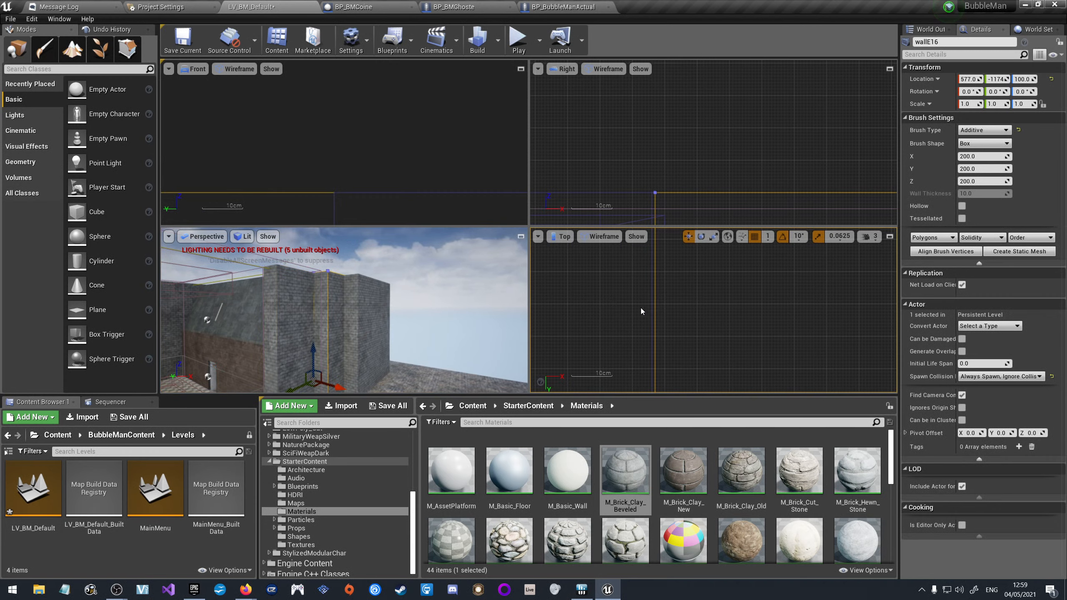
{"action": "scroll", "coordinate": [638, 321], "scroll_direction": "down", "scroll_amount": 8}
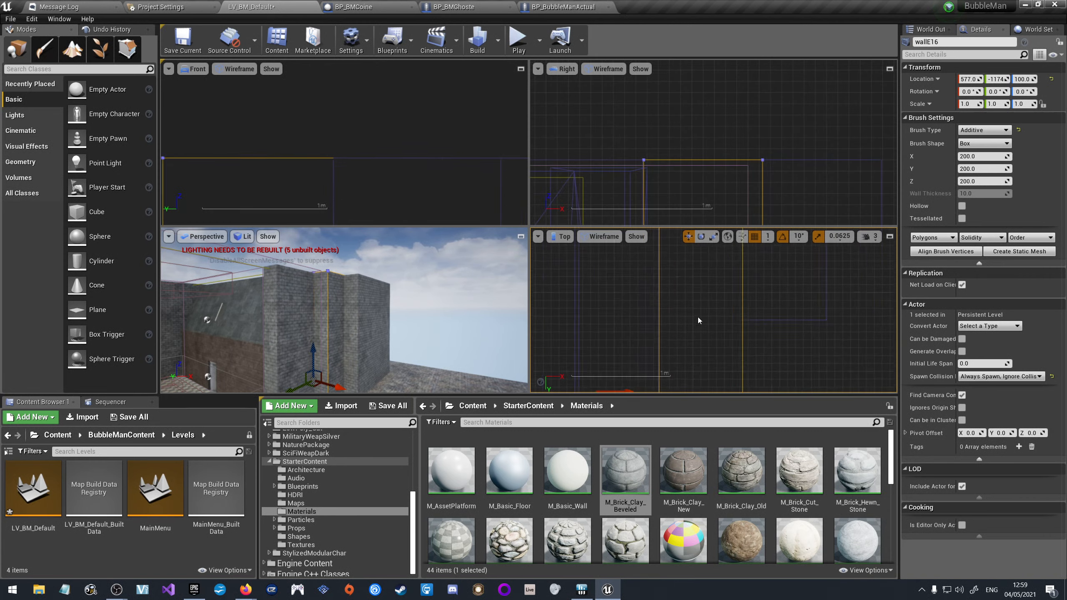
{"action": "scroll", "coordinate": [676, 341], "scroll_direction": "up", "scroll_amount": 8}
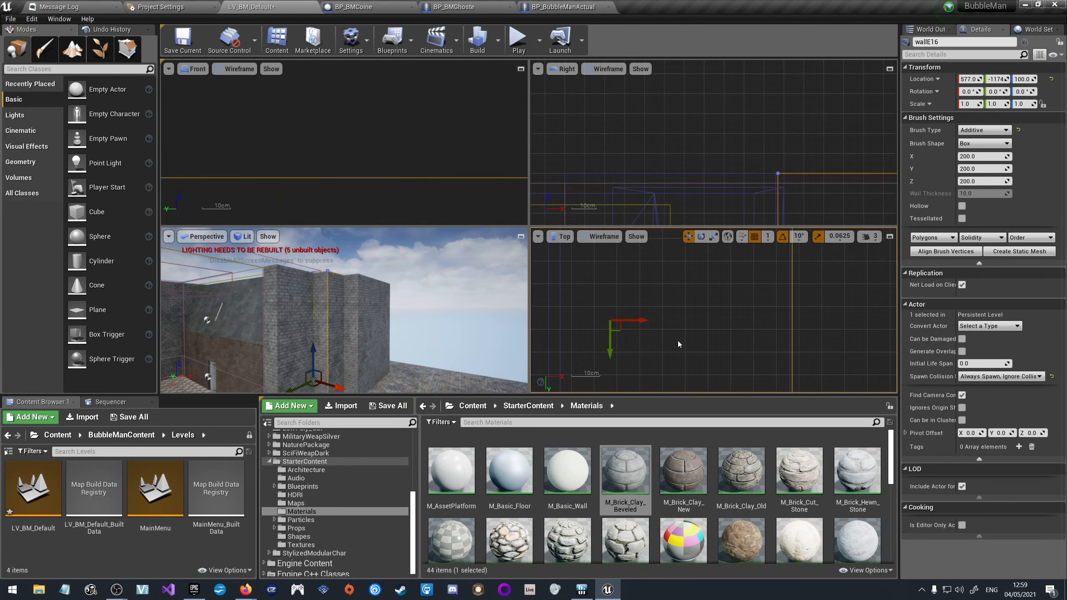
{"action": "left_click_drag", "start_coordinate": [644, 320], "coordinate": [641, 320]}
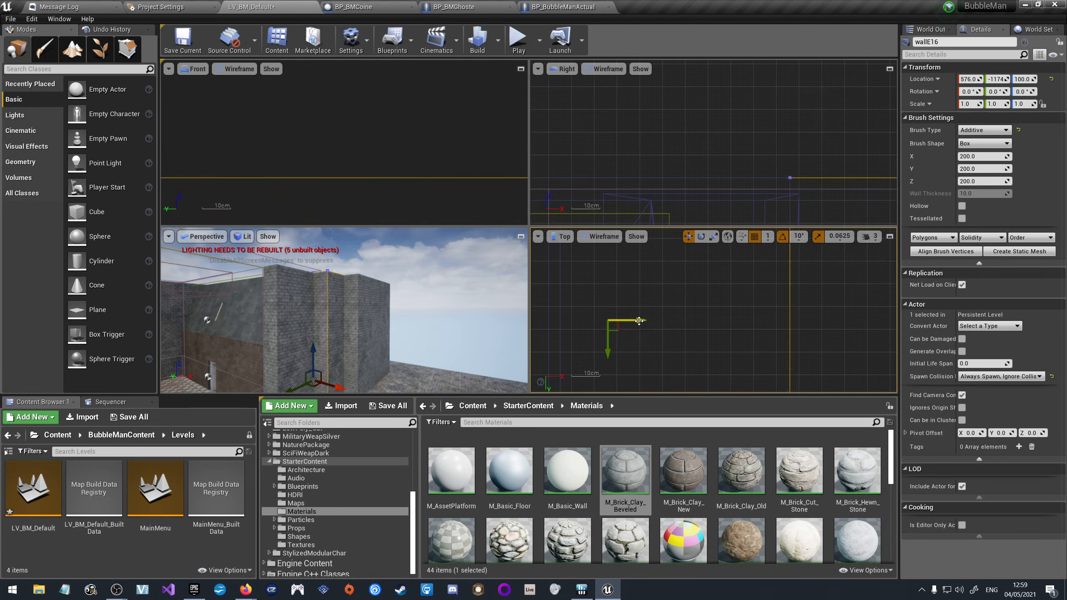
Nudge the outermost stepped wall along the X axis in the Top view to X 682, and deselect it.
{"action": "left_click", "coordinate": [362, 300]}
{"action": "scroll", "coordinate": [642, 317], "scroll_direction": "down", "scroll_amount": 8}
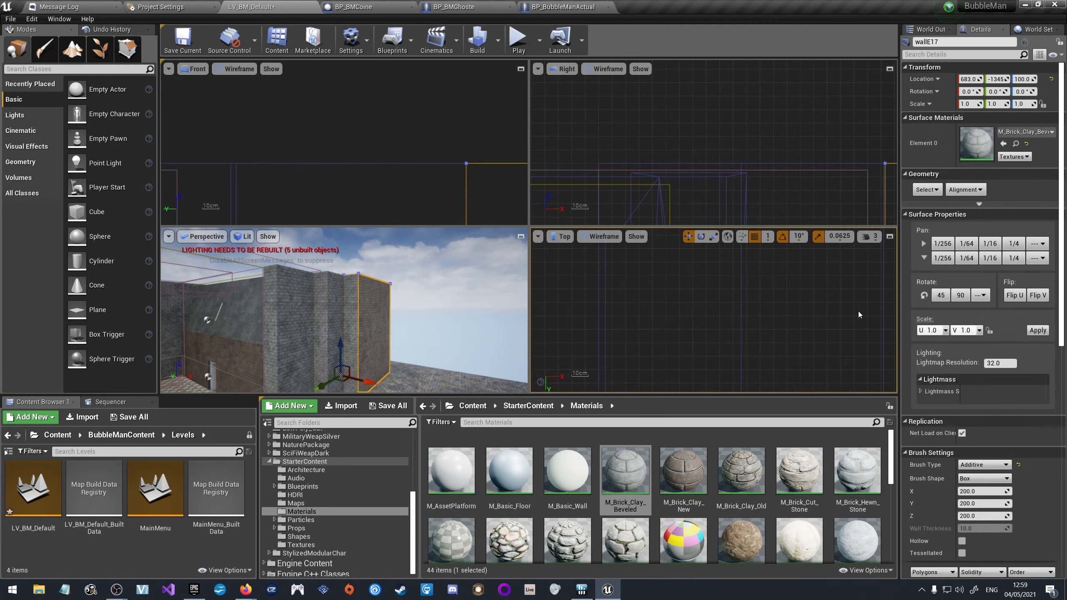
{"action": "scroll", "coordinate": [841, 321], "scroll_direction": "up", "scroll_amount": 5}
{"action": "scroll", "coordinate": [806, 330], "scroll_direction": "down", "scroll_amount": 13}
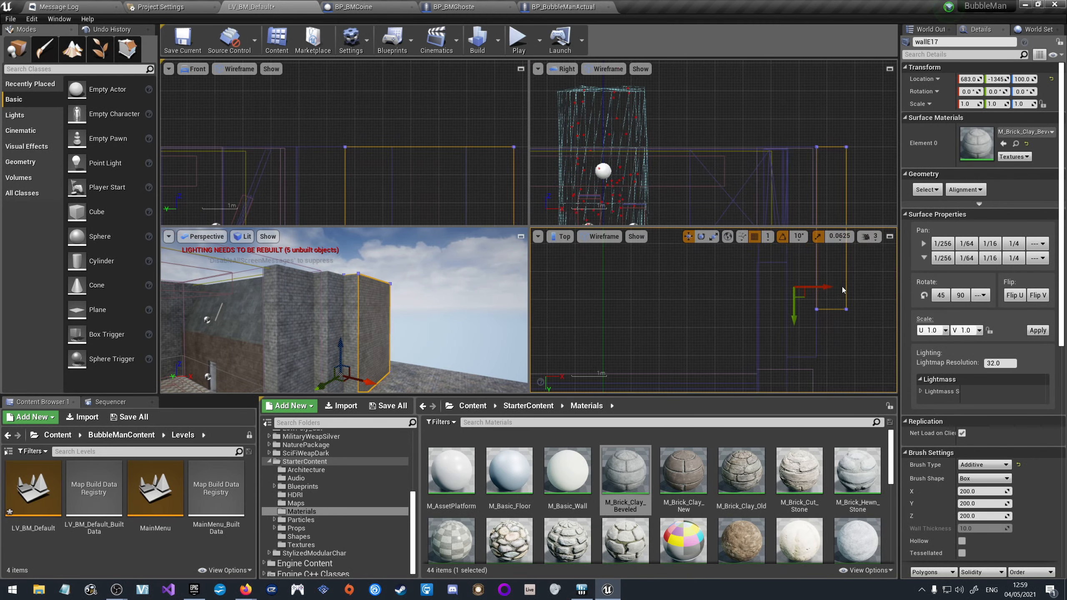
{"action": "scroll", "coordinate": [841, 288], "scroll_direction": "up", "scroll_amount": 7}
{"action": "scroll", "coordinate": [815, 299], "scroll_direction": "up", "scroll_amount": 3}
{"action": "scroll", "coordinate": [714, 277], "scroll_direction": "up", "scroll_amount": 2}
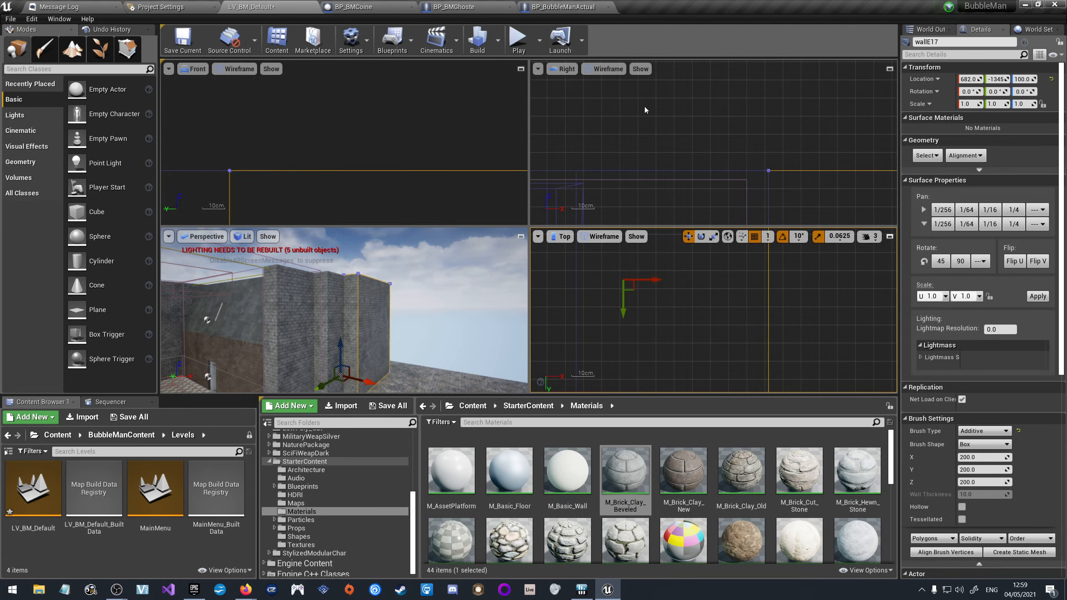
{"action": "left_click", "coordinate": [645, 131]}
{"action": "scroll", "coordinate": [441, 300], "scroll_direction": "down", "scroll_amount": 3}
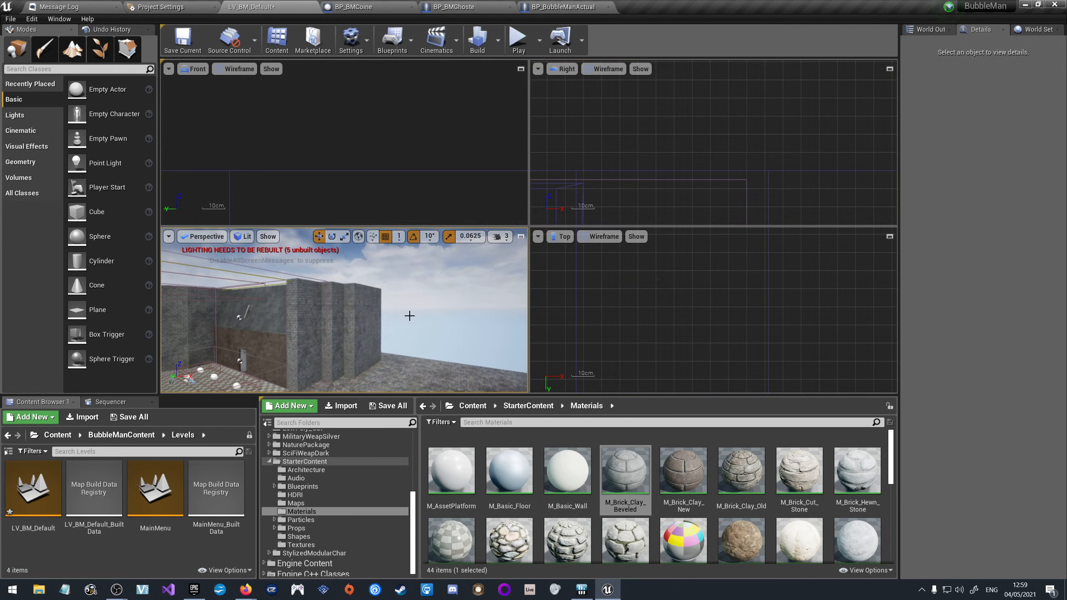
Move the outermost stepped wall farther outward along the Y axis in the Top view to Y -1486.
{"action": "left_click", "coordinate": [375, 312]}
{"action": "left_click_drag", "start_coordinate": [622, 304], "coordinate": [622, 274]}
{"action": "scroll", "coordinate": [655, 341], "scroll_direction": "down", "scroll_amount": 4}
{"action": "scroll", "coordinate": [655, 341], "scroll_direction": "down", "scroll_amount": 4}
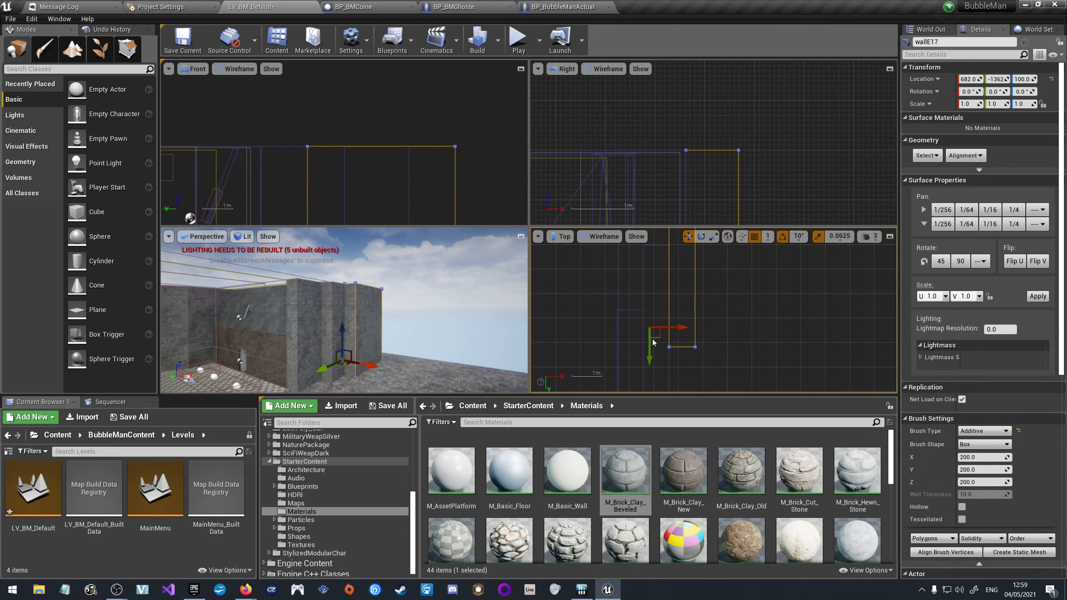
{"action": "left_click_drag", "start_coordinate": [648, 348], "coordinate": [640, 318]}
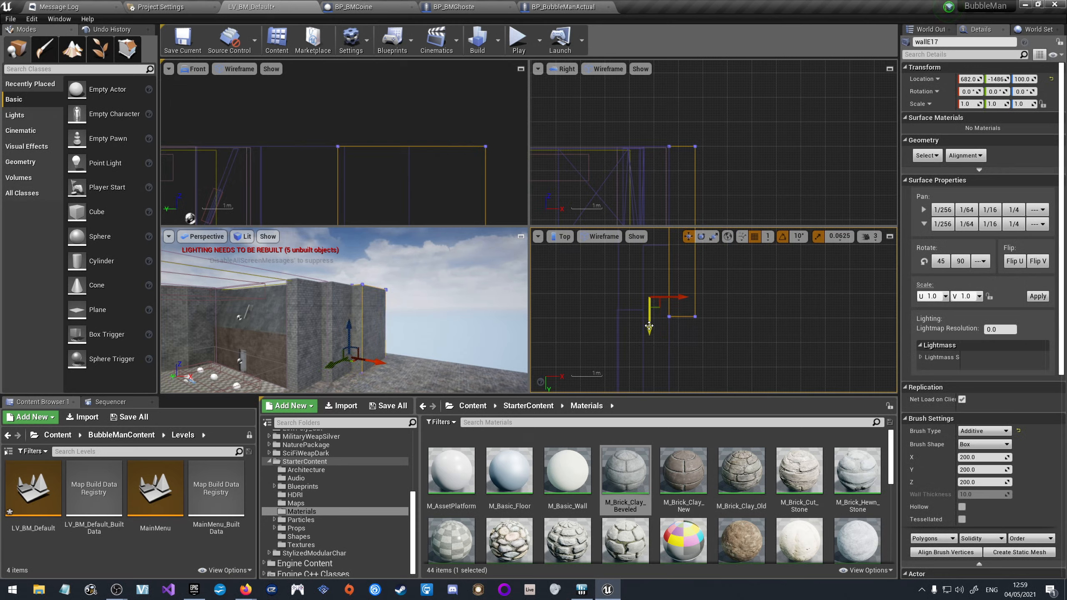
Deselect the wall, view the extended courtyard from farther back, and save the current level.
{"action": "left_click", "coordinate": [813, 326]}
{"action": "right_click_drag", "start_coordinate": [424, 301], "coordinate": [332, 304]}
{"action": "key", "text": "s"}
{"action": "left_click", "coordinate": [181, 42]}
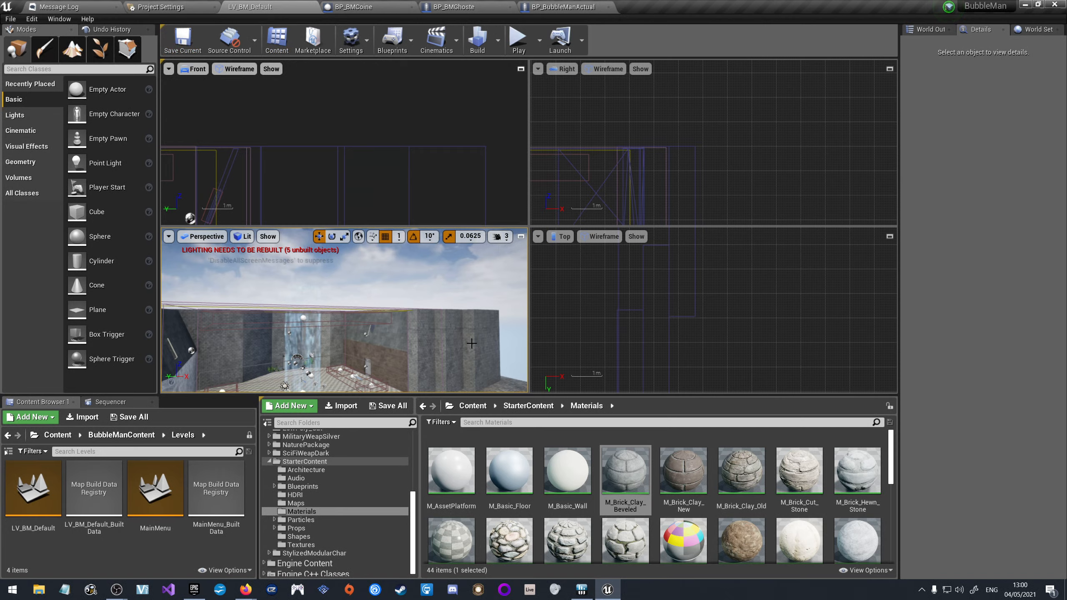
Playtest the level twice in the viewport, running the character around the courtyard to check the walls, and stop each session.
{"action": "left_click", "coordinate": [518, 38]}
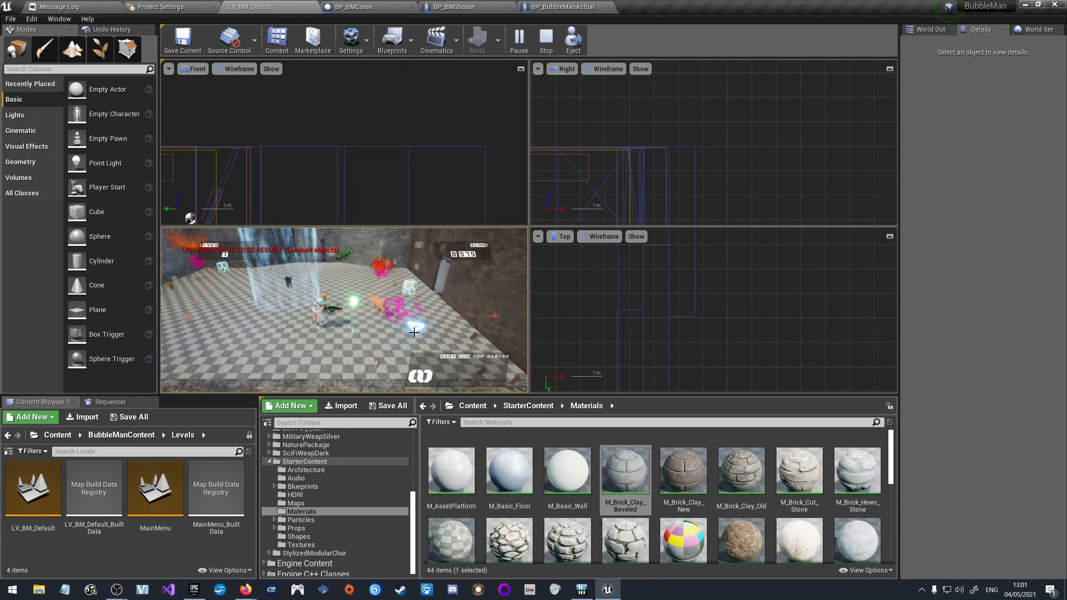
{"action": "key", "text": "Escape"}
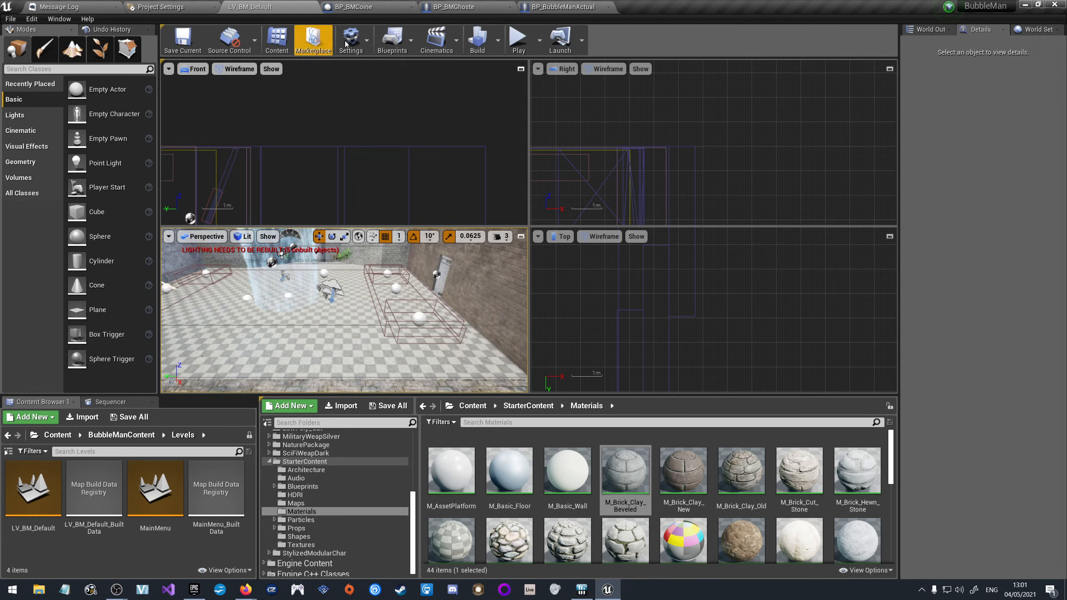
{"action": "left_click", "coordinate": [518, 39]}
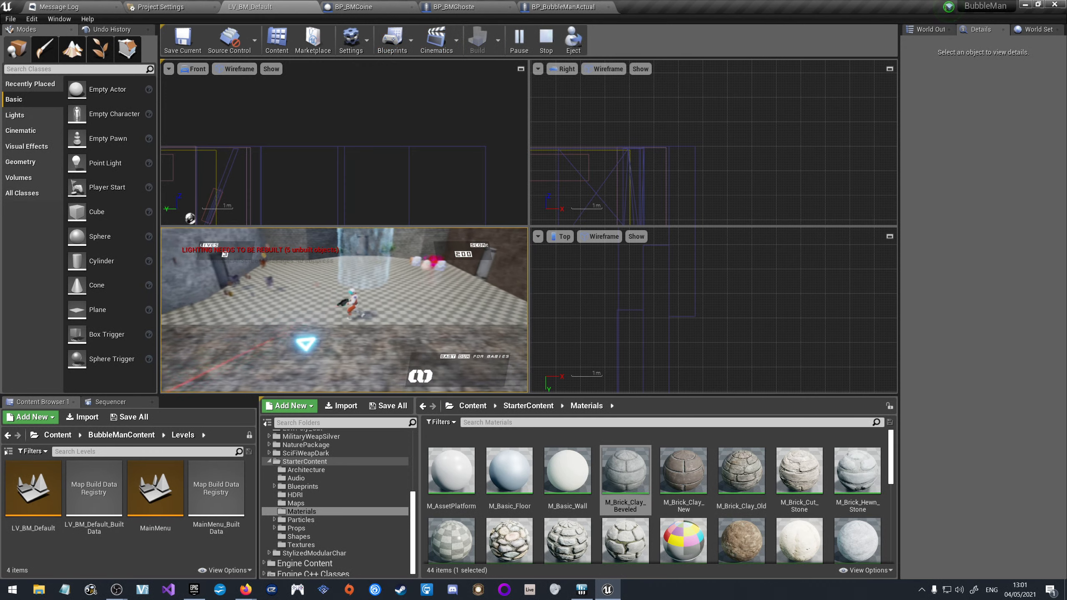
{"action": "key", "text": "w"}
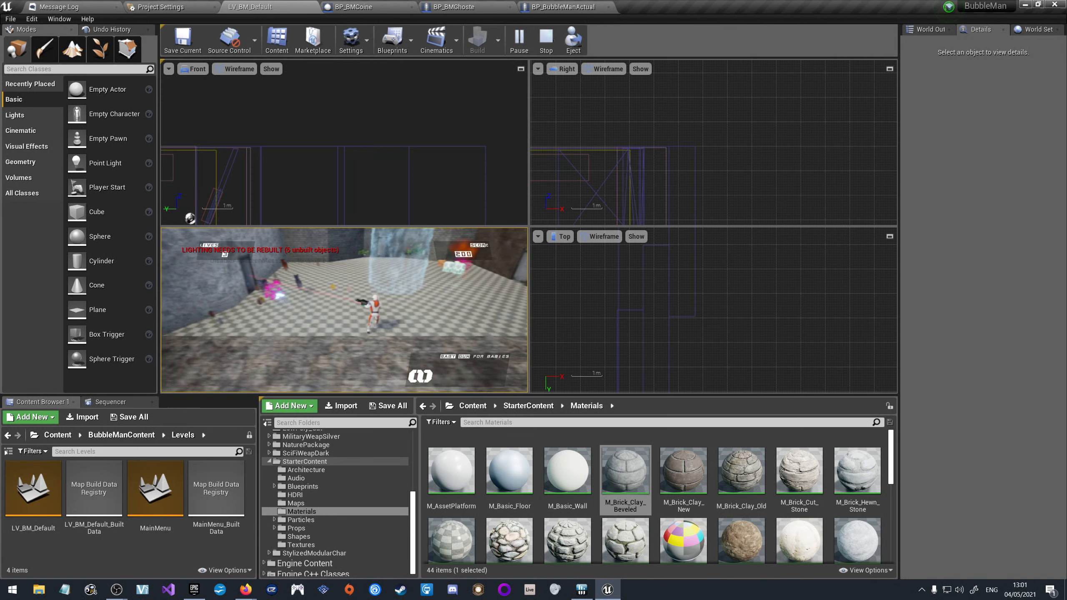
{"action": "key", "text": "w"}
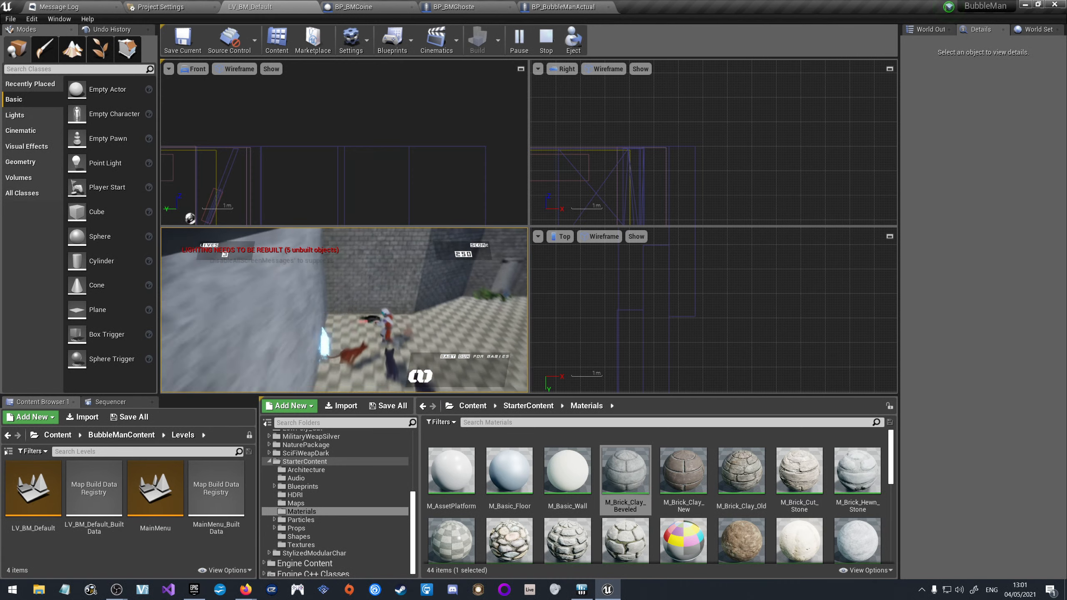
{"action": "key", "text": "w"}
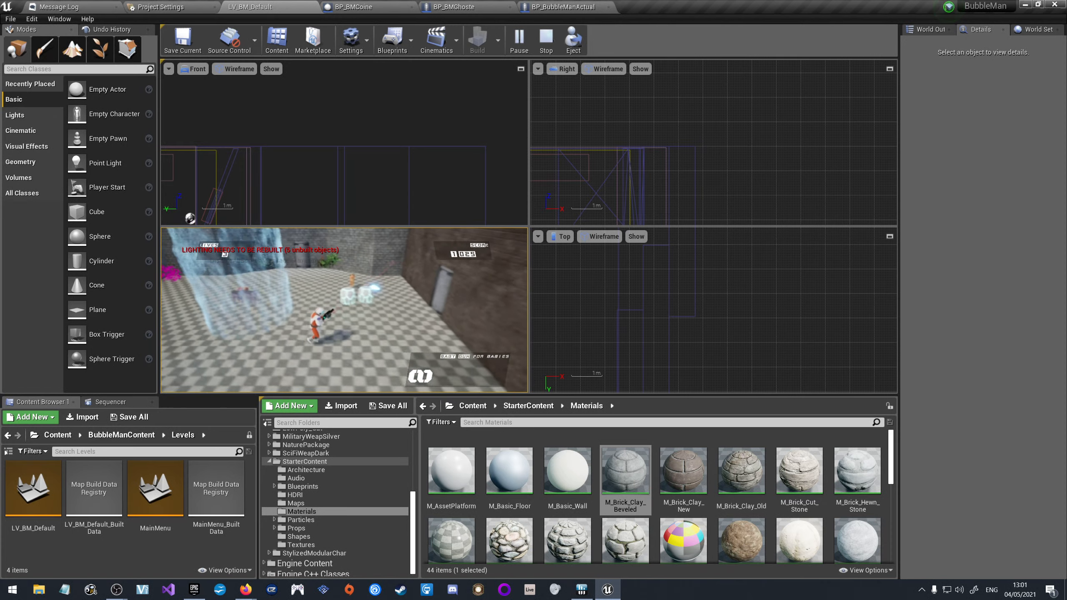
{"action": "key", "text": "w"}
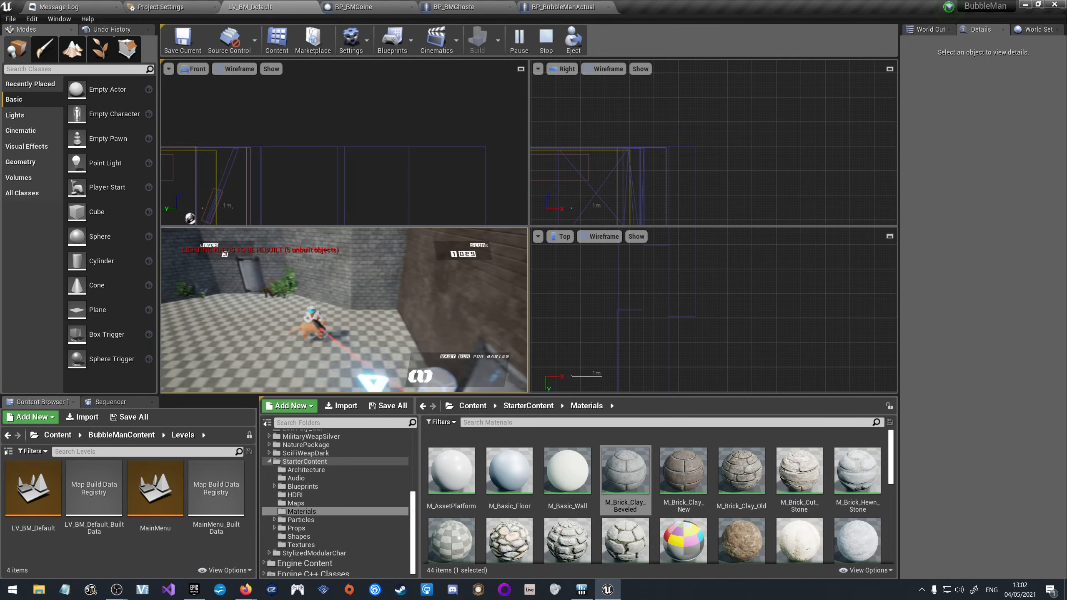
{"action": "key", "text": "w"}
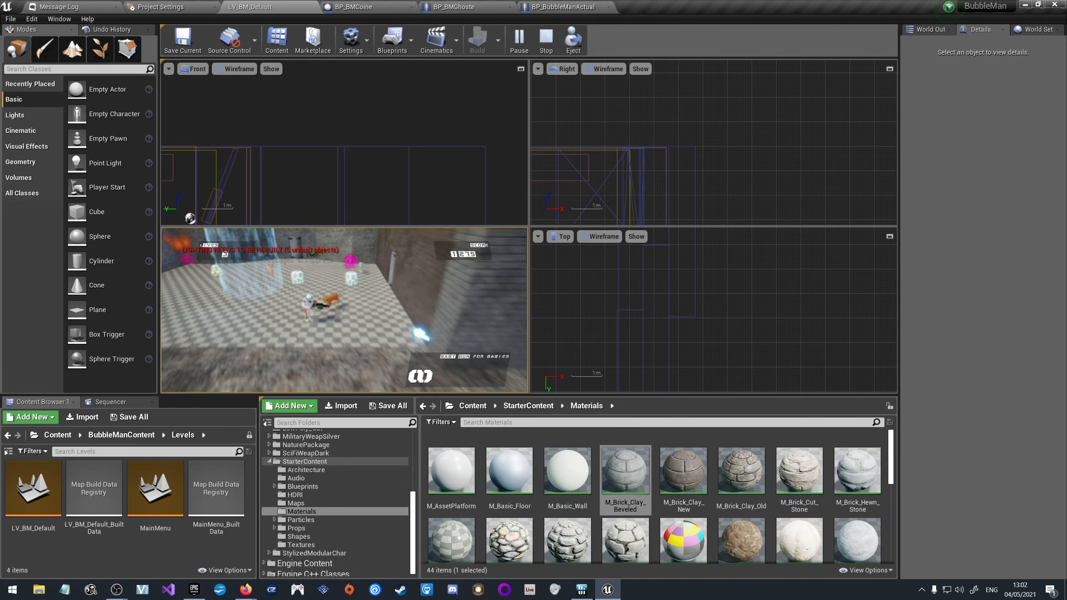
{"action": "key", "text": "w"}
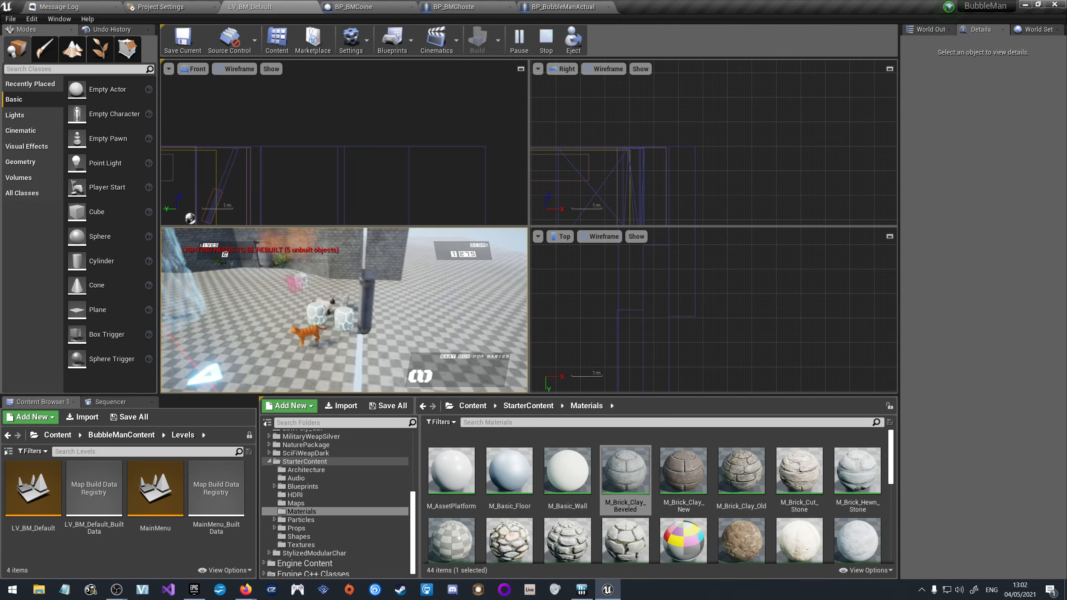
{"action": "key", "text": "w"}
{"action": "key", "text": "w"}
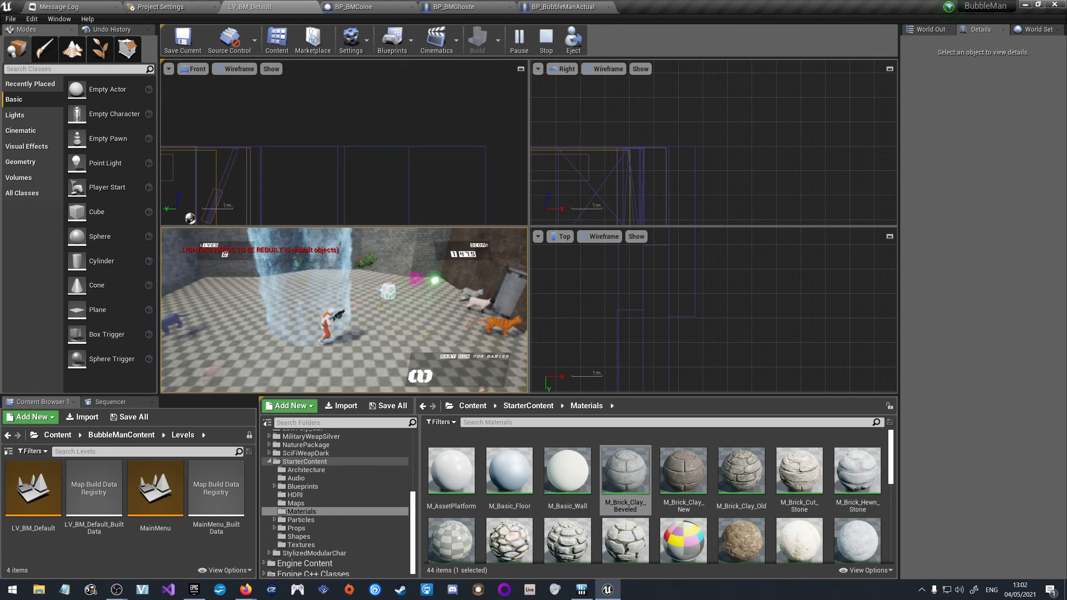
{"action": "key", "text": "w"}
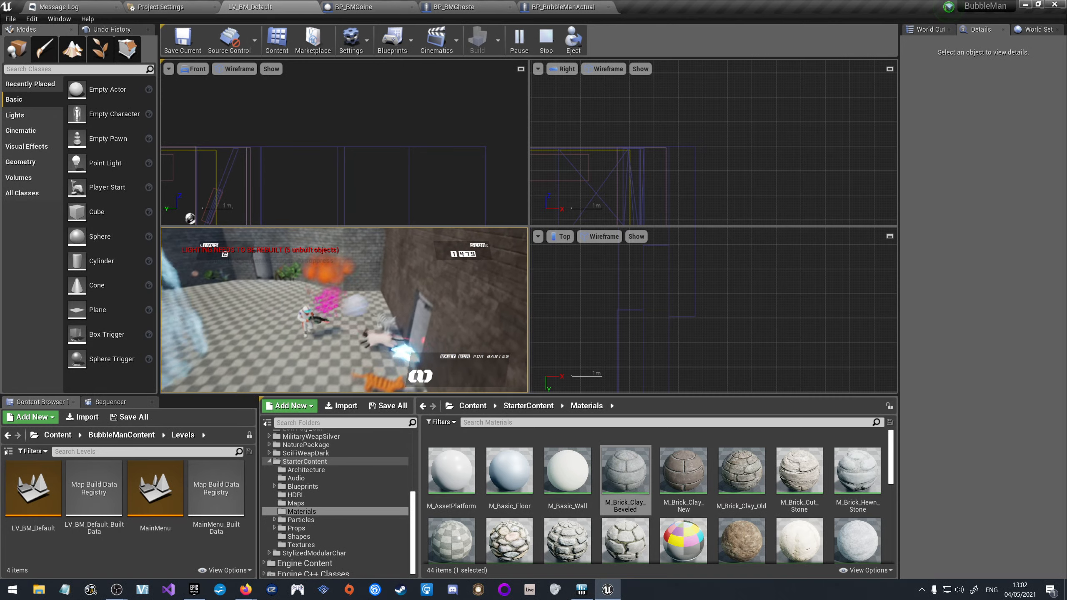
{"action": "key", "text": "w"}
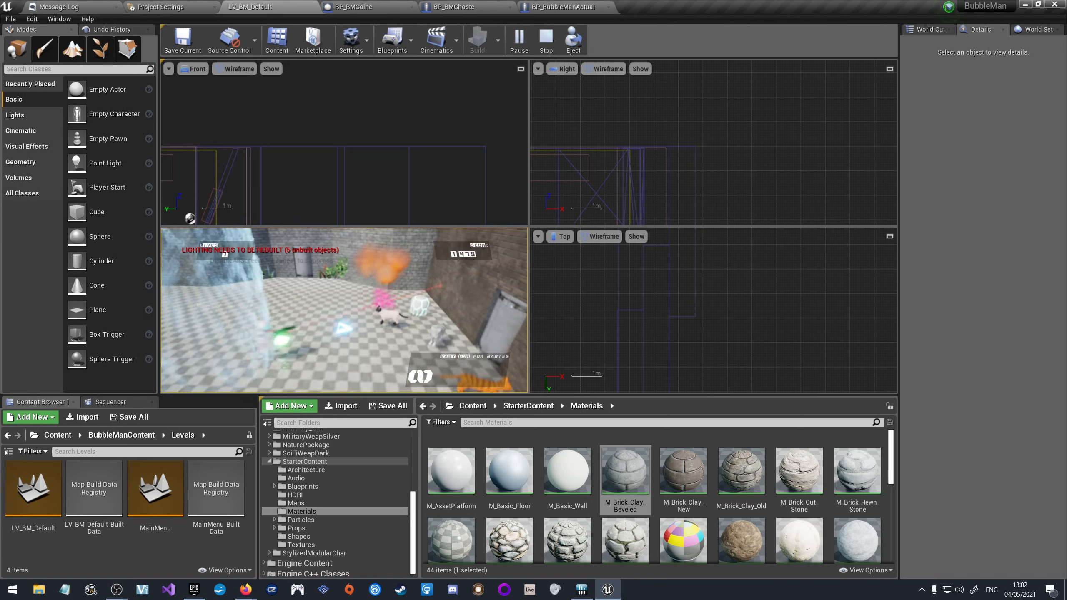
{"action": "key", "text": "w"}
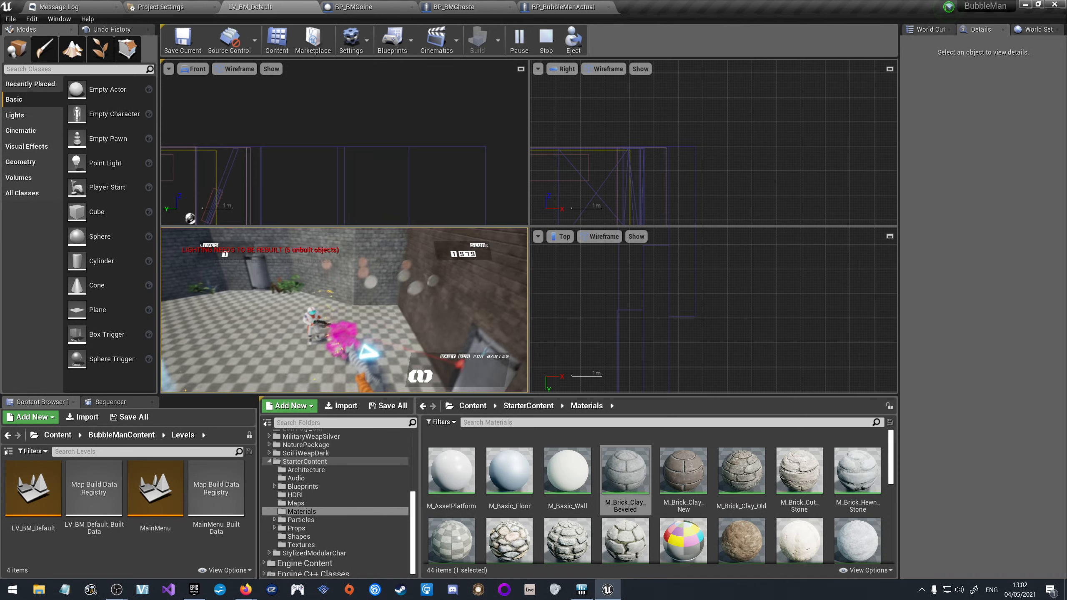
{"action": "key", "text": "s"}
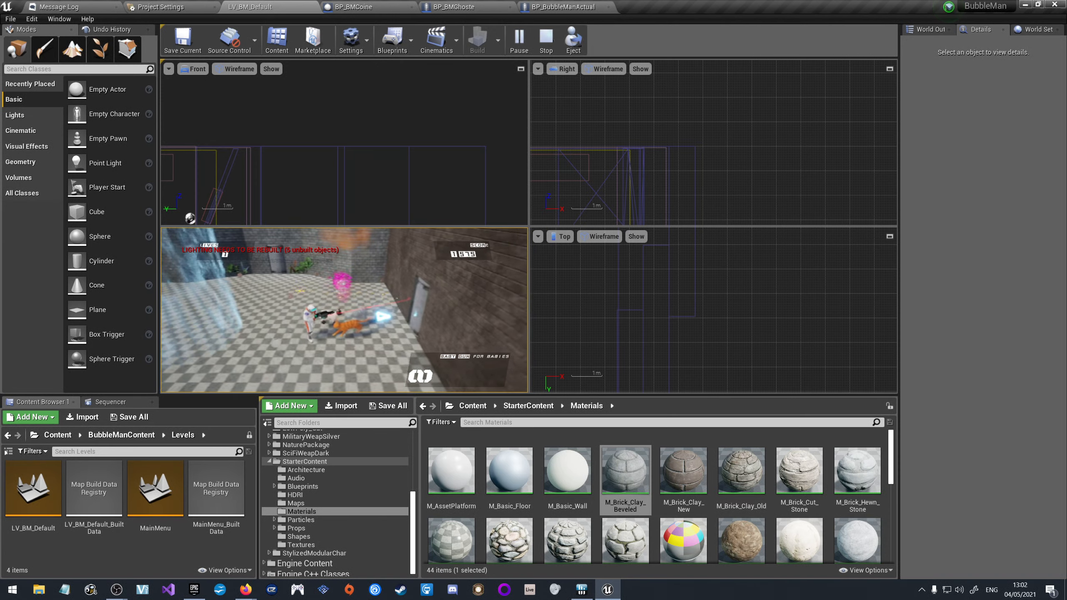
{"action": "key", "text": "w"}
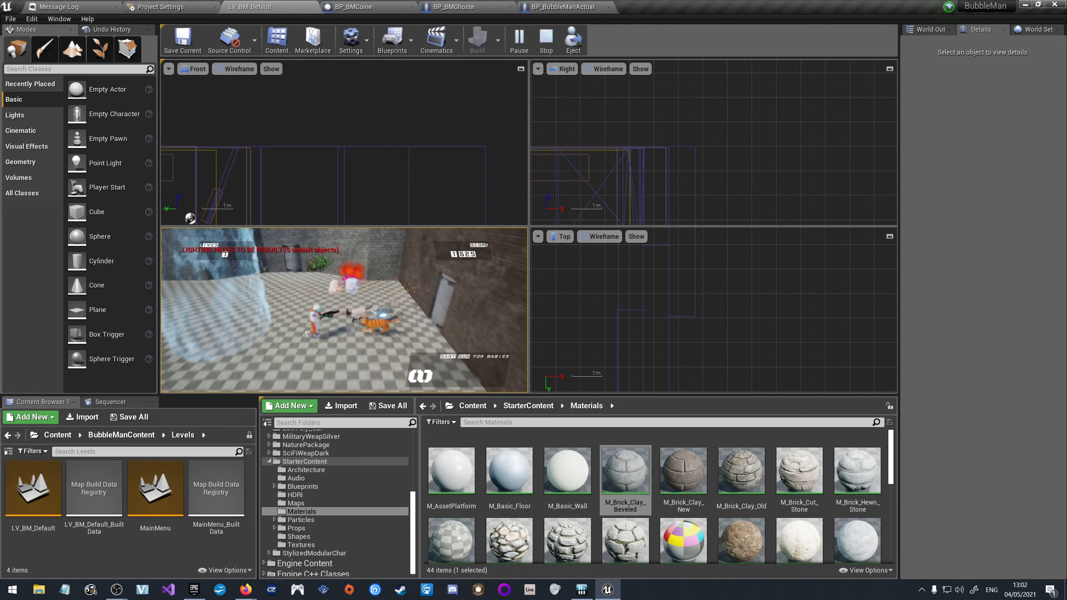
{"action": "key", "text": "d"}
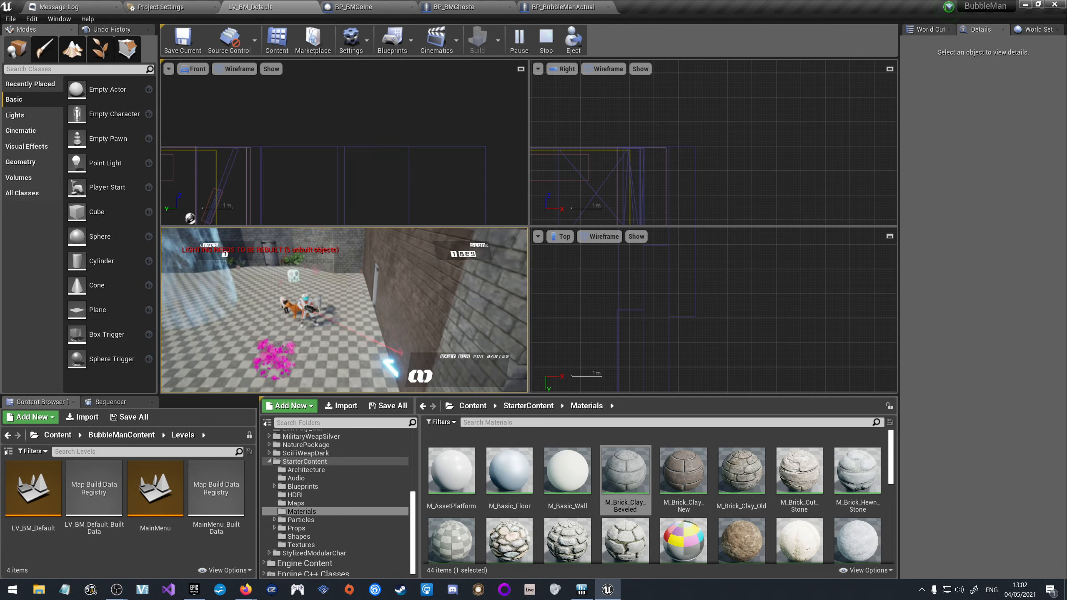
{"action": "key", "text": "a"}
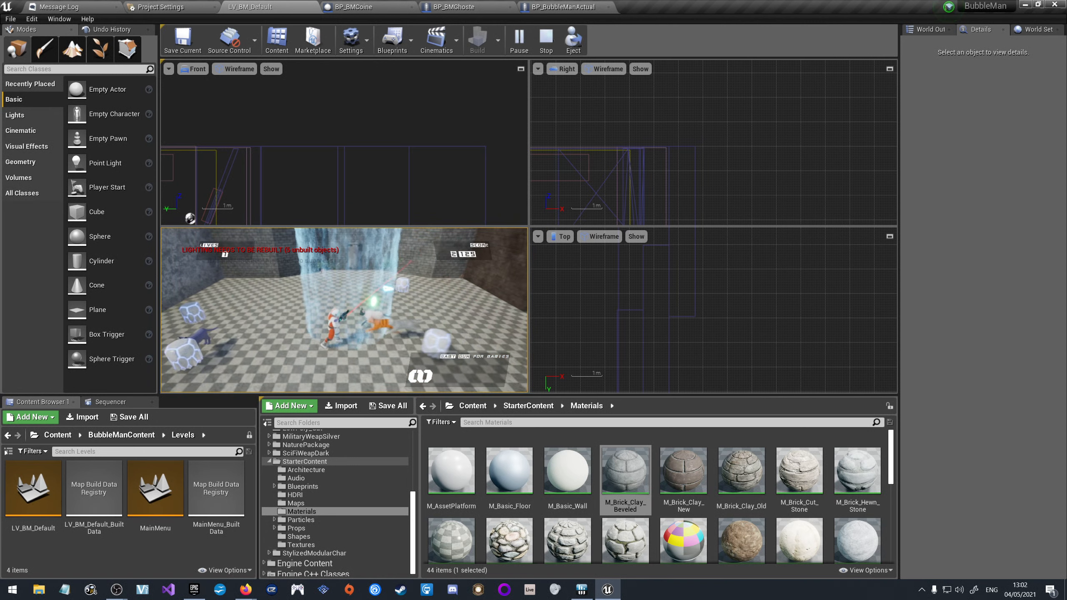
{"action": "key", "text": "Escape"}
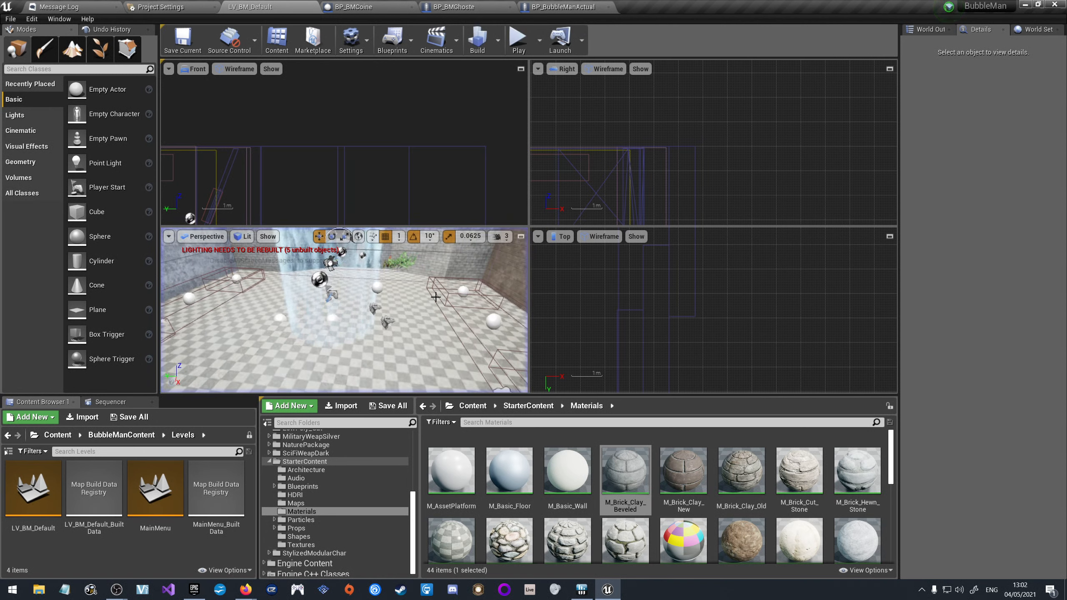
Switch the viewport layout from four panes to a single Perspective view and frame the courtyard.
{"action": "left_click", "coordinate": [169, 68]}
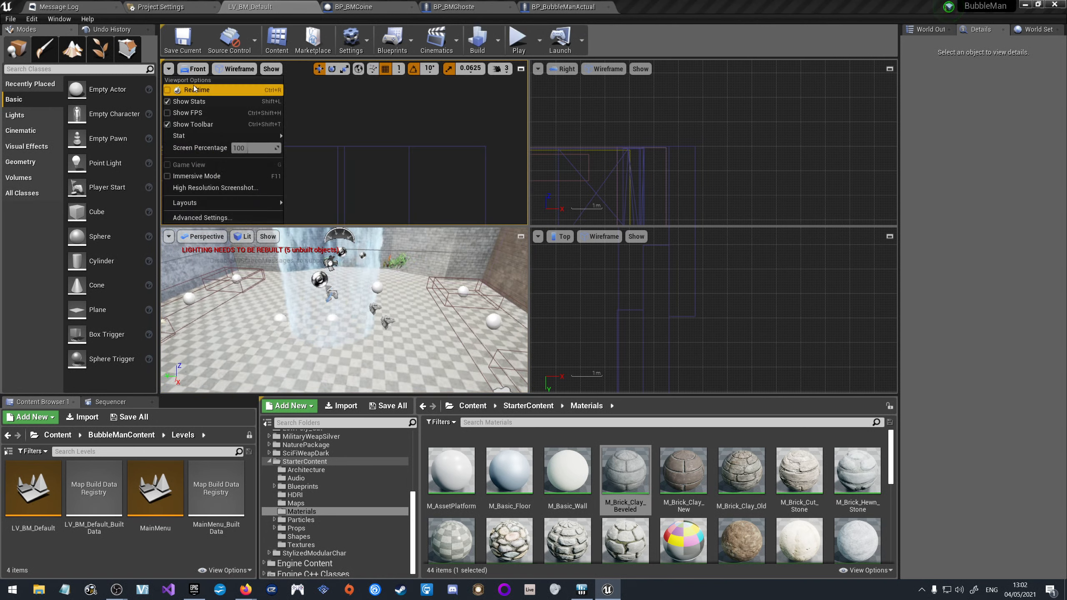
{"action": "left_click", "coordinate": [167, 71]}
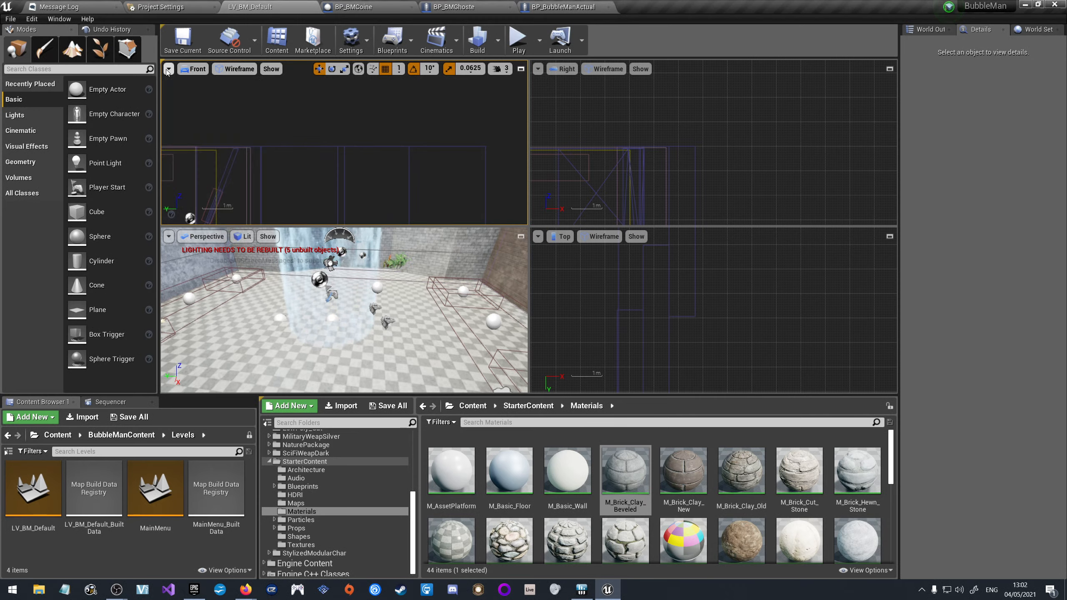
{"action": "left_click", "coordinate": [169, 71]}
{"action": "mouse_move", "coordinate": [219, 207]}
{"action": "left_click", "coordinate": [298, 218]}
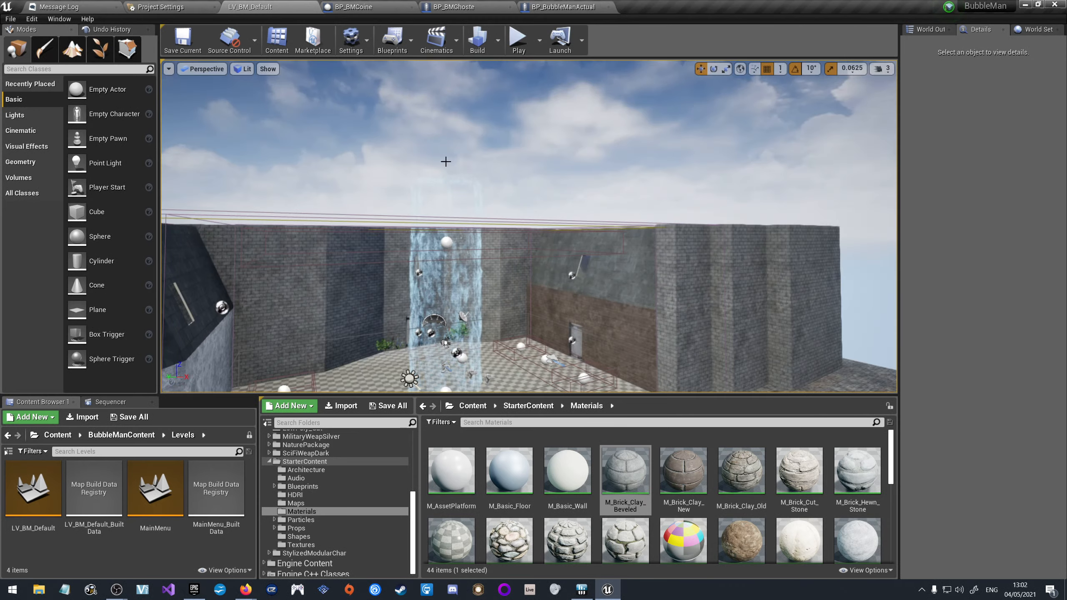
{"action": "right_click_drag", "start_coordinate": [521, 138], "coordinate": [432, 189]}
{"action": "key", "text": "d"}
{"action": "key", "text": "w"}
{"action": "left_click", "coordinate": [171, 76]}
{"action": "left_click", "coordinate": [168, 70]}
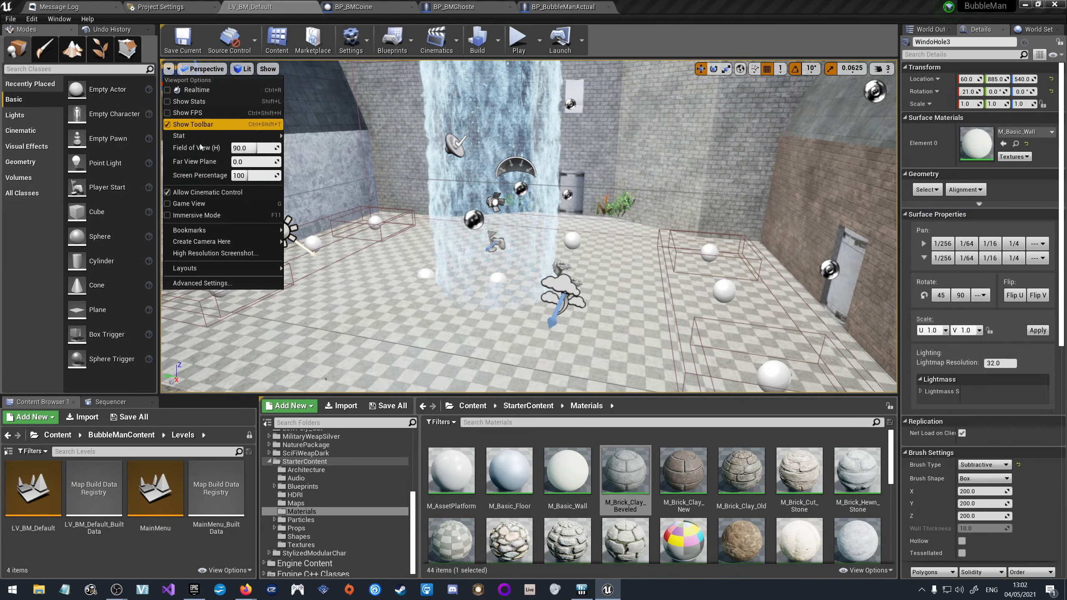
{"action": "left_click", "coordinate": [198, 253]}
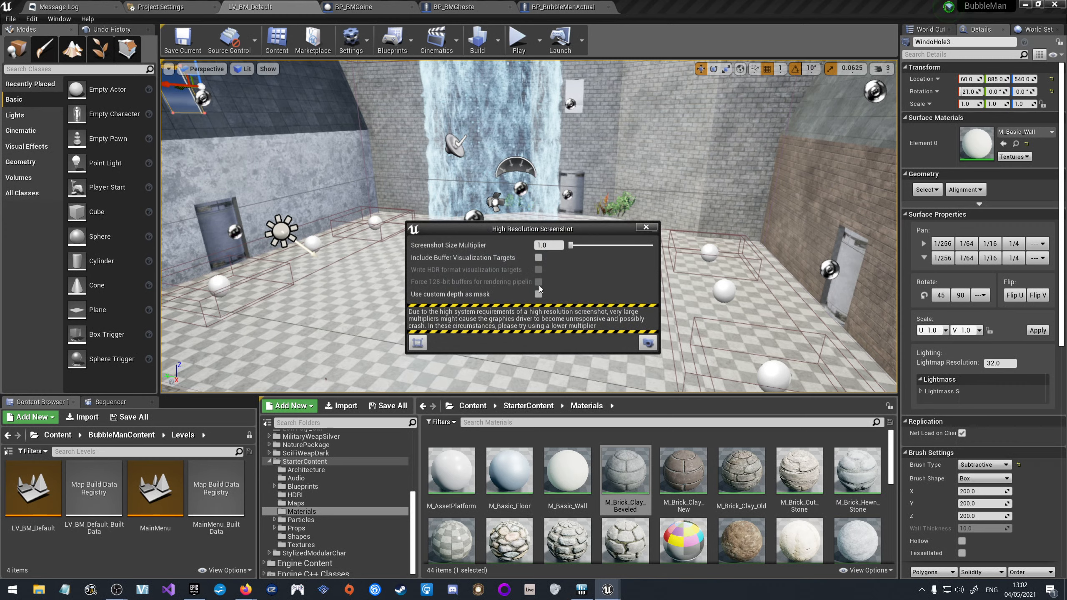
{"action": "left_click", "coordinate": [646, 227]}
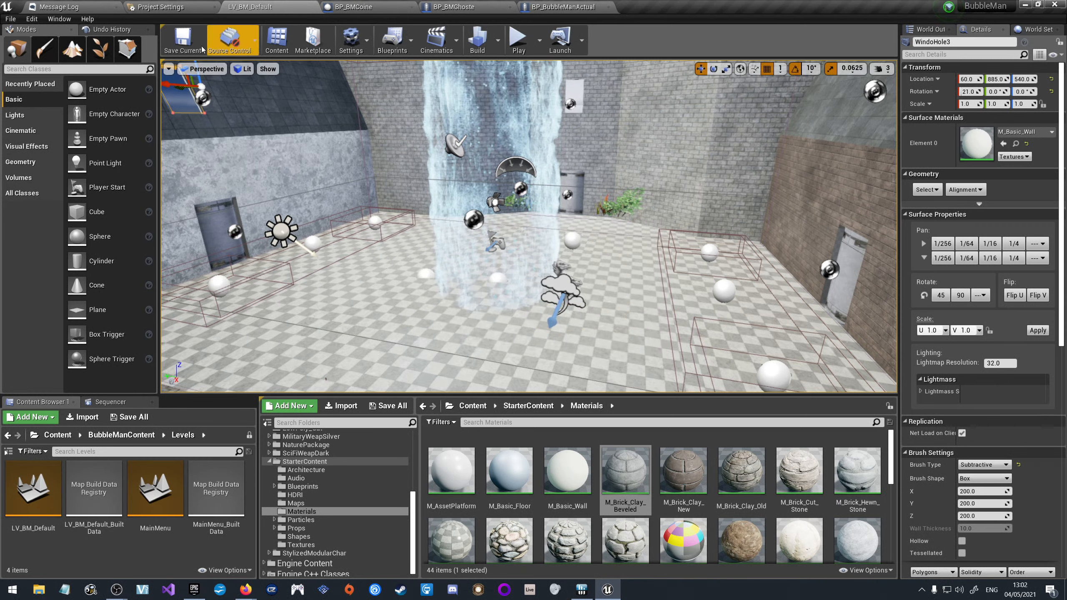
Save the current level and create a new level asset named LV_BM_ in the BubbleManContent Levels folder.
{"action": "key", "text": "ctrl+s"}
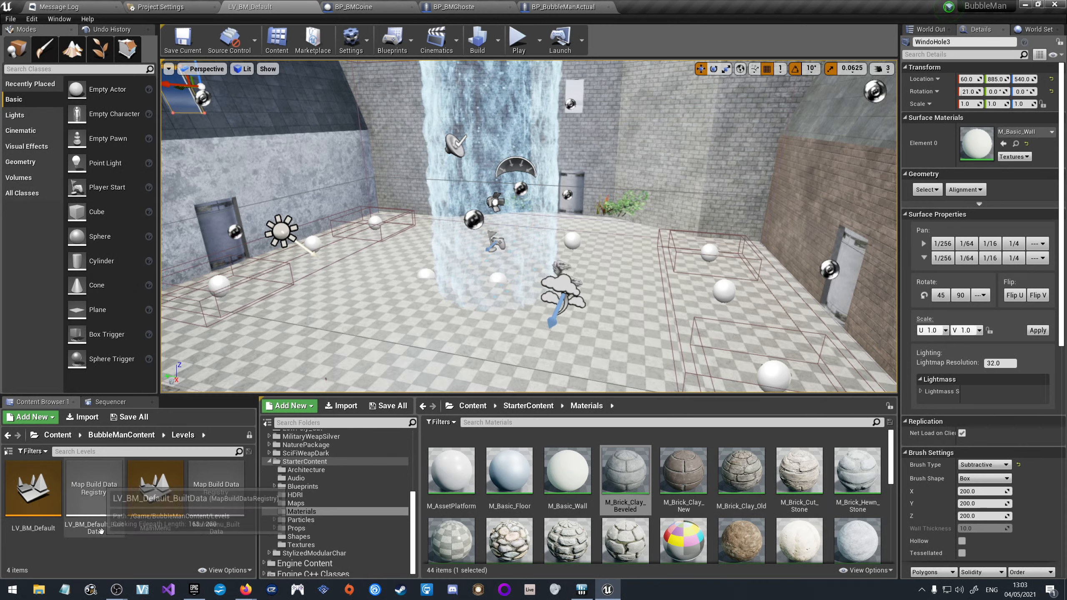
{"action": "right_click", "coordinate": [112, 561]}
{"action": "left_click", "coordinate": [160, 327]}
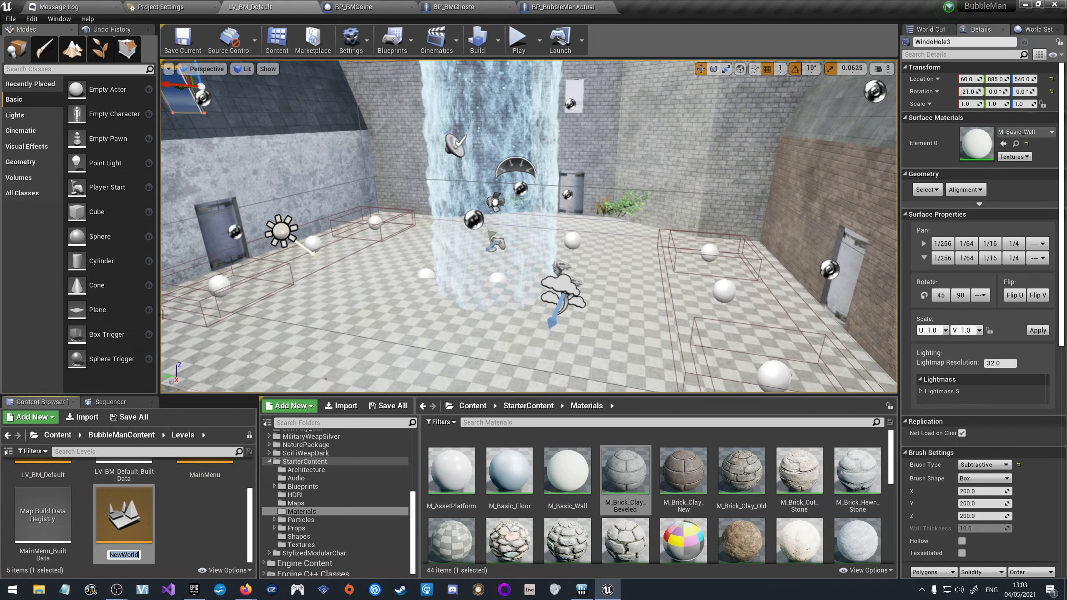
{"action": "type", "text": "LV_BM"}
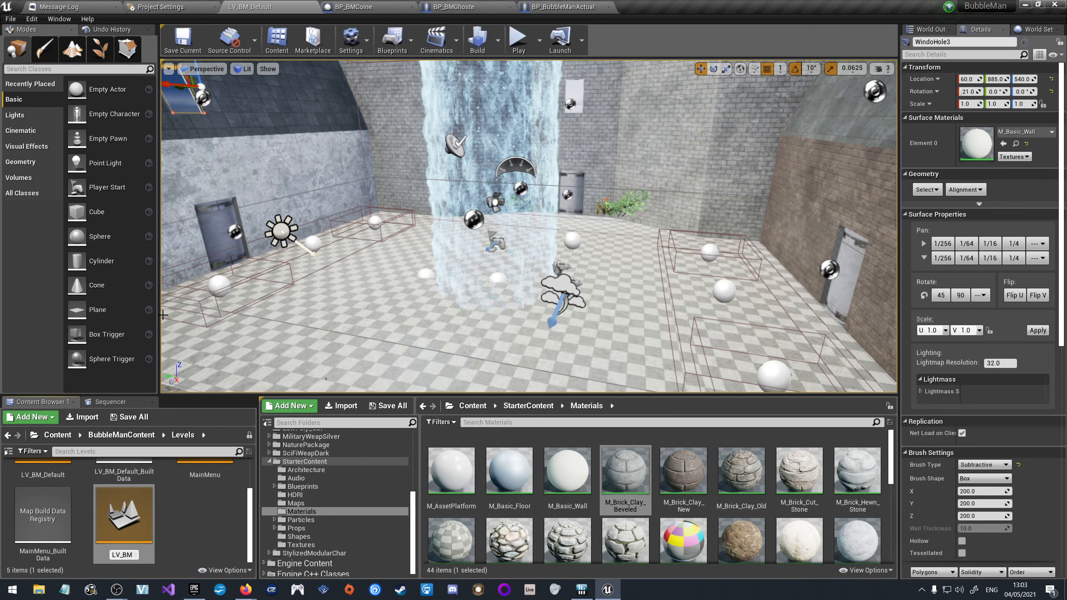
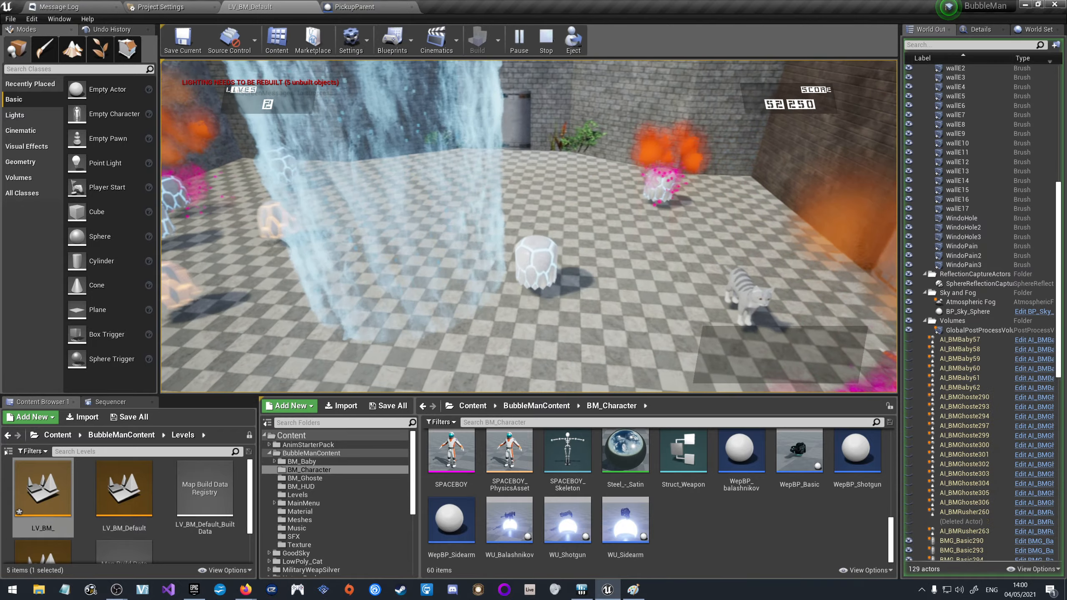
Stop the playtest and open the DestroyActor node referenced by the first runtime error about CurrentWeapon.
{"action": "key", "text": "Escape"}
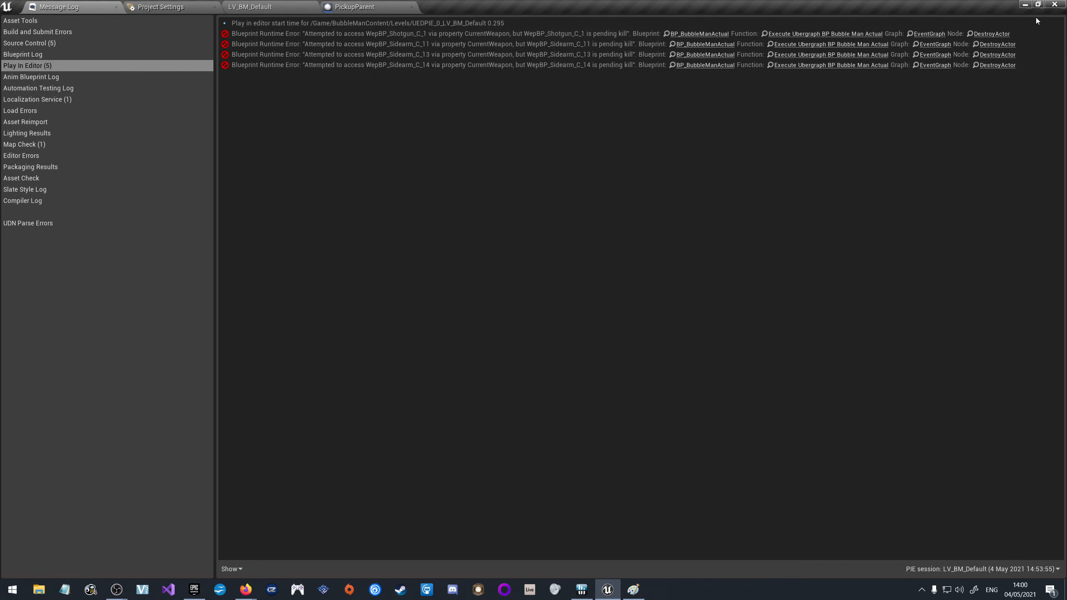
{"action": "left_click", "coordinate": [993, 34]}
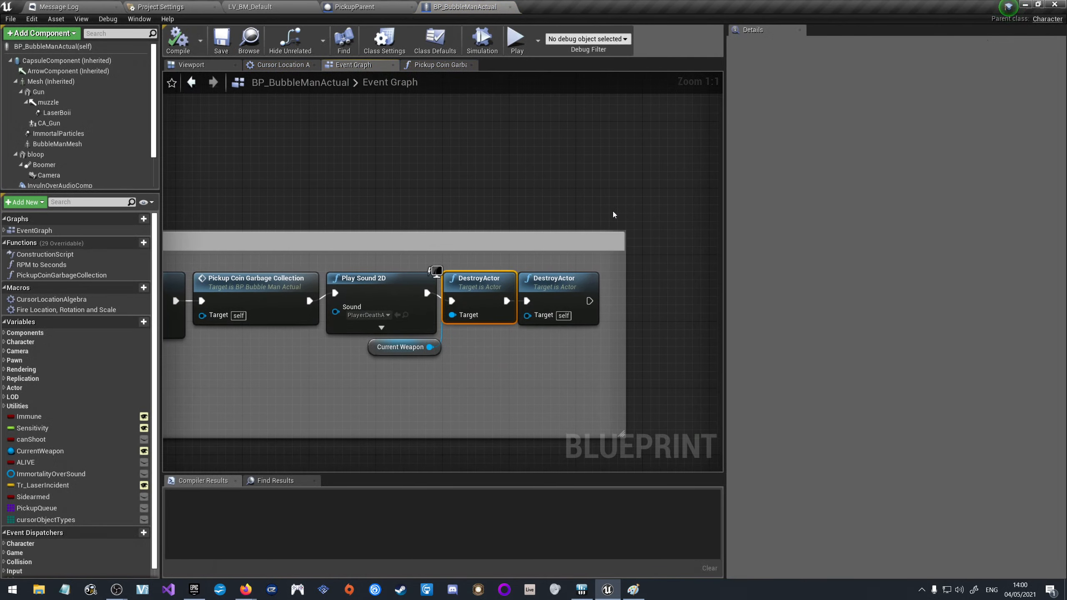
{"action": "scroll", "coordinate": [680, 188], "scroll_direction": "down", "scroll_amount": 1}
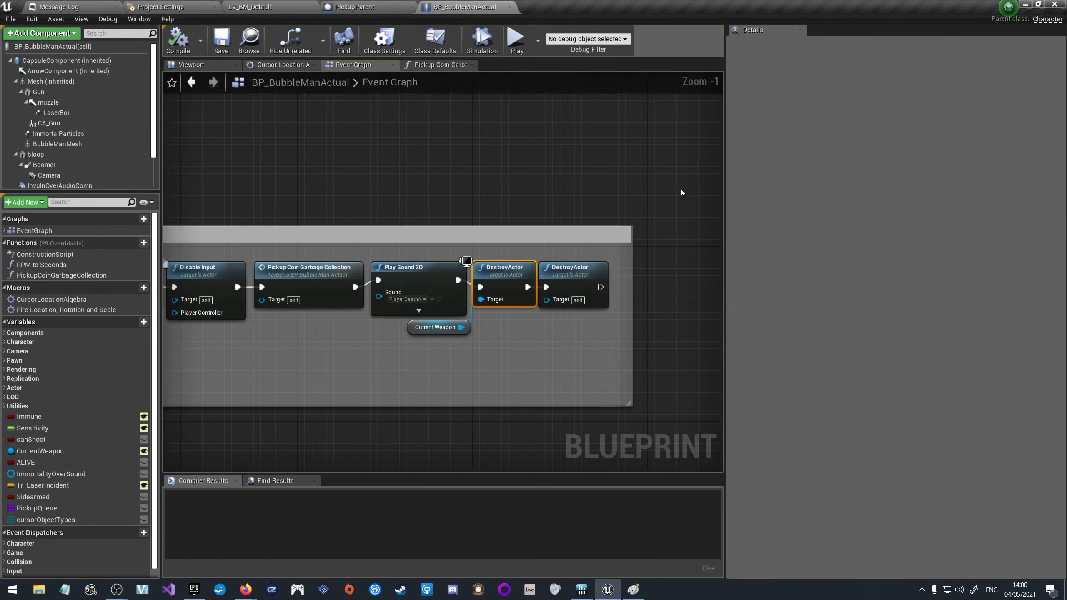
{"action": "scroll", "coordinate": [681, 192], "scroll_direction": "down", "scroll_amount": 1}
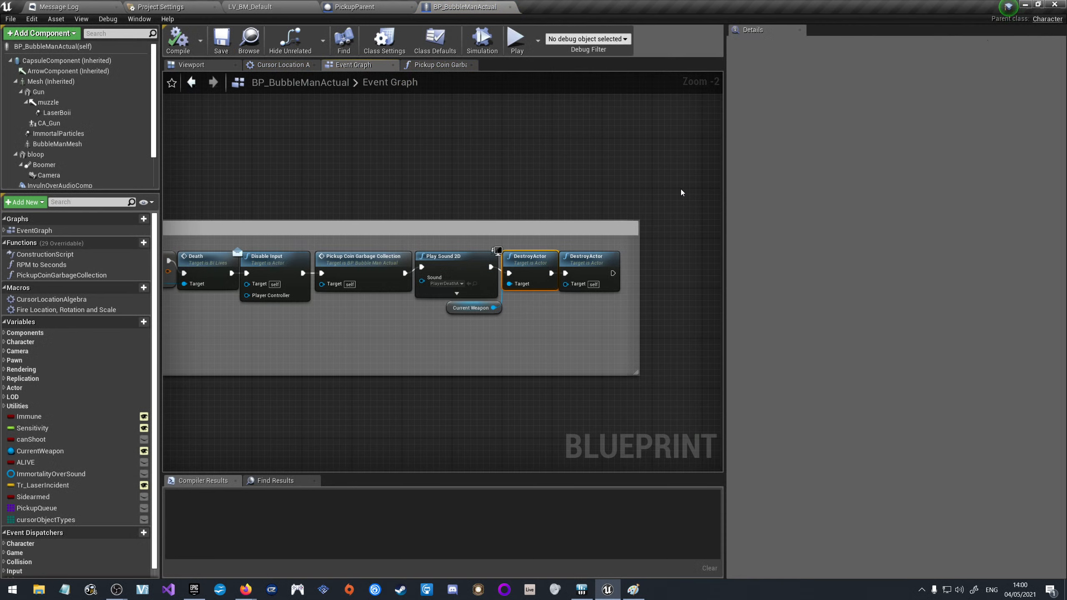
Delete the Current Weapon variable node and the DestroyActor node it feeds from the death sequence.
{"action": "left_click_drag", "start_coordinate": [581, 257], "coordinate": [587, 260]}
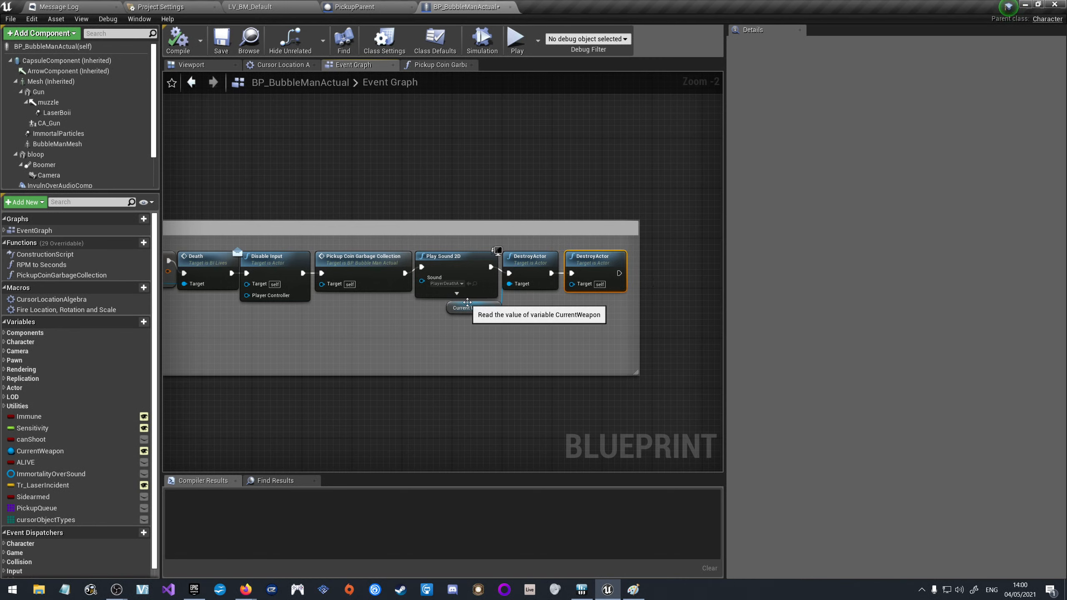
{"action": "left_click", "coordinate": [467, 302]}
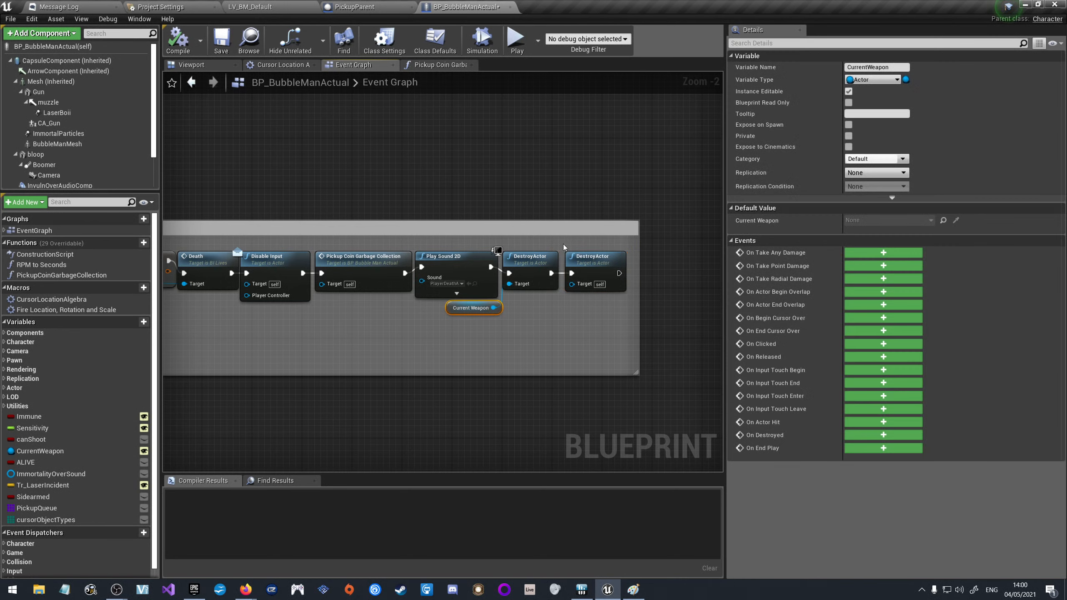
{"action": "left_click", "coordinate": [534, 262], "text": "ctrl"}
{"action": "key", "text": "Delete"}
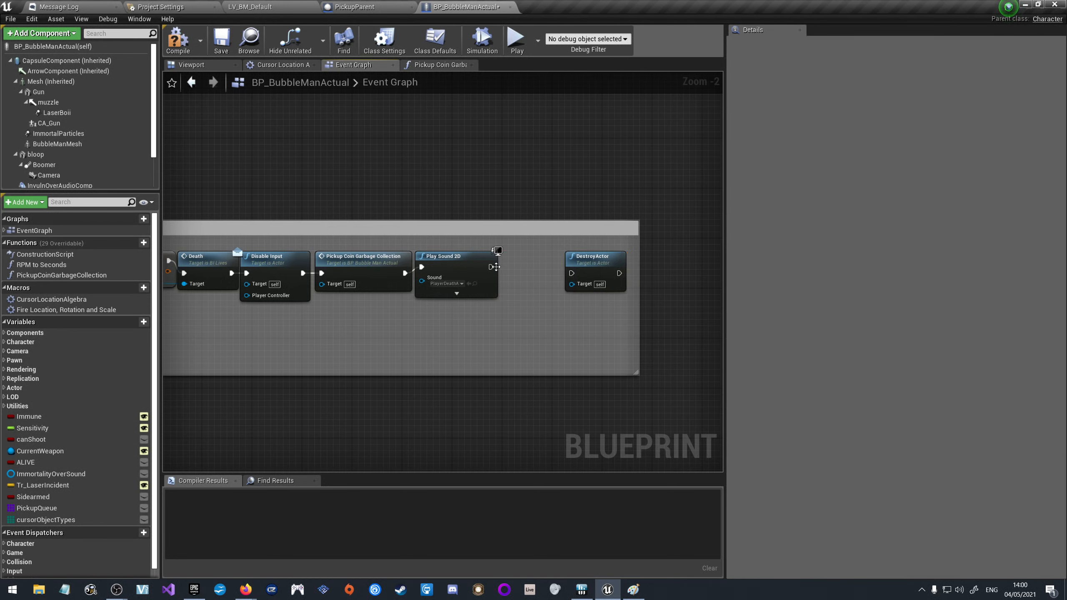
Connect Play Sound 2D to the remaining DestroyActor node, narrow the surrounding comment box, and save the compiled Blueprint.
{"action": "left_click_drag", "start_coordinate": [490, 267], "coordinate": [521, 269]}
{"action": "left_click", "coordinate": [597, 267]}
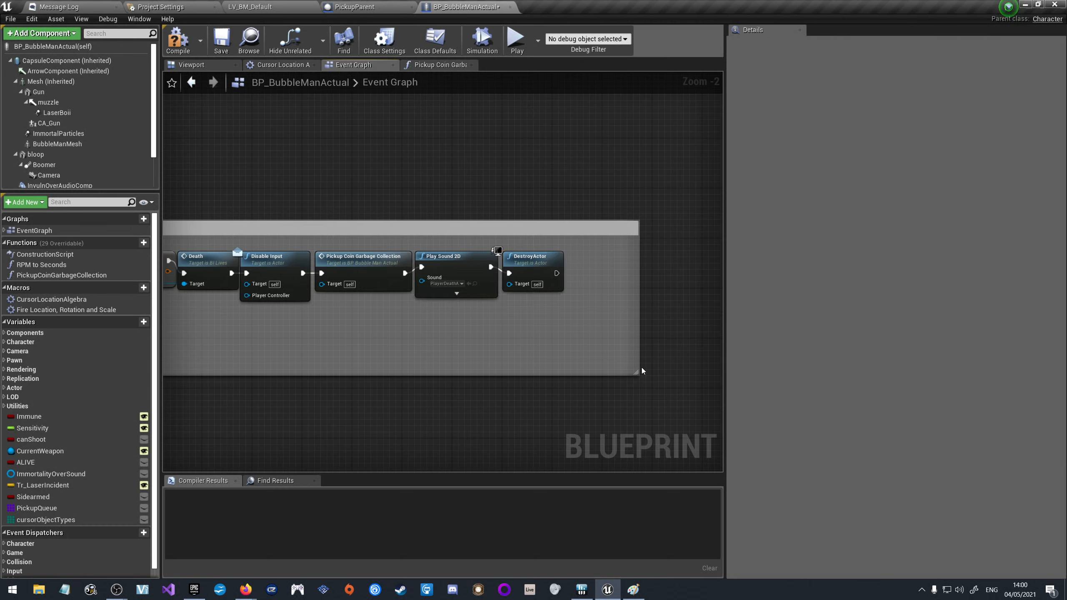
{"action": "left_click_drag", "start_coordinate": [639, 358], "coordinate": [583, 359]}
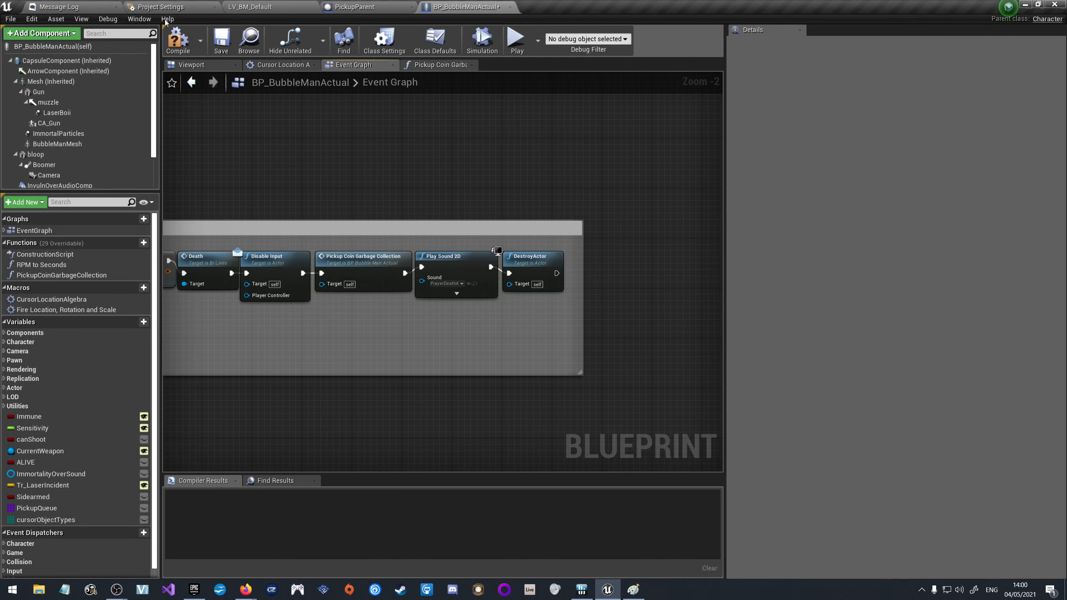
{"action": "left_click", "coordinate": [221, 35]}
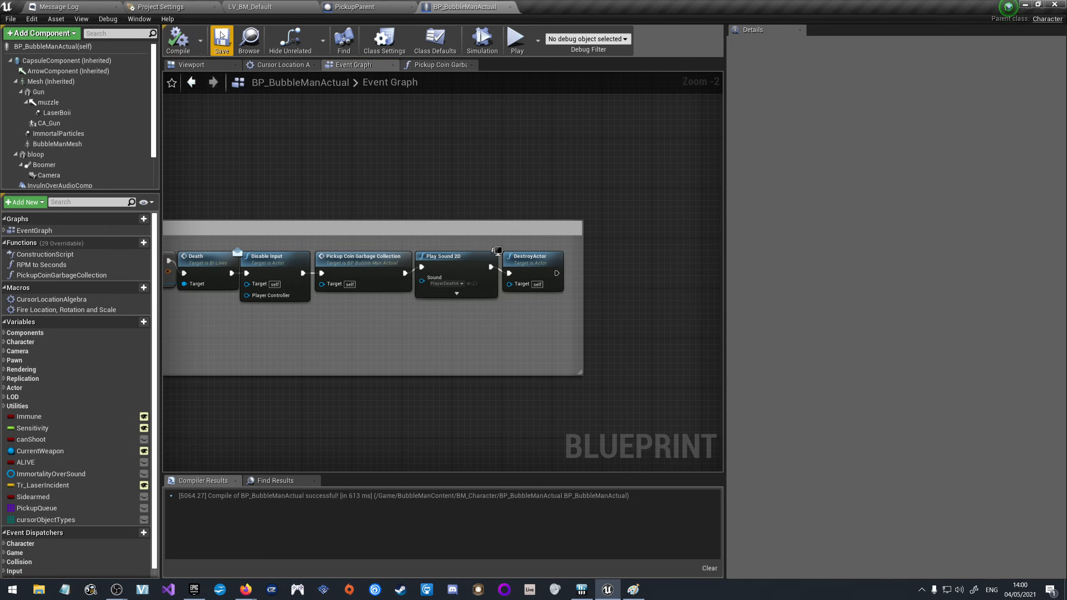
Examine the Kill, Spawn, Powerups and weapon-queue sections of the BP_BubbleManActual Event Graph and recheck the play session's runtime errors.
{"action": "scroll", "coordinate": [579, 296], "scroll_direction": "down", "scroll_amount": 7}
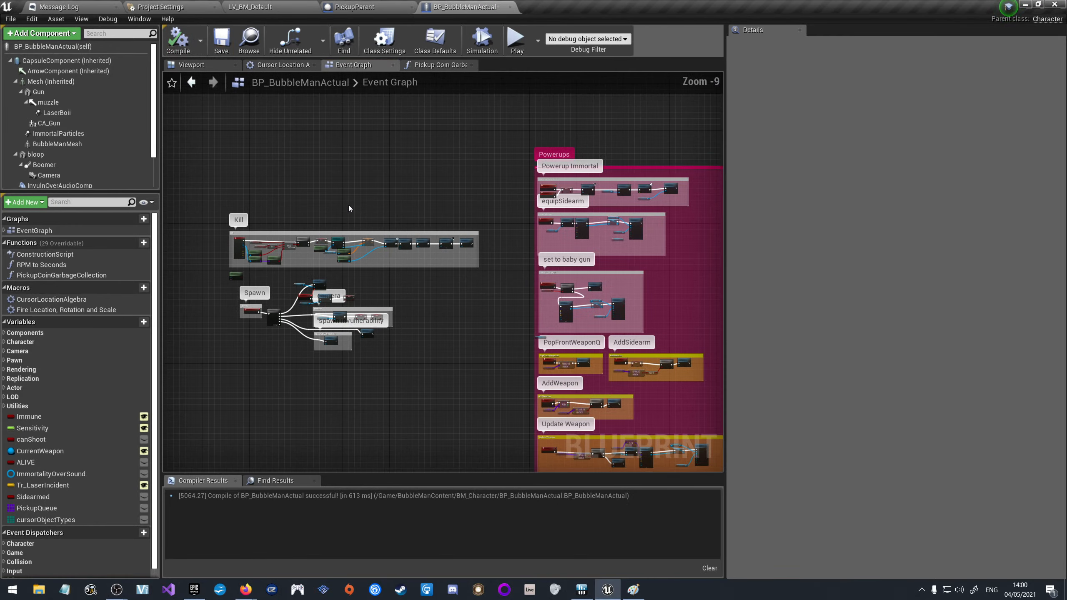
{"action": "right_click_drag", "start_coordinate": [456, 275], "coordinate": [495, 288]}
{"action": "scroll", "coordinate": [405, 230], "scroll_direction": "down", "scroll_amount": 2}
{"action": "scroll", "coordinate": [565, 286], "scroll_direction": "up", "scroll_amount": 9}
{"action": "scroll", "coordinate": [235, 357], "scroll_direction": "down", "scroll_amount": 3}
{"action": "right_click_drag", "start_coordinate": [179, 355], "coordinate": [209, 320]}
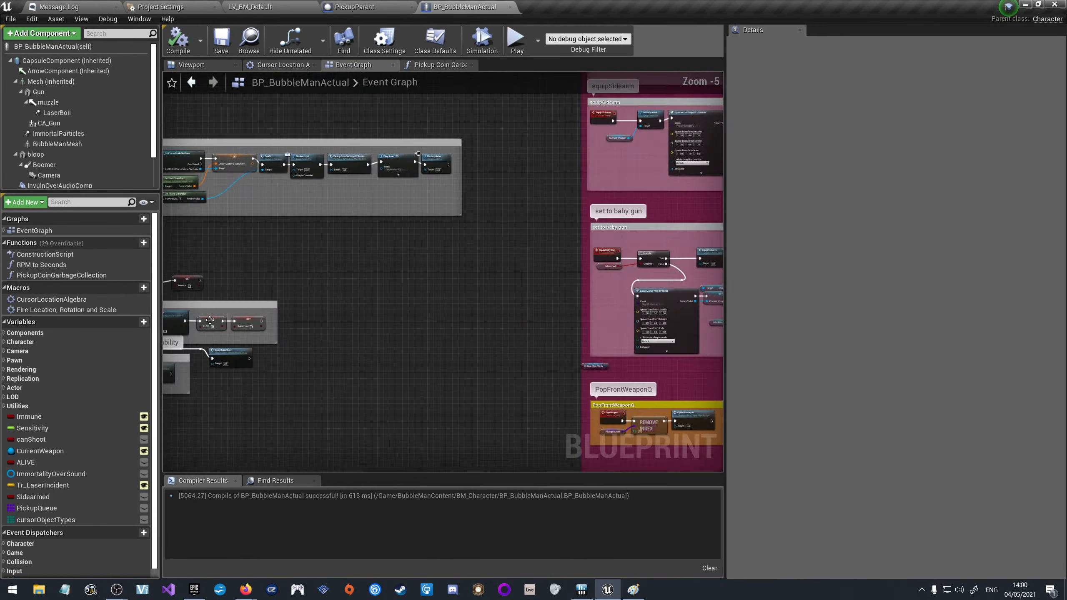
{"action": "scroll", "coordinate": [436, 255], "scroll_direction": "up", "scroll_amount": 2}
{"action": "scroll", "coordinate": [507, 281], "scroll_direction": "down", "scroll_amount": 6}
{"action": "scroll", "coordinate": [517, 295], "scroll_direction": "up", "scroll_amount": 7}
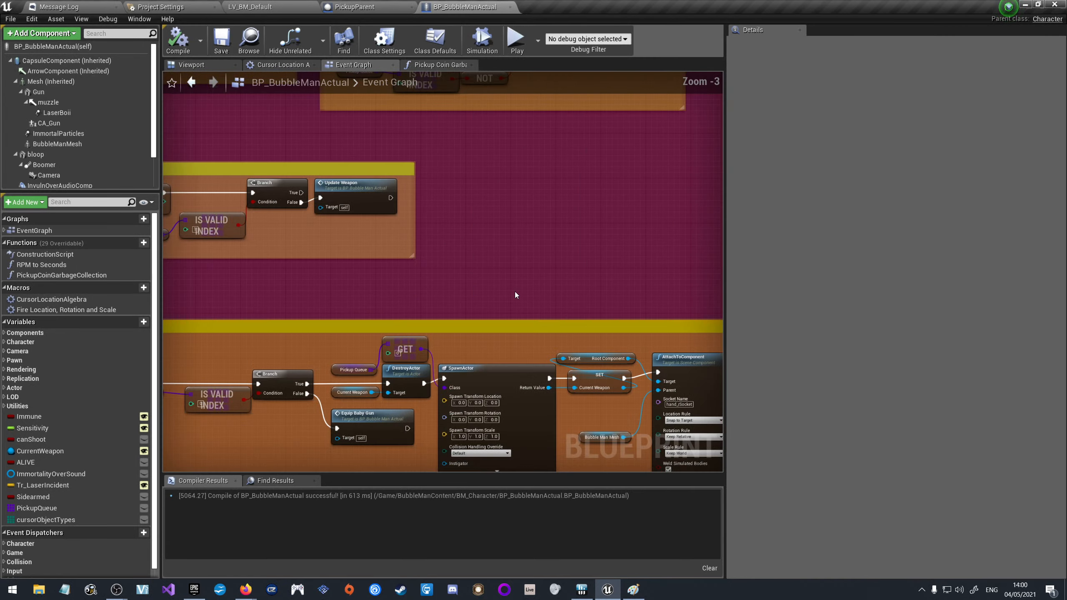
{"action": "scroll", "coordinate": [517, 295], "scroll_direction": "down", "scroll_amount": 8}
{"action": "scroll", "coordinate": [509, 258], "scroll_direction": "up", "scroll_amount": 6}
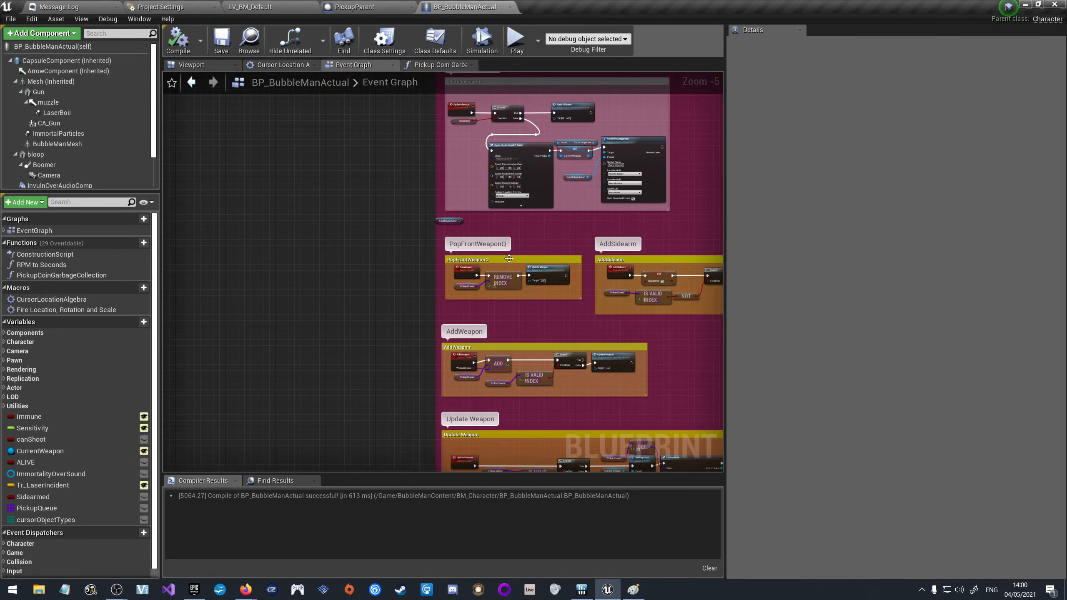
{"action": "scroll", "coordinate": [509, 258], "scroll_direction": "down", "scroll_amount": 6}
{"action": "scroll", "coordinate": [525, 297], "scroll_direction": "up", "scroll_amount": 2}
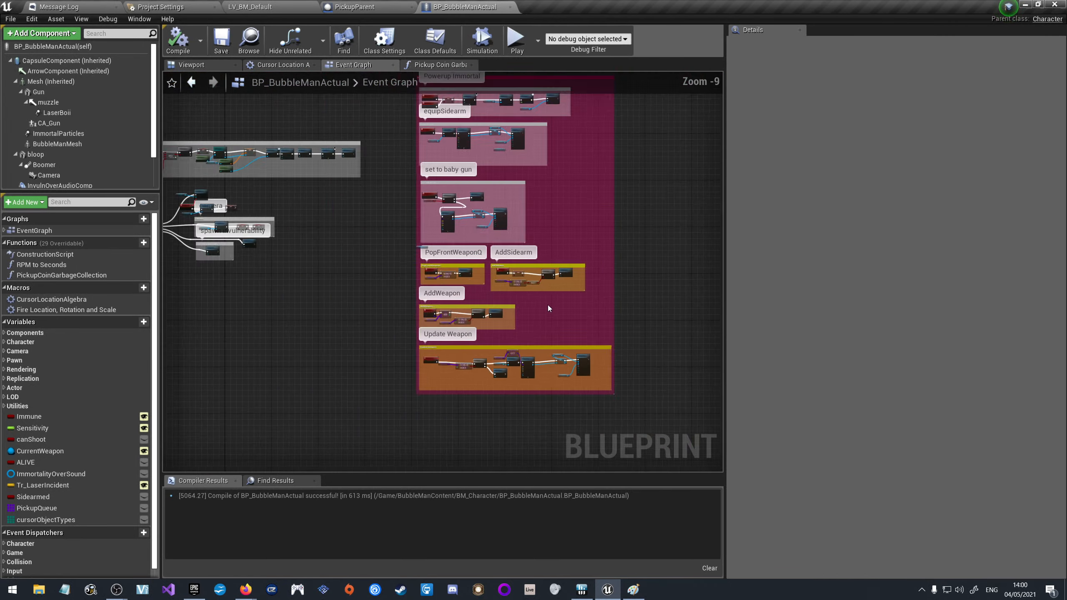
{"action": "scroll", "coordinate": [548, 301], "scroll_direction": "up", "scroll_amount": 2}
{"action": "scroll", "coordinate": [528, 248], "scroll_direction": "up", "scroll_amount": 2}
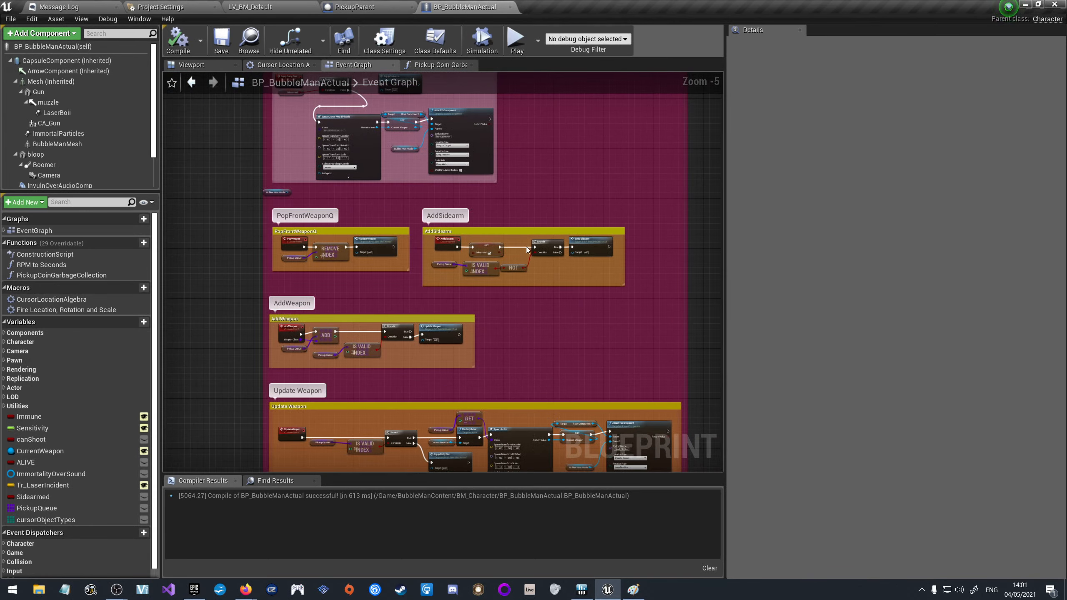
{"action": "scroll", "coordinate": [470, 321], "scroll_direction": "down", "scroll_amount": 7}
{"action": "scroll", "coordinate": [462, 172], "scroll_direction": "up", "scroll_amount": 3}
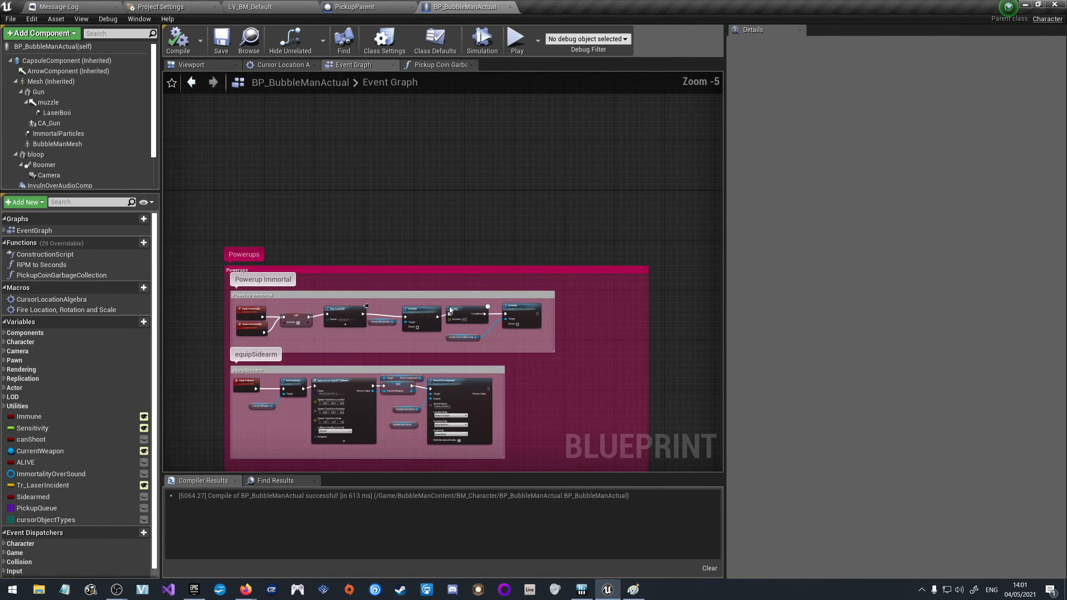
{"action": "scroll", "coordinate": [473, 155], "scroll_direction": "down", "scroll_amount": 3}
{"action": "scroll", "coordinate": [454, 185], "scroll_direction": "up", "scroll_amount": 6}
{"action": "scroll", "coordinate": [418, 227], "scroll_direction": "down", "scroll_amount": 6}
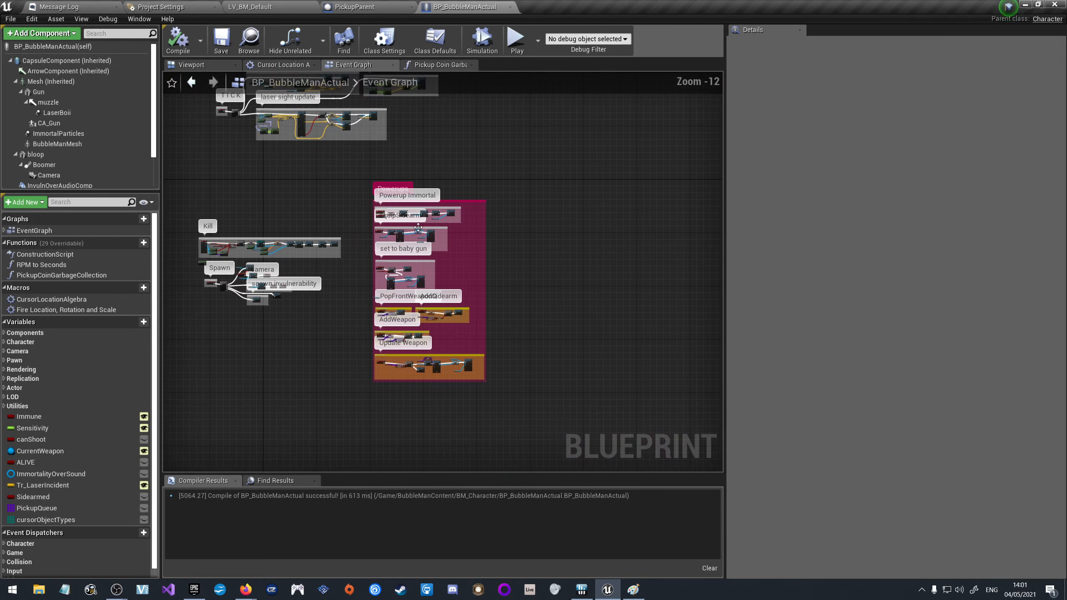
{"action": "left_click", "coordinate": [99, 5]}
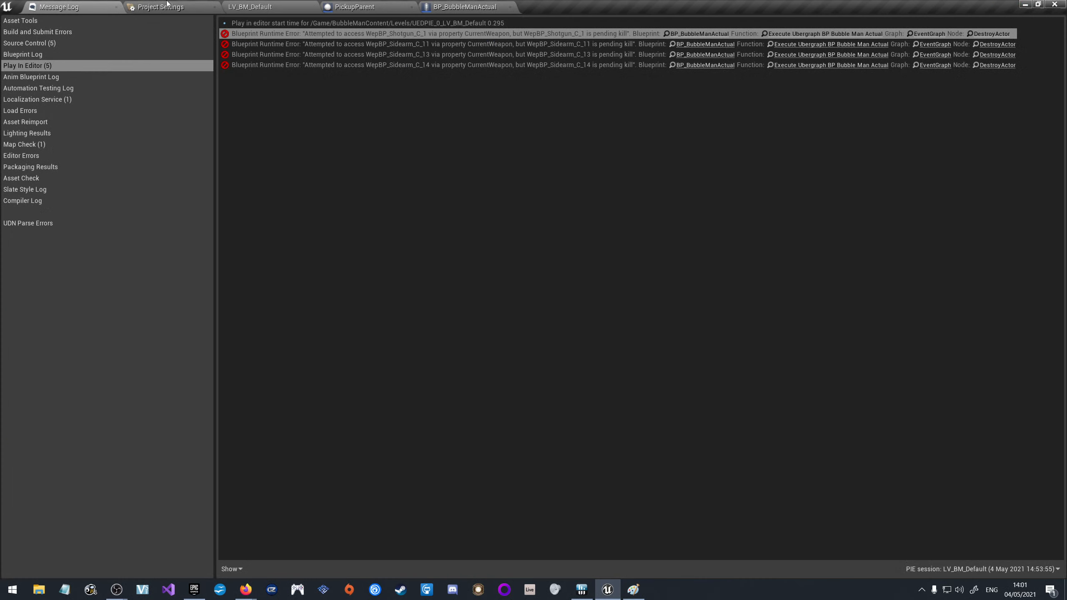
{"action": "left_click", "coordinate": [183, 4]}
{"action": "left_click", "coordinate": [354, 6]}
{"action": "left_click", "coordinate": [464, 7]}
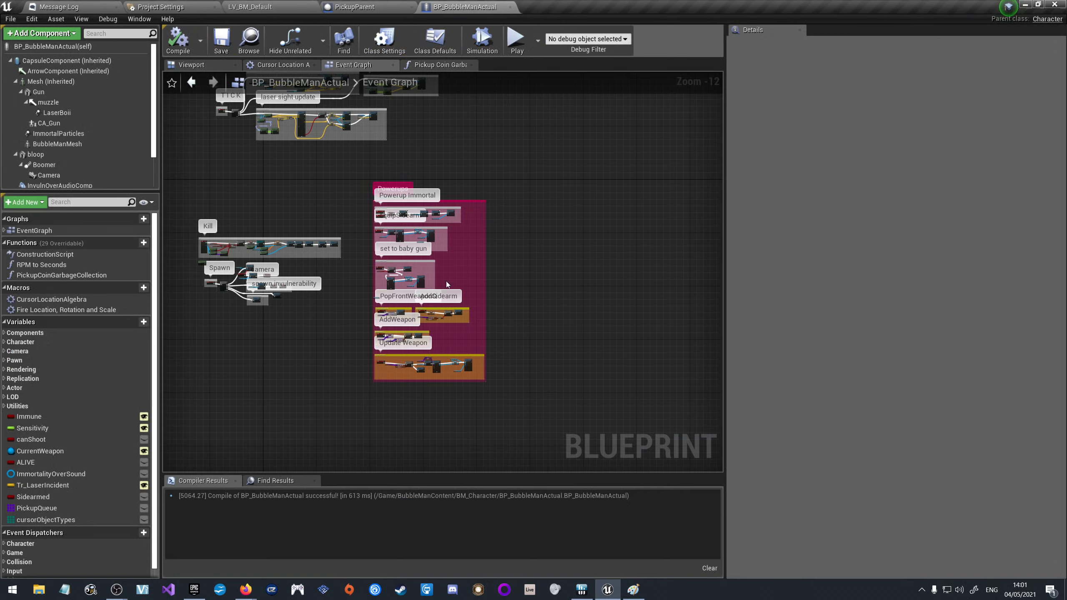
Build and save the LV_BM_Default level, and inspect the lighting on the courtyard walls.
{"action": "left_click", "coordinate": [195, 9]}
{"action": "left_click", "coordinate": [297, 3]}
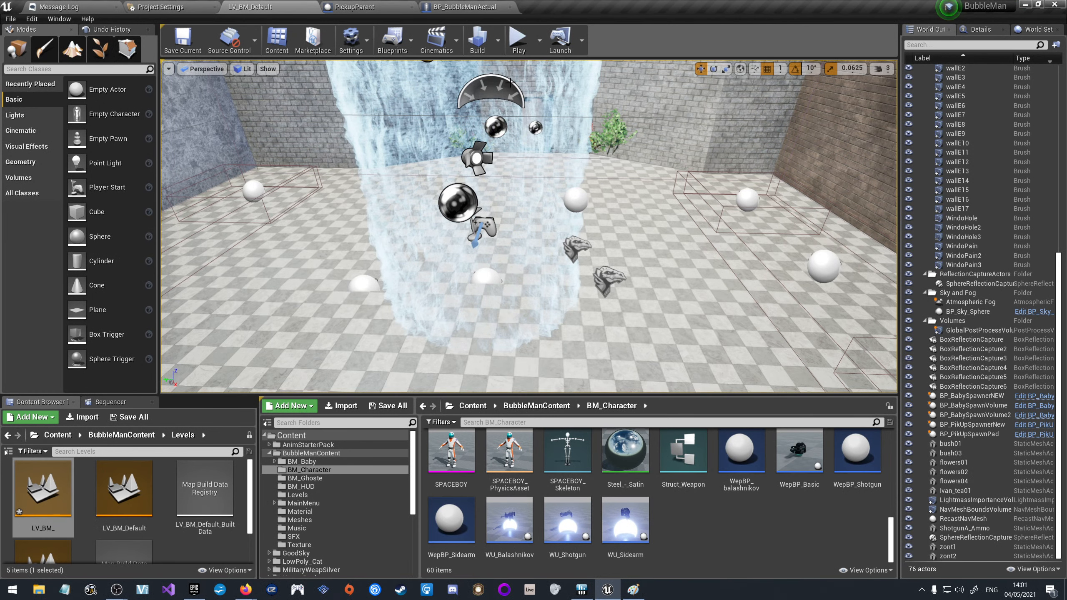
{"action": "left_click", "coordinate": [473, 37]}
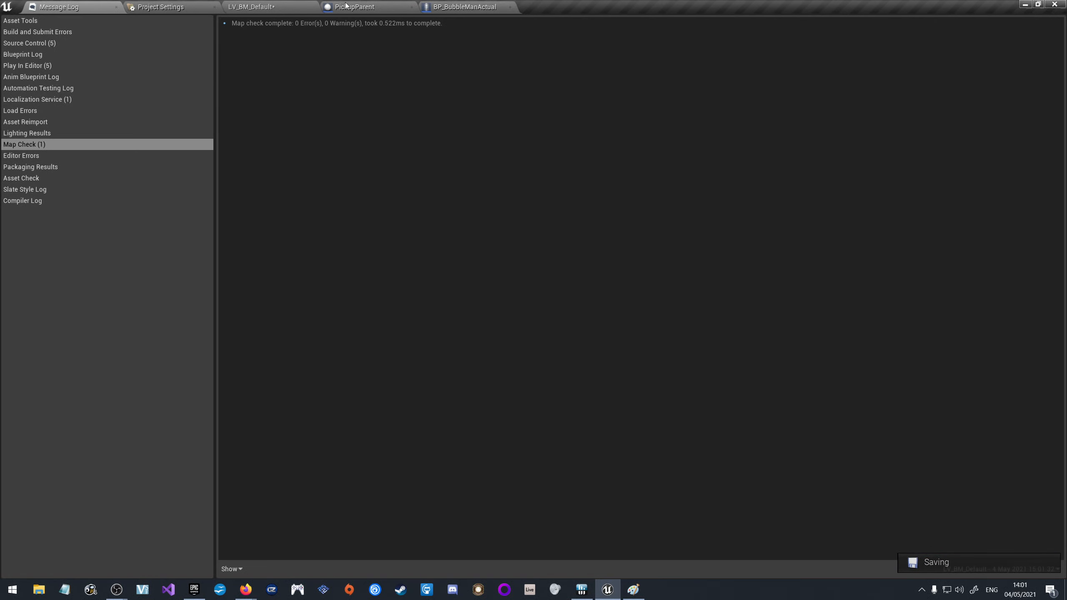
{"action": "left_click", "coordinate": [277, 8]}
{"action": "left_click", "coordinate": [187, 45]}
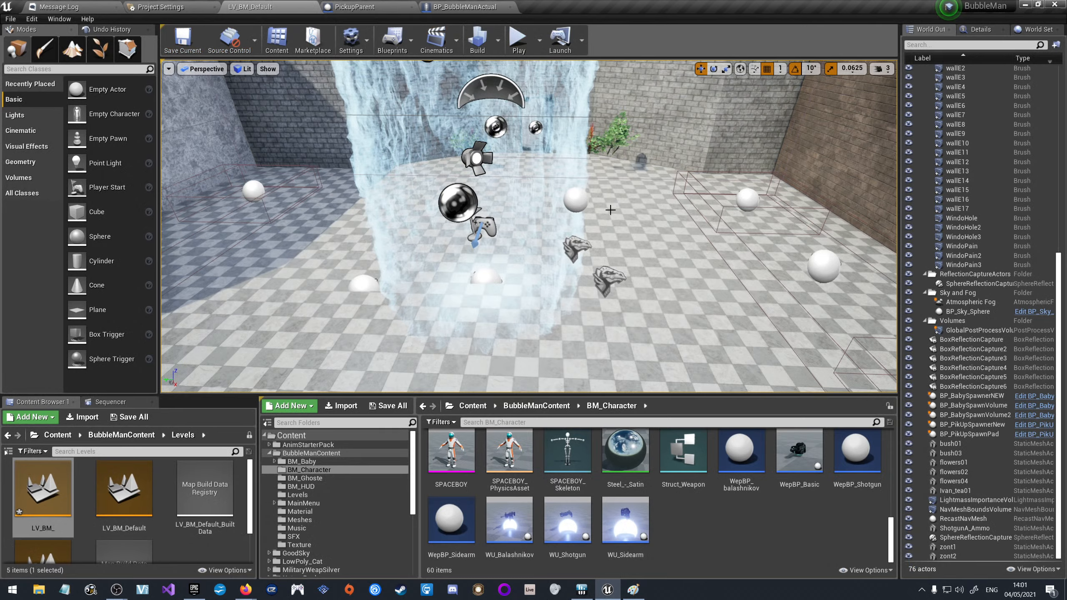
{"action": "right_click_drag", "start_coordinate": [610, 210], "coordinate": [424, 190]}
{"action": "key", "text": "w"}
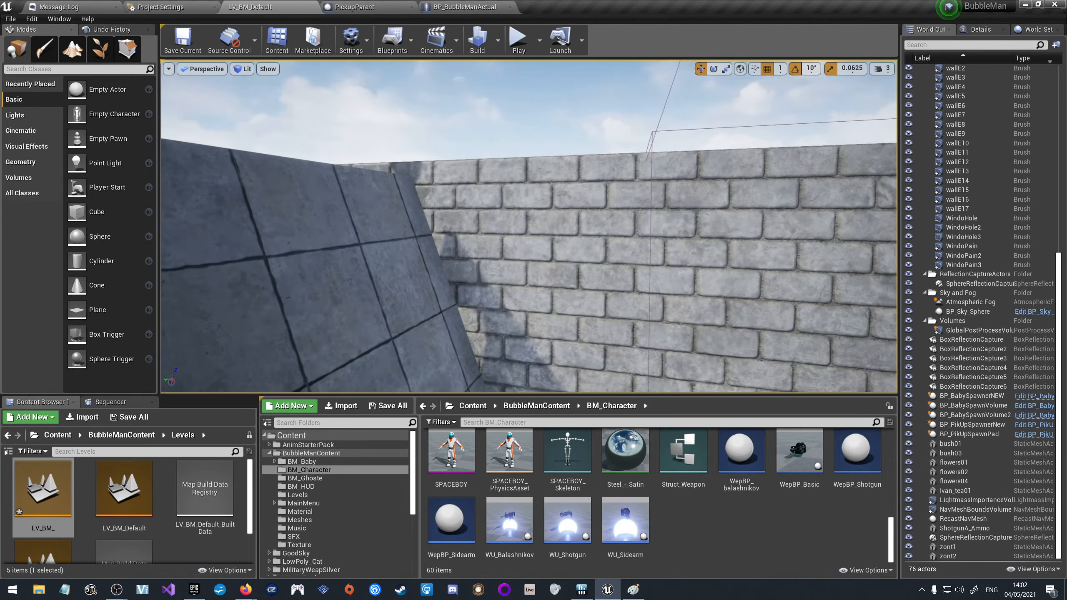
{"action": "right_click_drag", "start_coordinate": [529, 226], "coordinate": [562, 184]}
{"action": "key", "text": "s"}
Package the project for Windows with w50 in the BubbleMan renders directory as the output folder.
{"action": "left_click", "coordinate": [11, 18]}
{"action": "mouse_move", "coordinate": [54, 212]}
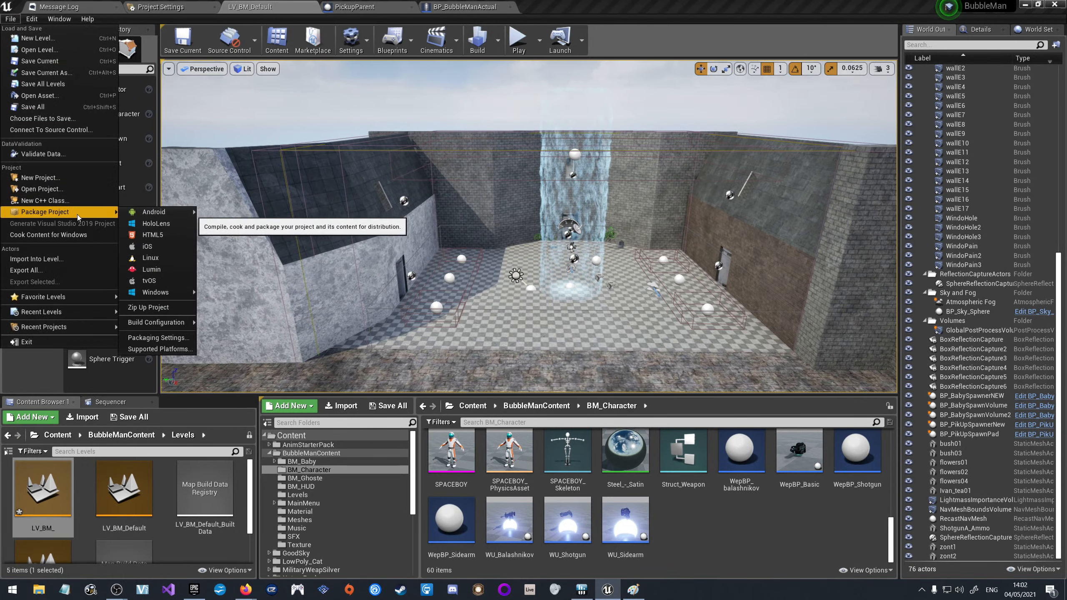
{"action": "mouse_move", "coordinate": [168, 292]}
{"action": "left_click", "coordinate": [239, 303]}
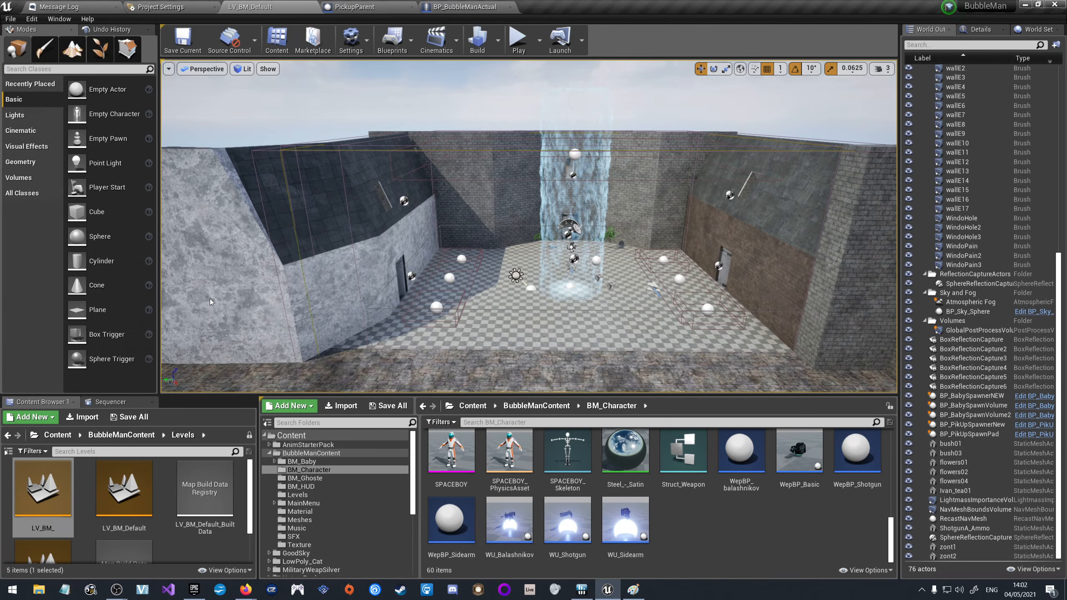
{"action": "left_click", "coordinate": [145, 94]}
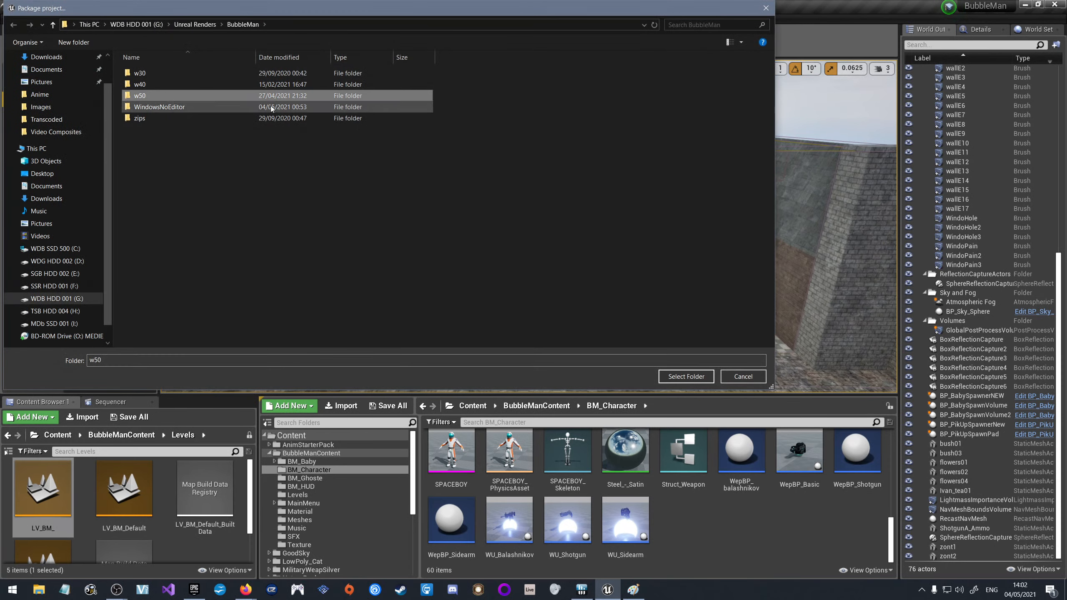
{"action": "left_click", "coordinate": [688, 377]}
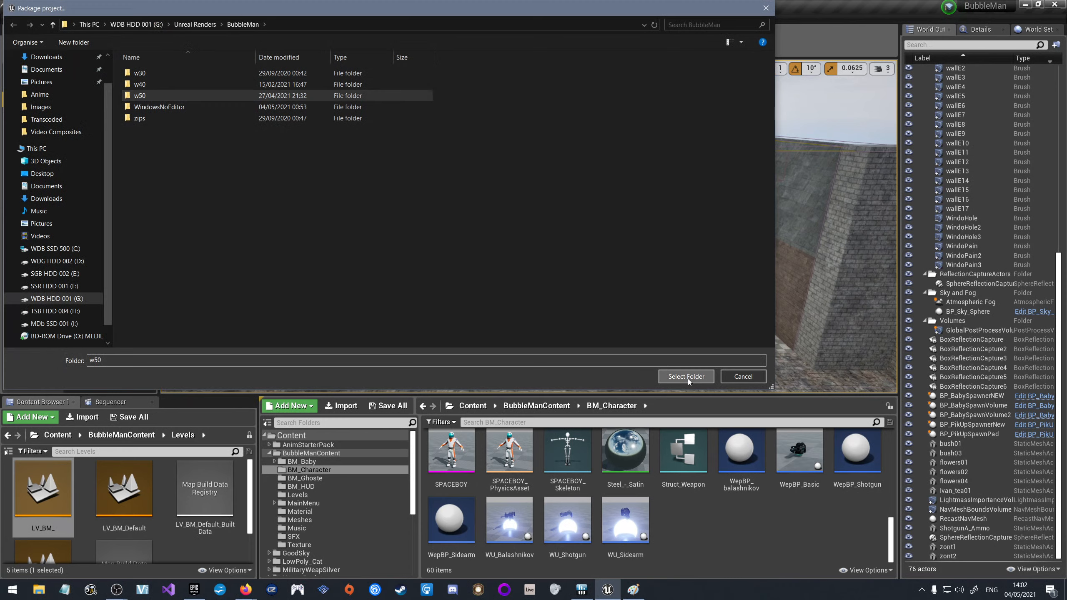